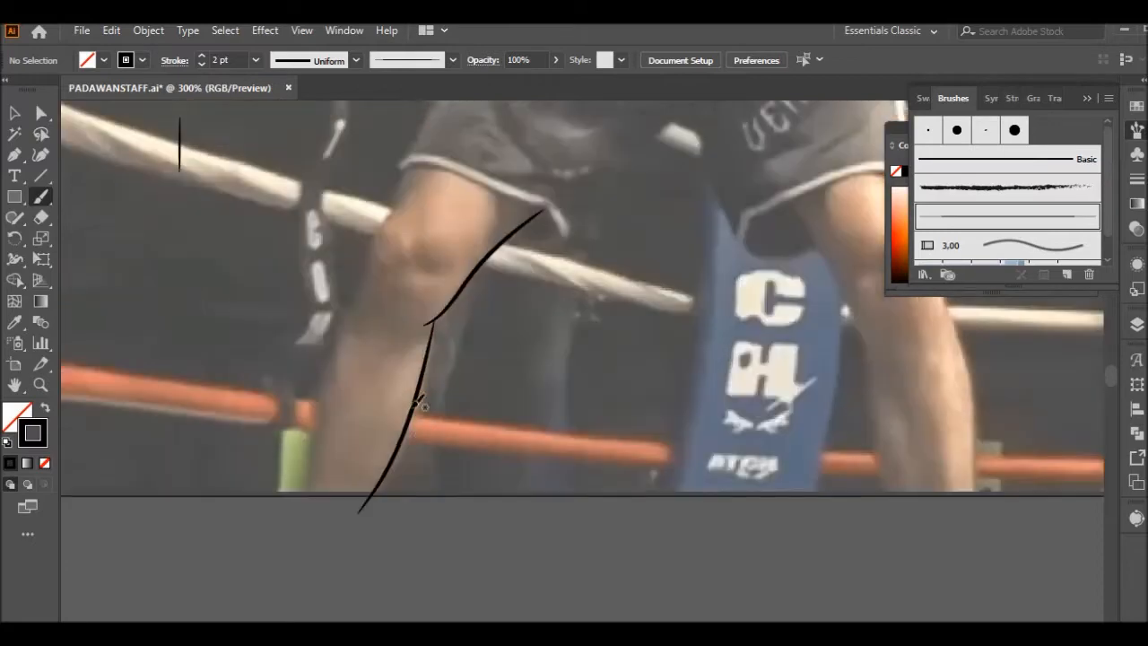
Step: Paint the outer contour of the left leg from the shorts hem down to the photo's lower edge and check the thigh stroke's anchors
left_click_drag(379, 337, 360, 415)
scroll(377, 404, "down", 2)
left_click_drag(336, 375, 298, 535)
scroll(296, 524, "up", 3)
scroll(443, 335, "up", 2)
key("a")
left_click(353, 315)
right_click(388, 316)
left_click(466, 277)
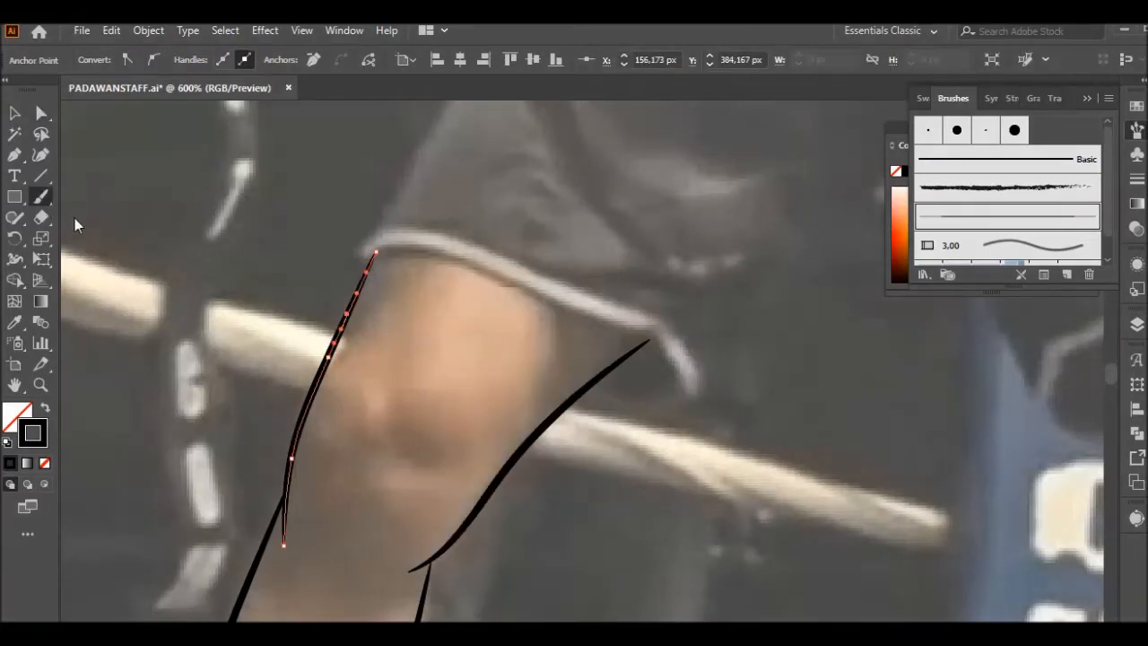
Step: Paint the double-lined hem of the left shorts leg, including its curled opening behind the thigh
mouse_move(357, 321)
left_mouse_down()
mouse_move(380, 253)
mouse_move(394, 247)
left_mouse_up()
scroll(691, 325, "up", 2)
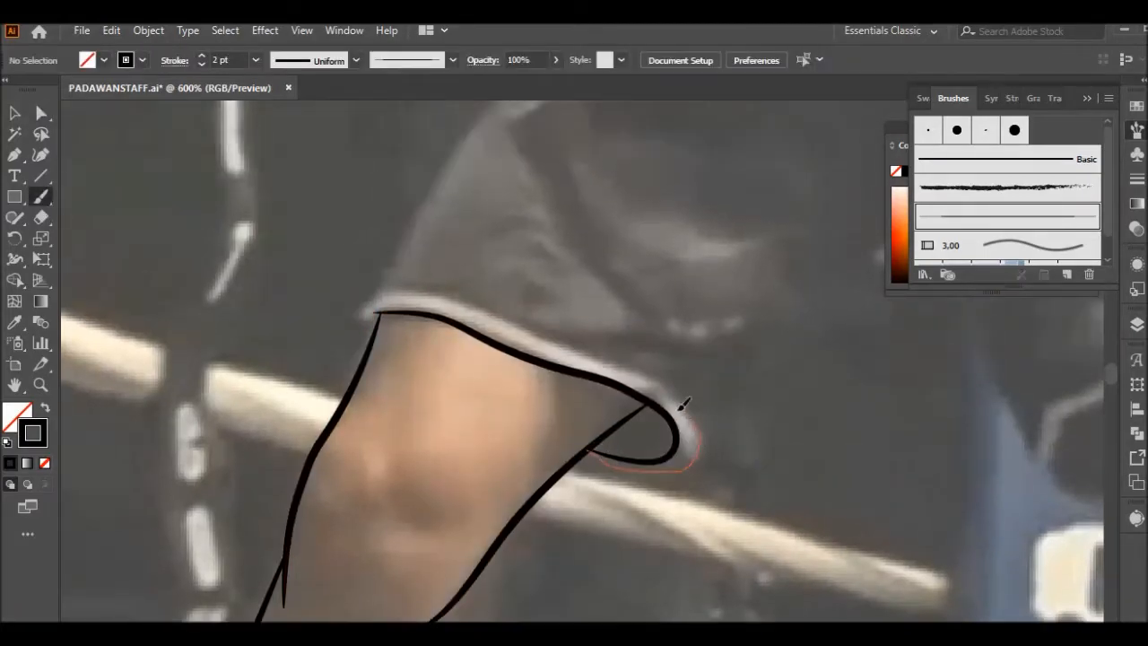
left_click_drag(372, 303, 370, 335)
scroll(444, 383, "down", 3)
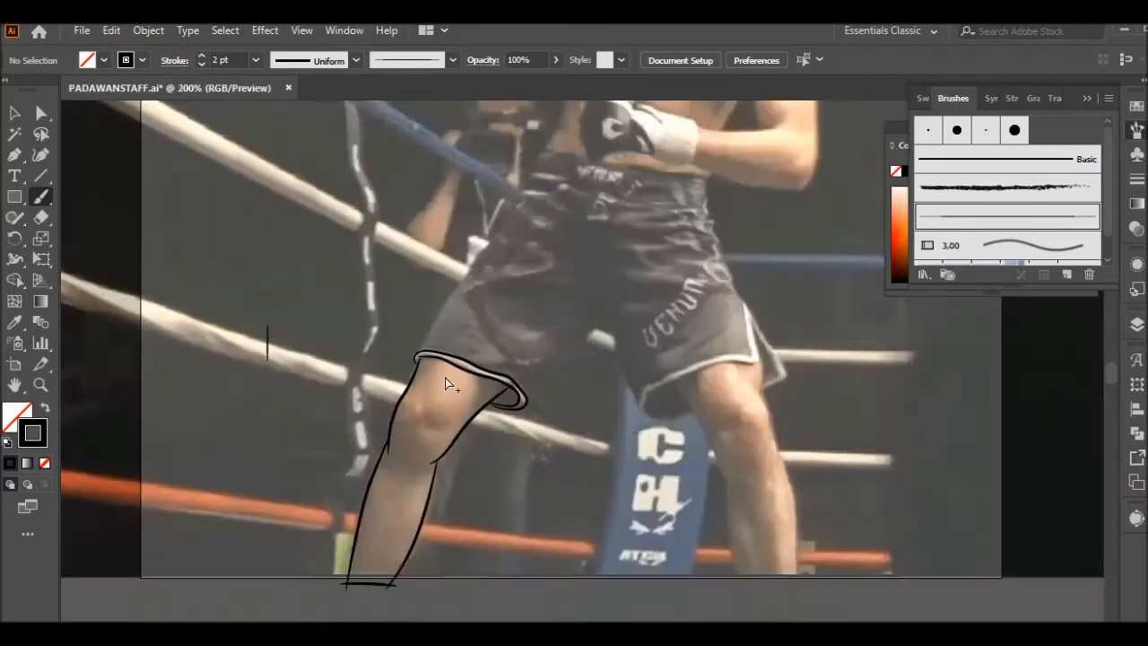
Step: Paint the inner contour of the right leg from the shorts hem down past the knee to the calf
scroll(596, 339, "up", 1)
scroll(832, 379, "up", 2)
scroll(832, 376, "right", 3)
scroll(808, 344, "down", 6)
scroll(813, 339, "up", 1)
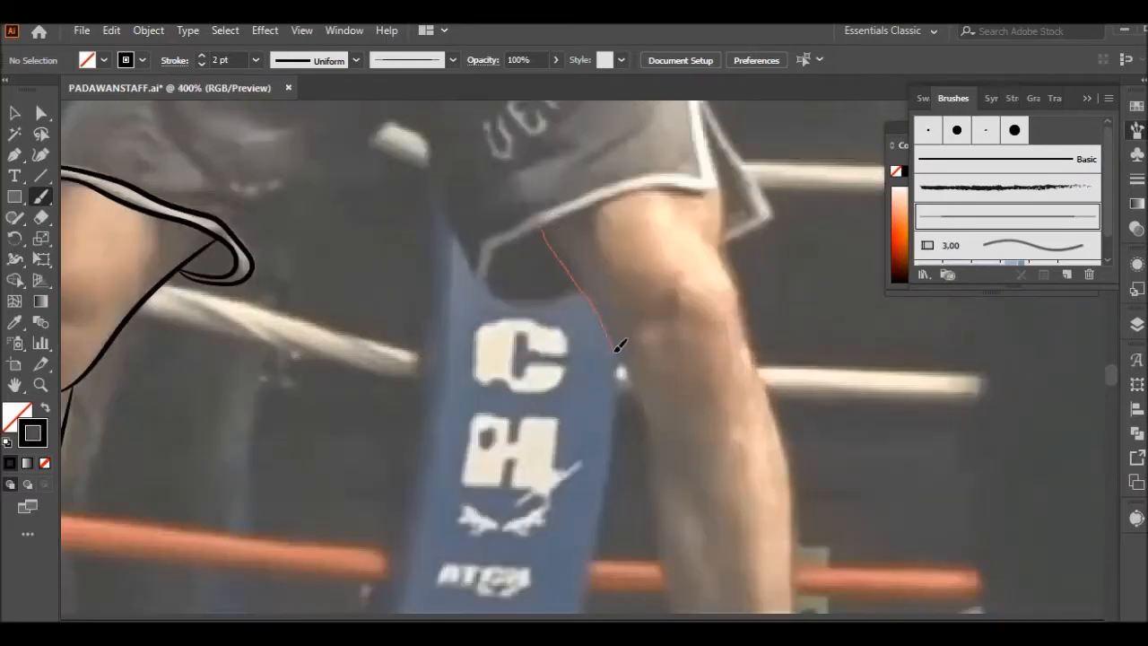
left_click_drag(657, 414, 656, 412)
scroll(655, 413, "down", 2)
mouse_move(649, 324)
left_mouse_down()
mouse_move(663, 429)
mouse_move(701, 551)
left_mouse_up()
scroll(506, 464, "down", 2)
Step: Paint the outer contour of the right leg from the shorts' side slit over the knee and down the calf
scroll(681, 400, "up", 2)
scroll(684, 399, "up", 2)
left_click_drag(574, 421, 577, 396)
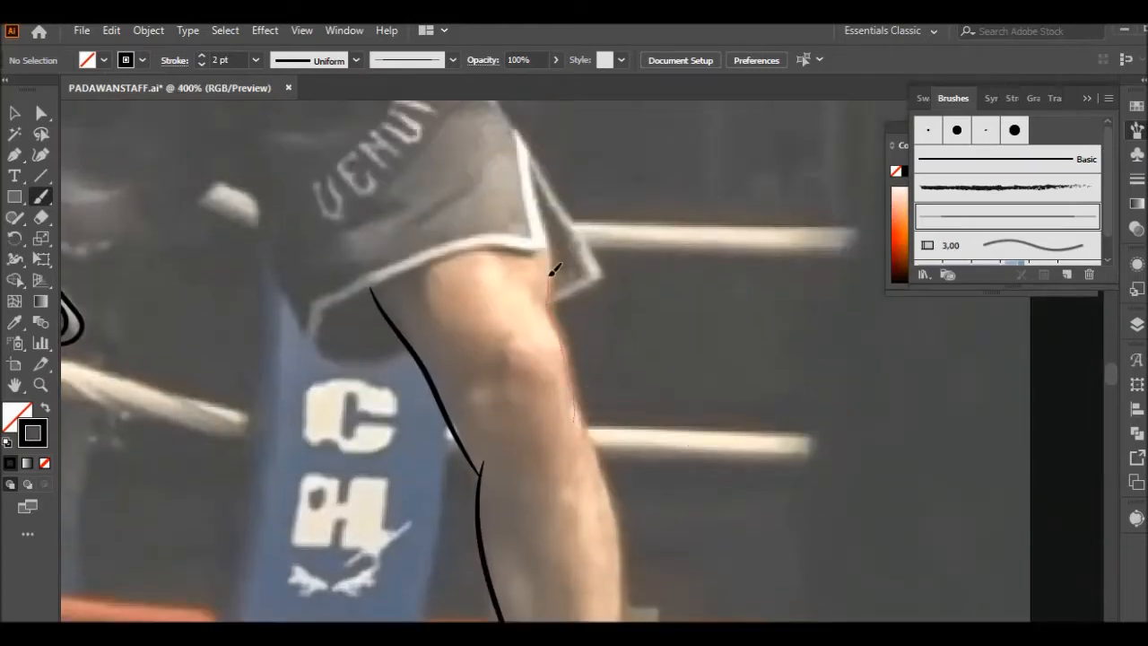
left_click_drag(553, 269, 544, 194)
scroll(605, 366, "down", 3)
mouse_move(576, 260)
left_mouse_down()
mouse_move(622, 456)
mouse_move(621, 538)
mouse_move(529, 540)
left_mouse_up()
Step: Paint the double-lined hem of the right shorts leg with its curled opening and the side-slit flap
scroll(682, 353, "up", 6)
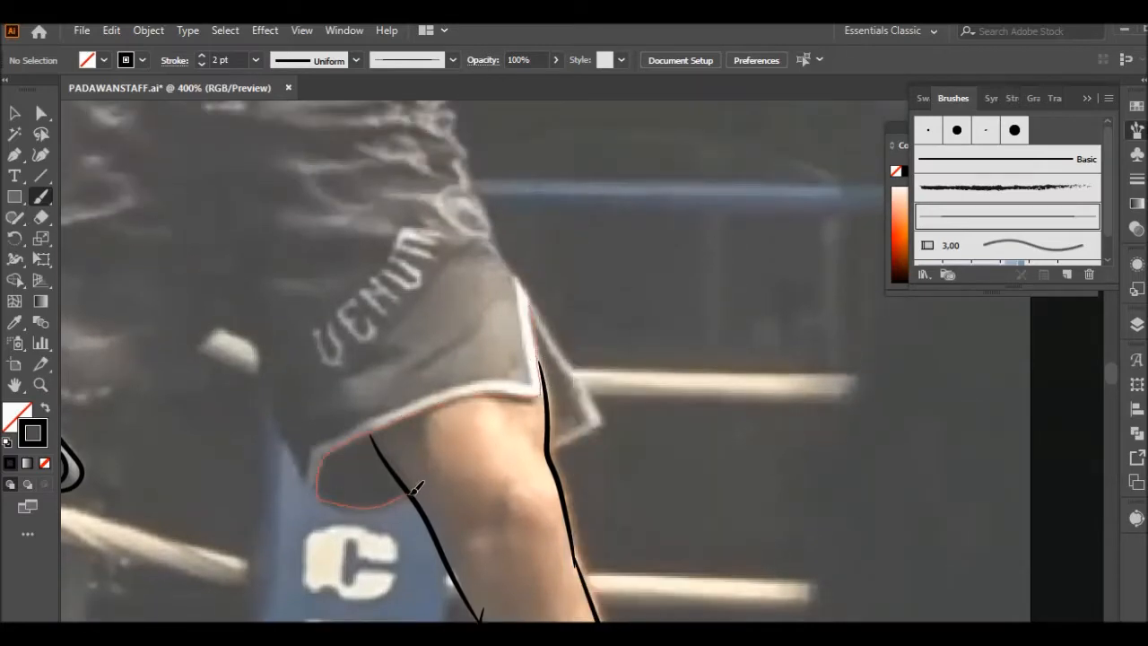
left_click_drag(415, 487, 408, 495)
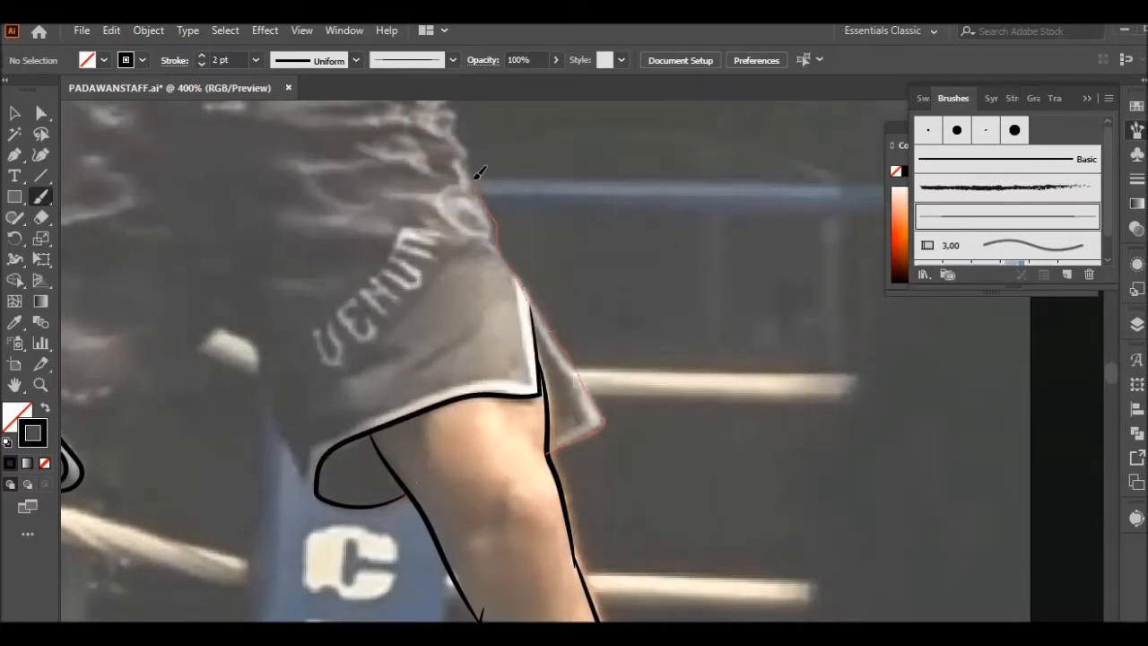
left_click_drag(480, 173, 477, 177)
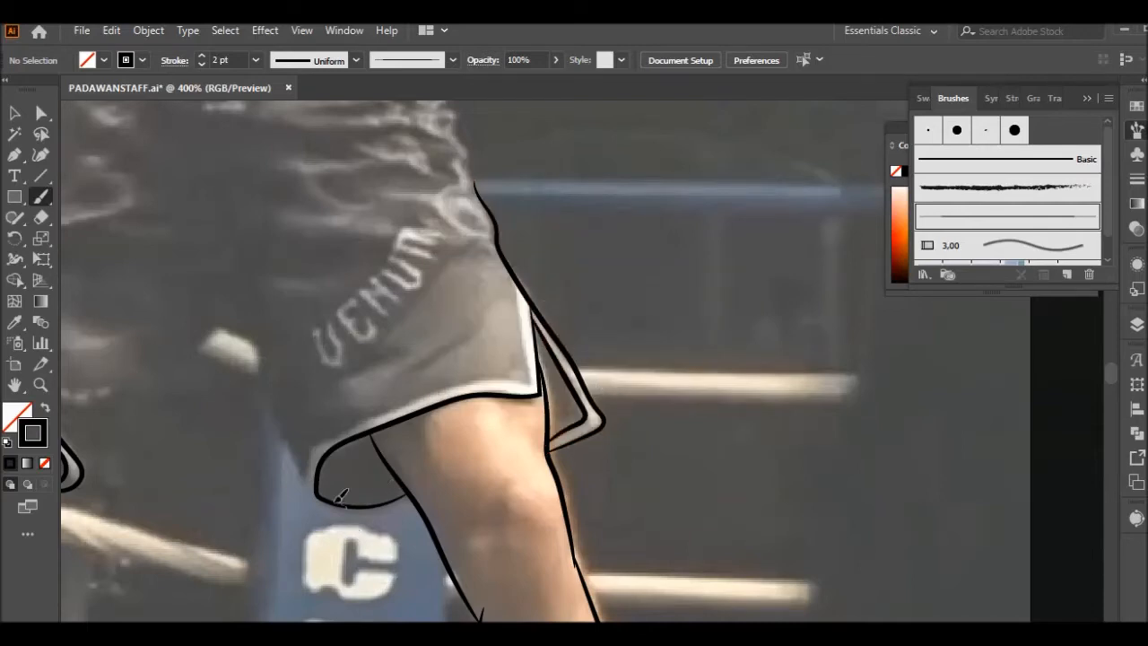
left_click_drag(529, 315, 531, 319)
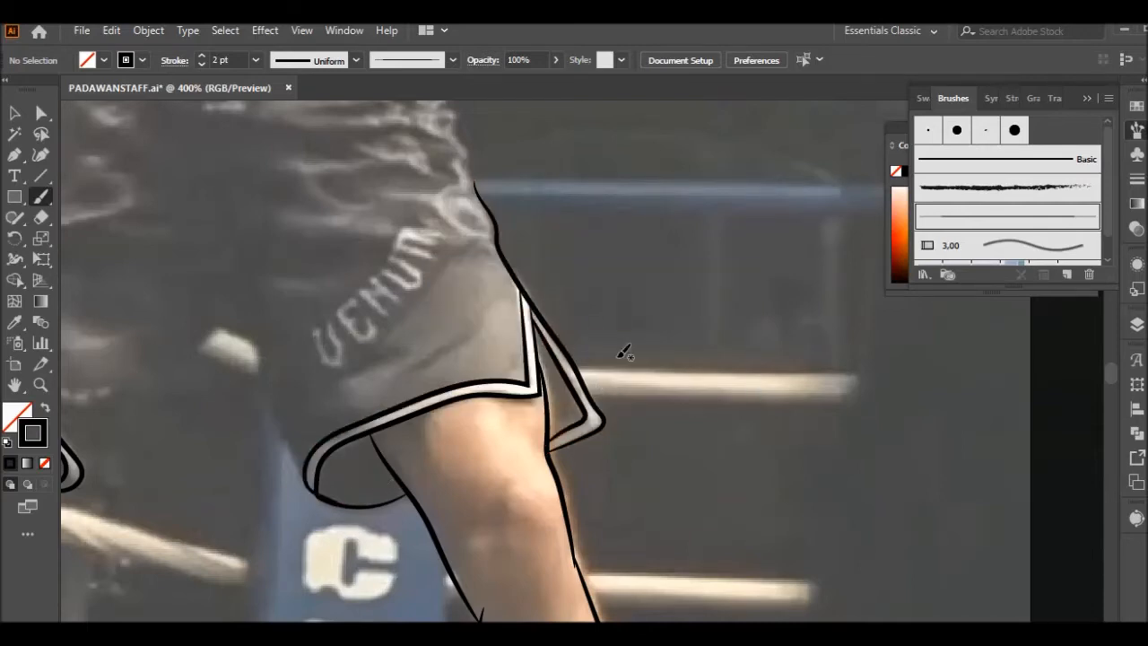
Step: Paint the wrinkled right side of the shorts up to the waist and the waistband edge towards the lowered glove
scroll(622, 351, "up", 5)
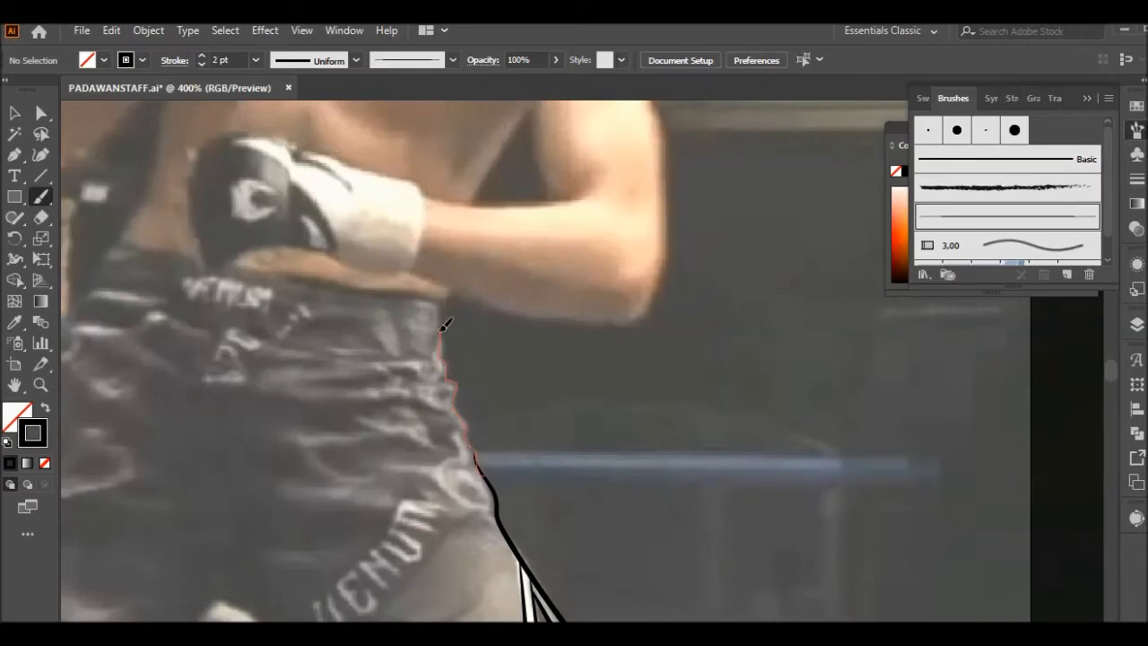
mouse_move(440, 331)
left_mouse_down()
mouse_move(334, 287)
mouse_move(291, 287)
left_mouse_up()
scroll(561, 392, "down", 2)
scroll(420, 529, "up", 2)
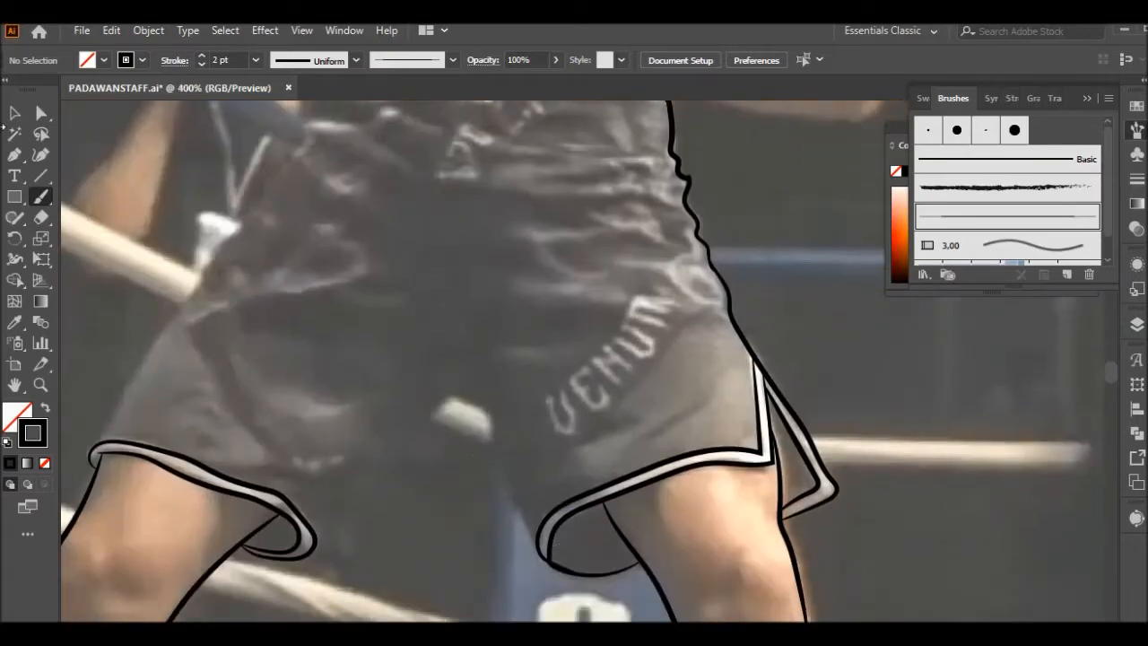
Step: Move the end anchor of the right hem's outer line so it merges into the curved edge of the leg opening
key("a")
left_click(548, 547)
scroll(543, 555, "up", 3)
left_click_drag(499, 558, 509, 556)
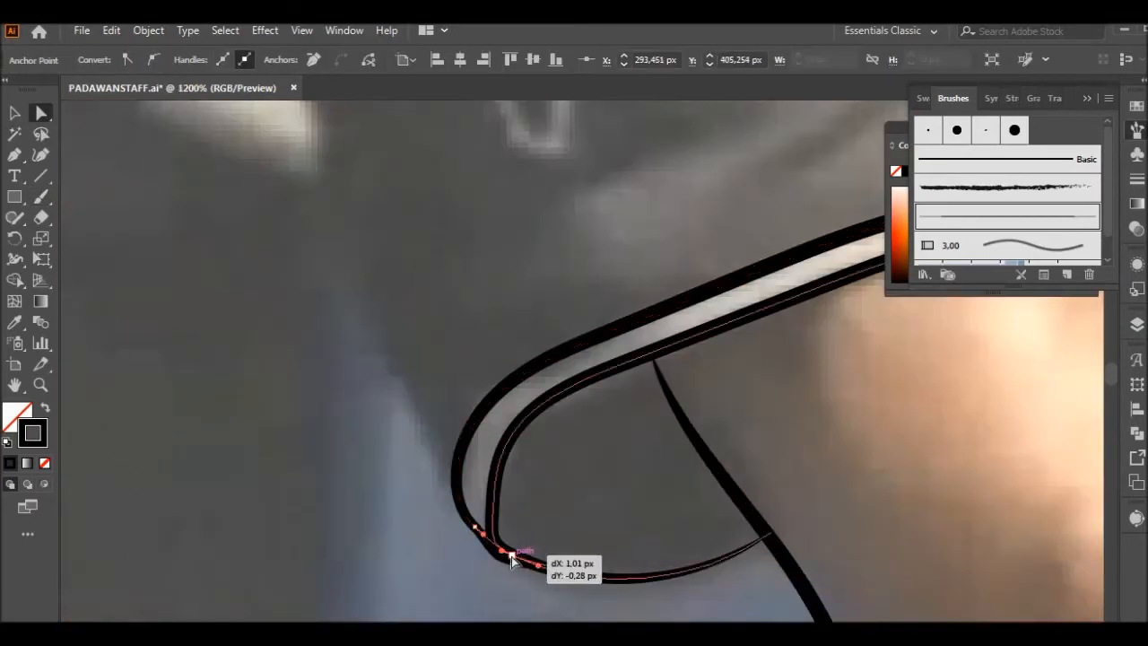
left_click(549, 508)
Step: Paint the inner edges of both shorts legs so they meet in a peak at the crotch
scroll(549, 509, "down", 4)
scroll(565, 533, "up", 1)
key("b")
mouse_move(473, 368)
left_mouse_down()
mouse_move(416, 459)
mouse_move(474, 371)
left_mouse_up()
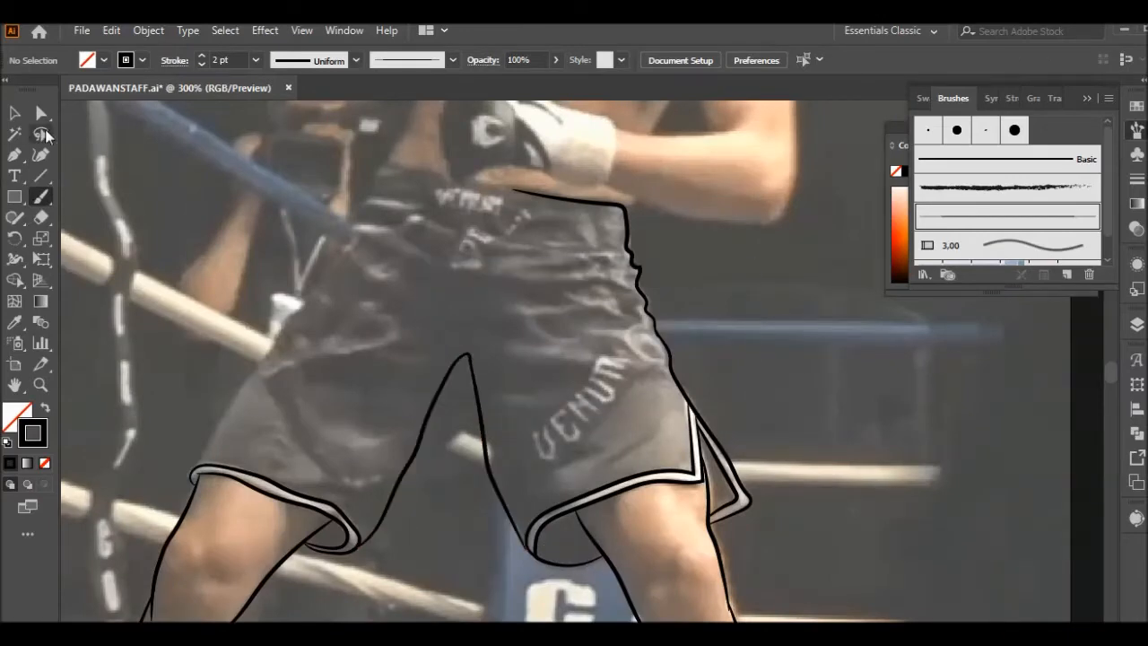
Step: Select the stroke at the crotch peak and repaint its tip to clean up the junction
left_click(42, 113)
scroll(491, 356, "up", 5)
left_click(384, 374)
left_click(43, 198)
mouse_move(340, 356)
left_mouse_down()
mouse_move(376, 364)
mouse_move(400, 425)
left_mouse_up()
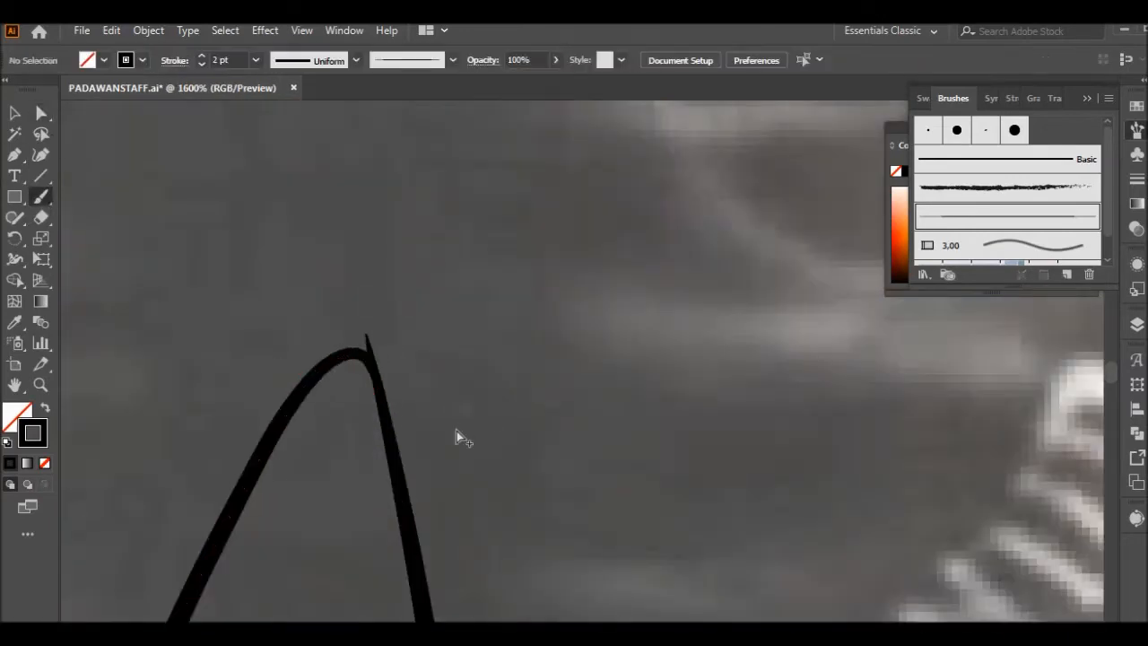
Step: Paint the left side of the shorts from the hem upwards and complete the waistband edge down to meet it
scroll(458, 430, "down", 3)
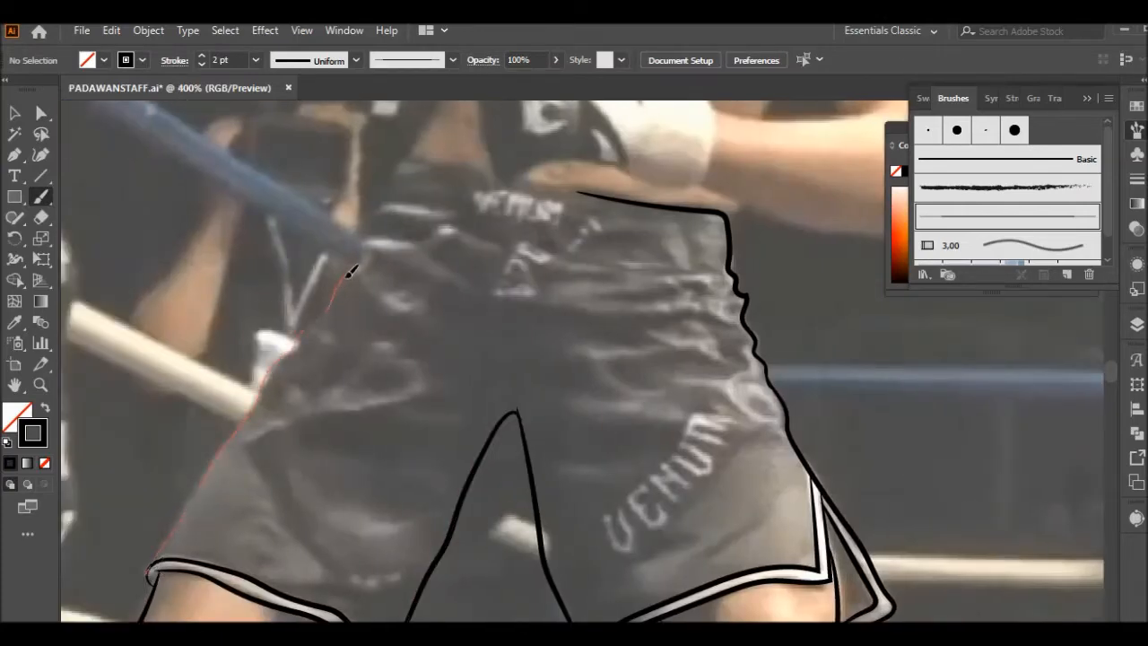
left_click_drag(345, 279, 354, 262)
scroll(448, 287, "up", 3)
left_click_drag(628, 327, 590, 316)
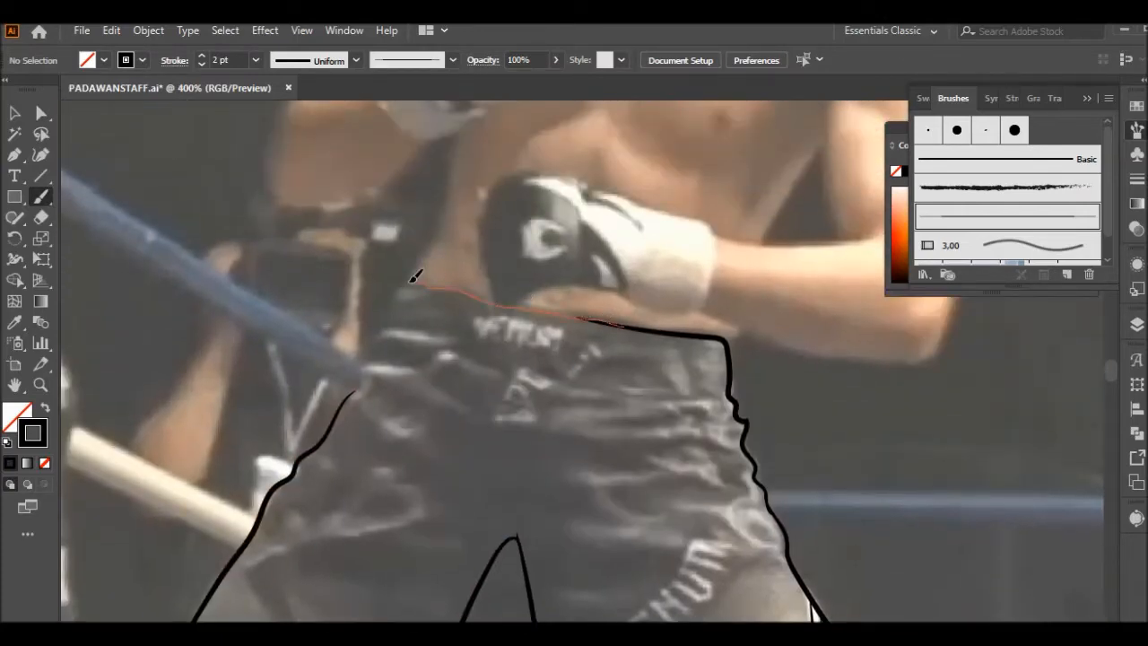
left_click_drag(343, 407, 341, 412)
Step: Select and repaint the overlapping strokes on the shorts' left side so the two contours join smoothly
left_click(42, 113)
scroll(347, 436, "up", 4)
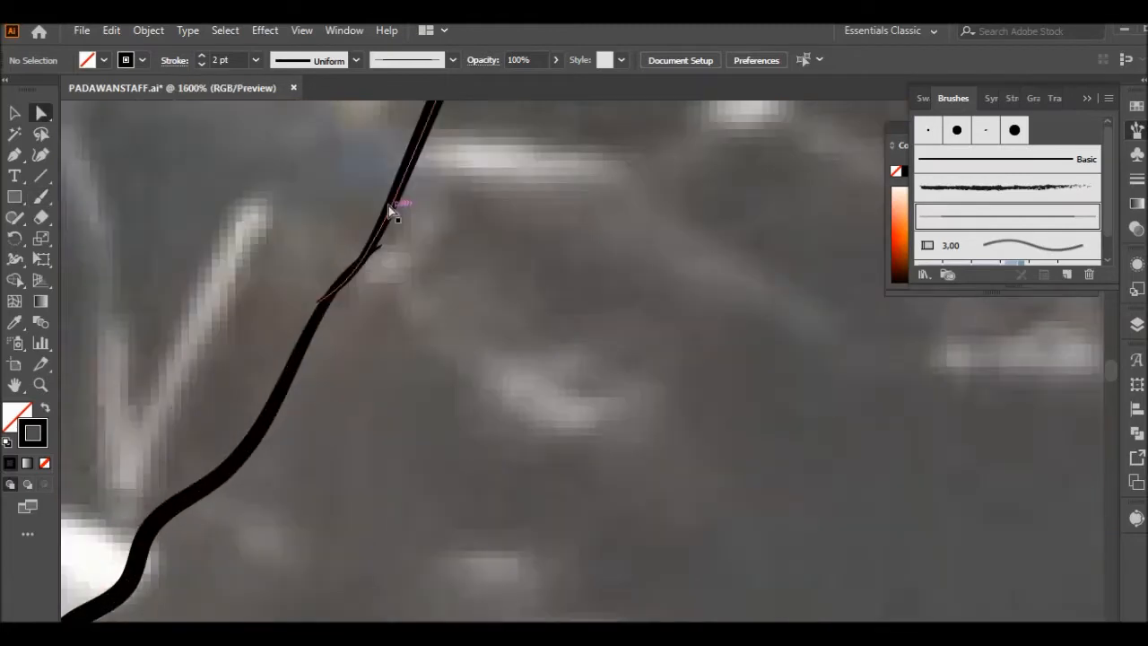
left_click(360, 262)
left_click(41, 197)
mouse_move(378, 236)
left_mouse_down()
mouse_move(321, 316)
mouse_move(282, 403)
left_mouse_up()
right_click(441, 221)
left_click(41, 113)
left_click(192, 497)
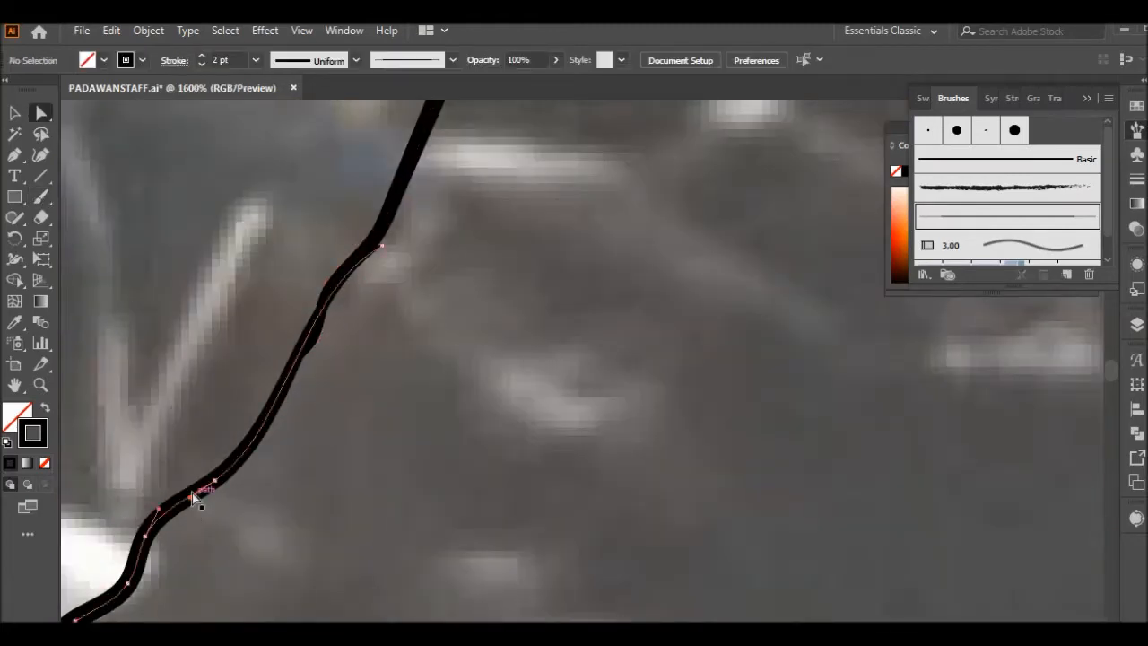
left_click(41, 197)
left_click_drag(292, 362, 389, 218)
scroll(389, 224, "down", 4)
left_click(15, 113)
scroll(738, 361, "up", 4)
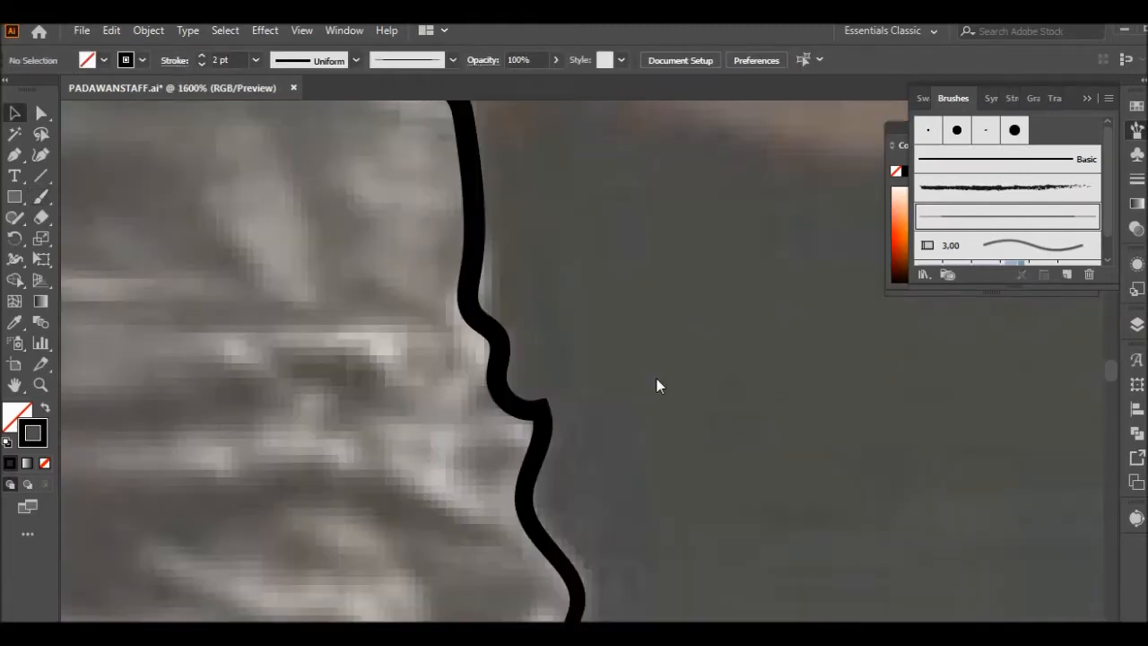
left_click(538, 423)
left_click(41, 197)
left_click(393, 392, "ctrl")
scroll(395, 392, "down", 6)
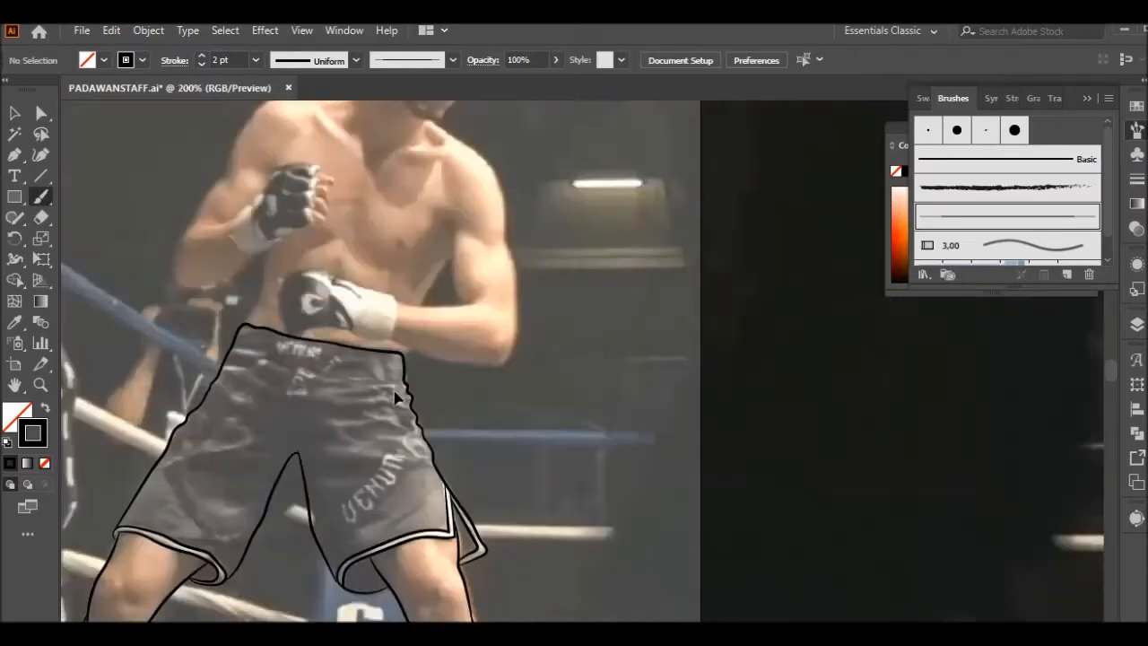
Step: Paint the right forearm's upper and lower edges and the outer contour around the elbow
scroll(470, 310, "up", 4)
left_click_drag(348, 357, 457, 367)
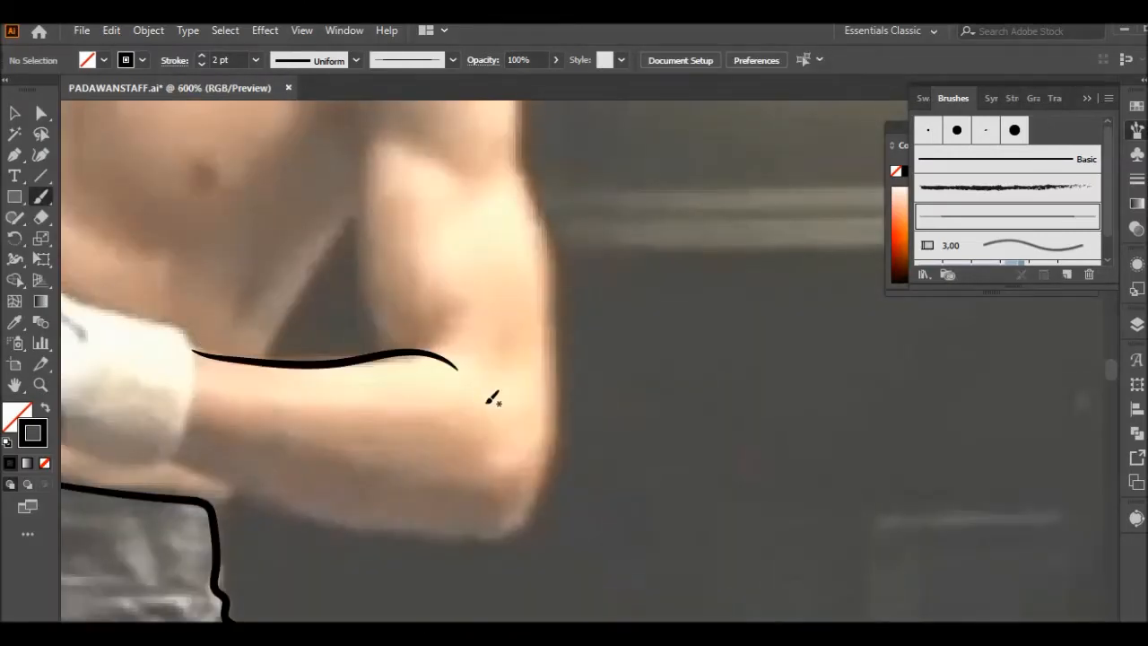
left_click_drag(298, 502, 520, 535)
left_click_drag(545, 263, 535, 223)
scroll(543, 233, "up", 3)
mouse_move(383, 539)
left_mouse_down()
mouse_move(363, 477)
mouse_move(373, 287)
left_mouse_up()
double_click(39, 198)
left_click(619, 450)
key("ctrl+z")
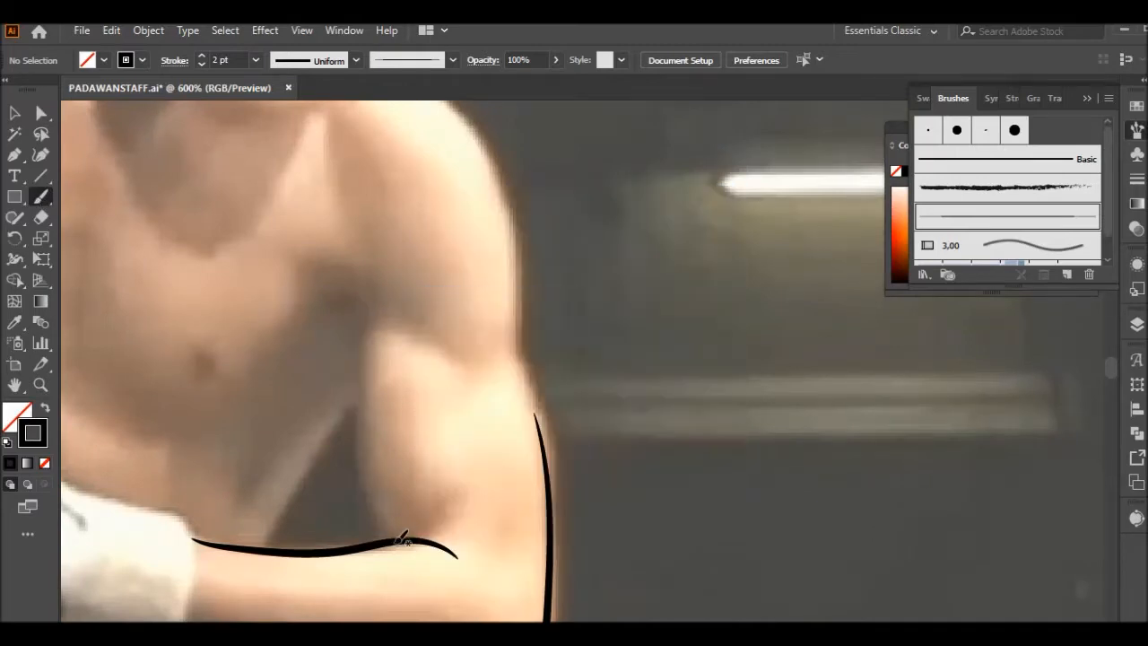
Step: Paint the inner edge of the right upper arm between the armpit and the forearm
left_click_drag(364, 471, 365, 289)
scroll(515, 455, "up", 4)
scroll(556, 471, "down", 5)
scroll(594, 487, "up", 2)
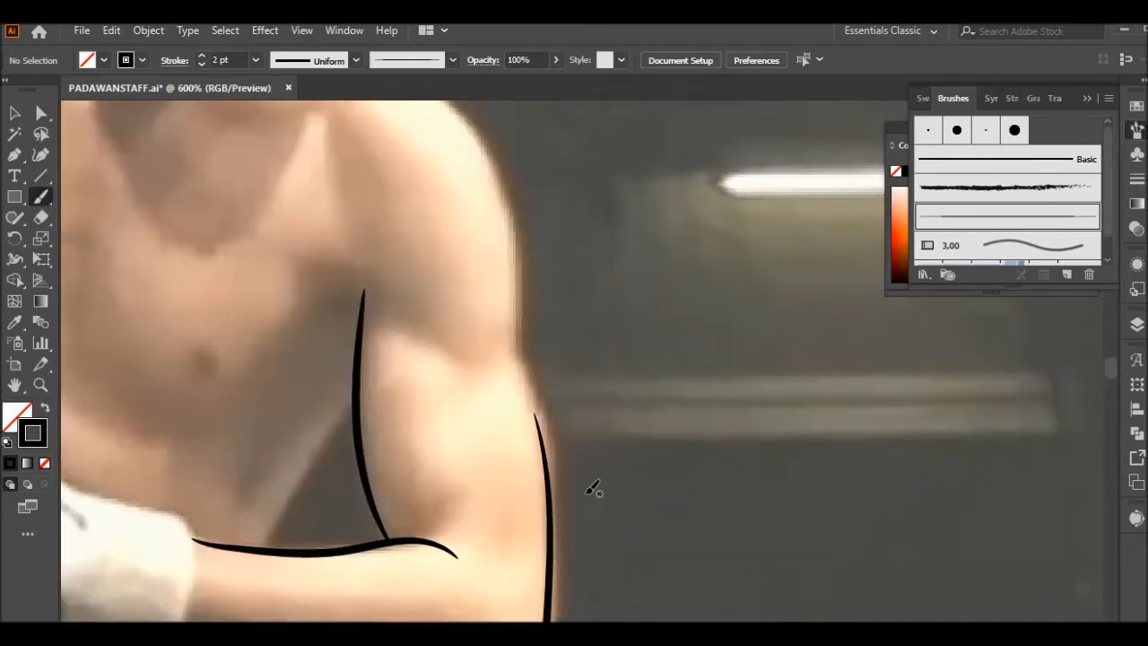
Step: Extend the outer contour of the right arm up along the biceps and over the shoulder
key("v")
left_click(549, 502)
left_click(41, 196)
mouse_move(549, 531)
left_mouse_down()
mouse_move(541, 441)
mouse_move(511, 377)
left_mouse_up()
scroll(511, 439, "up", 3)
mouse_move(508, 514)
left_mouse_down()
mouse_move(515, 426)
mouse_move(451, 240)
left_mouse_up()
Step: Adjust the anchors where the shoulder contour meets the outer arm stroke
left_click(40, 115)
scroll(490, 544, "up", 2)
left_click(531, 459)
left_click(476, 489)
scroll(476, 489, "down", 2)
scroll(476, 489, "up", 3)
left_click(495, 509)
Step: Paint the shoulder line from the top of the right shoulder up to the neck under the chin
key("b")
left_click_drag(378, 385, 296, 327)
scroll(554, 399, "down", 3)
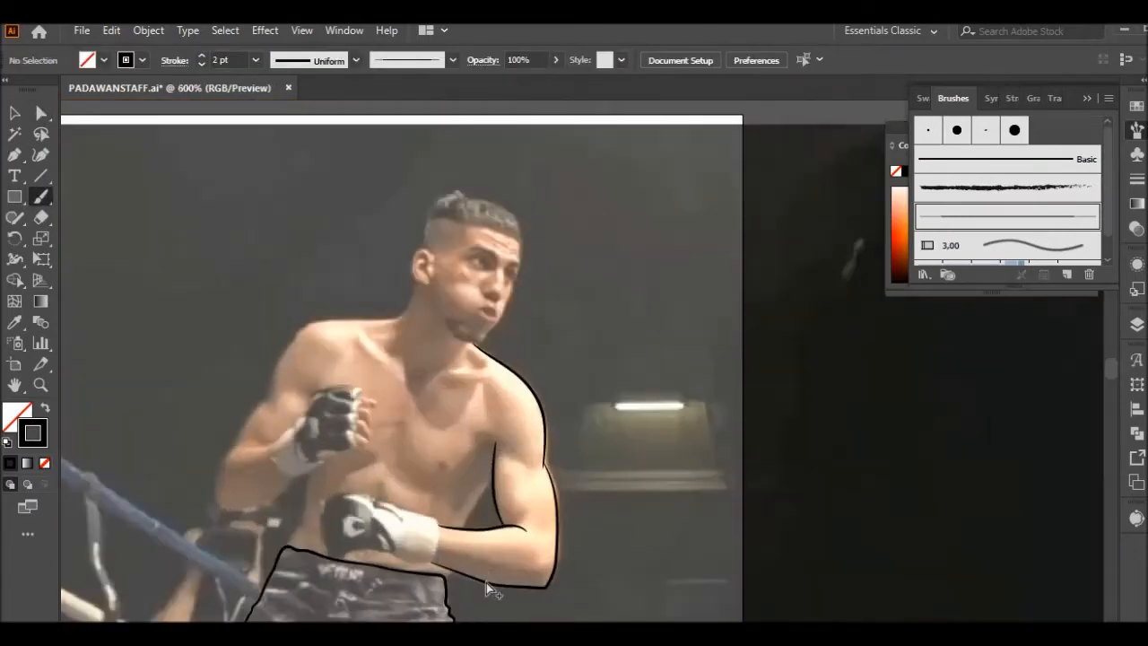
Step: Paint the torso's side edge from the inner arm stroke down to the forearm
scroll(489, 575, "up", 4)
scroll(399, 509, "up", 2)
left_click_drag(509, 301, 389, 482)
Step: Set the short waist stroke between forearm and shorts to 1 pt and adjust its end anchor
scroll(345, 478, "down", 3)
left_click(325, 473)
left_click(256, 60)
left_click(291, 137)
key("a")
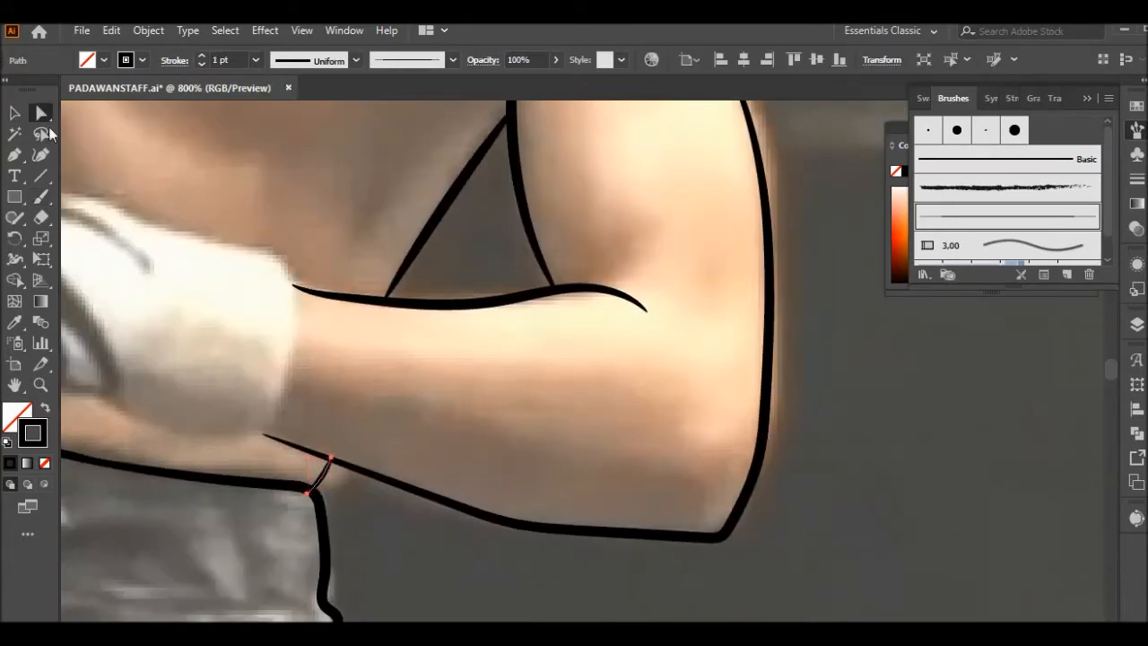
scroll(339, 464, "up", 2)
left_click_drag(425, 407, 408, 397)
left_click(442, 330)
Step: Outline the lowered glove above the waistband, including the exposed fingertip beneath it and the wrist cuff
scroll(437, 348, "down", 4)
scroll(439, 359, "up", 2)
scroll(538, 323, "left", 4)
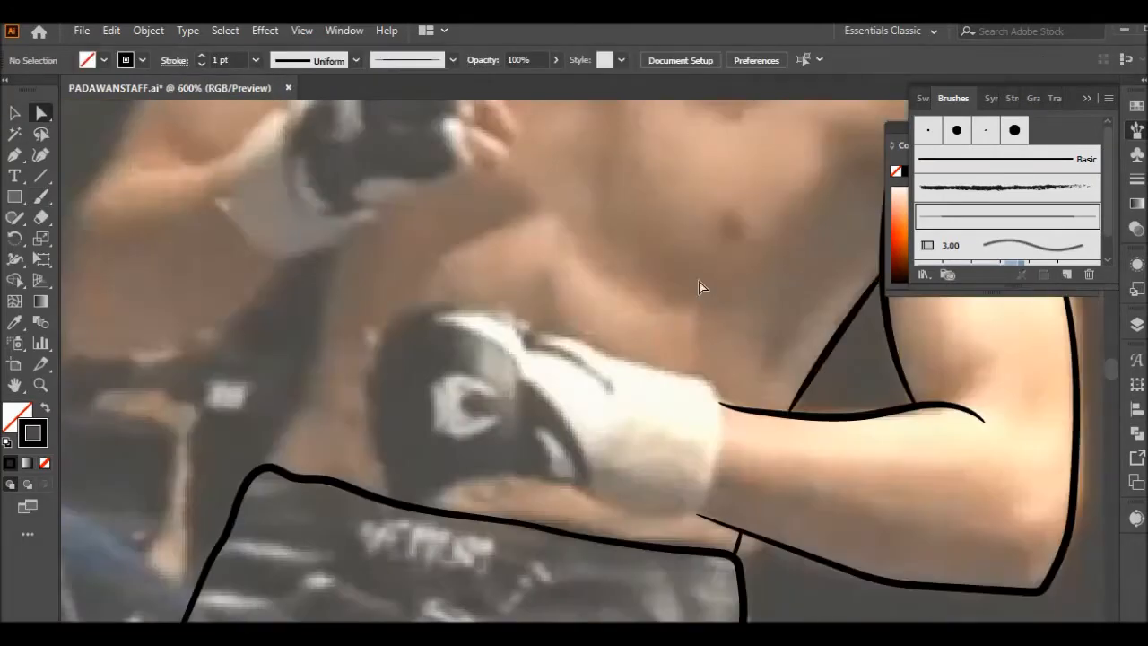
left_click(725, 406)
left_click(607, 366)
scroll(604, 368, "down", 1)
left_click(43, 196)
left_click_drag(456, 406, 348, 437)
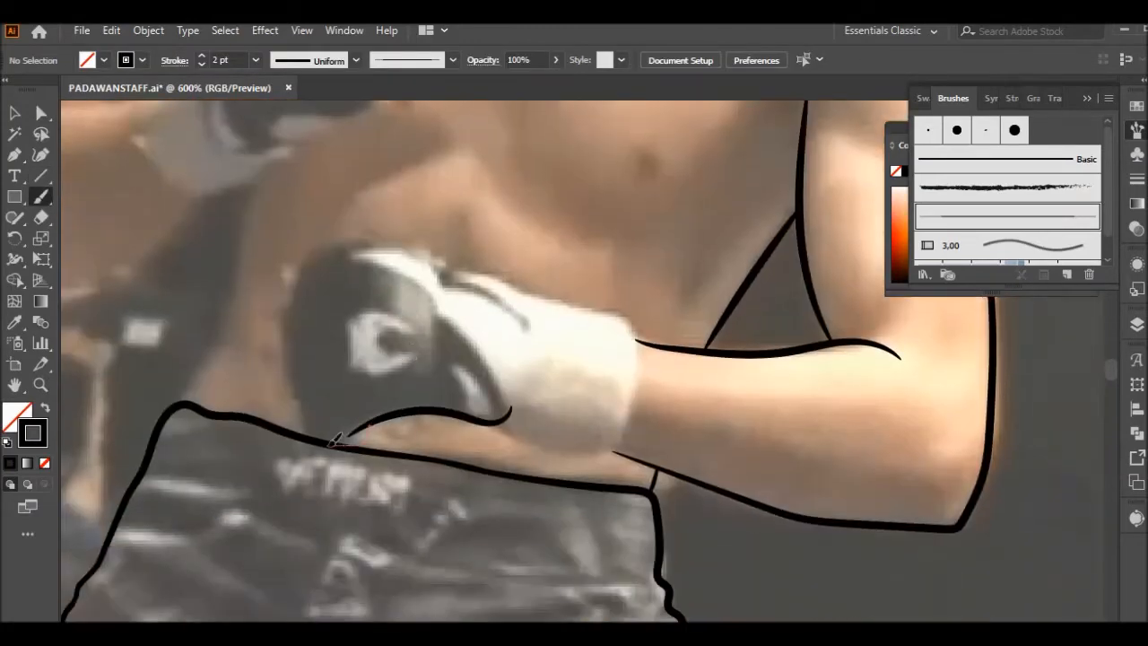
left_click_drag(448, 289, 435, 323)
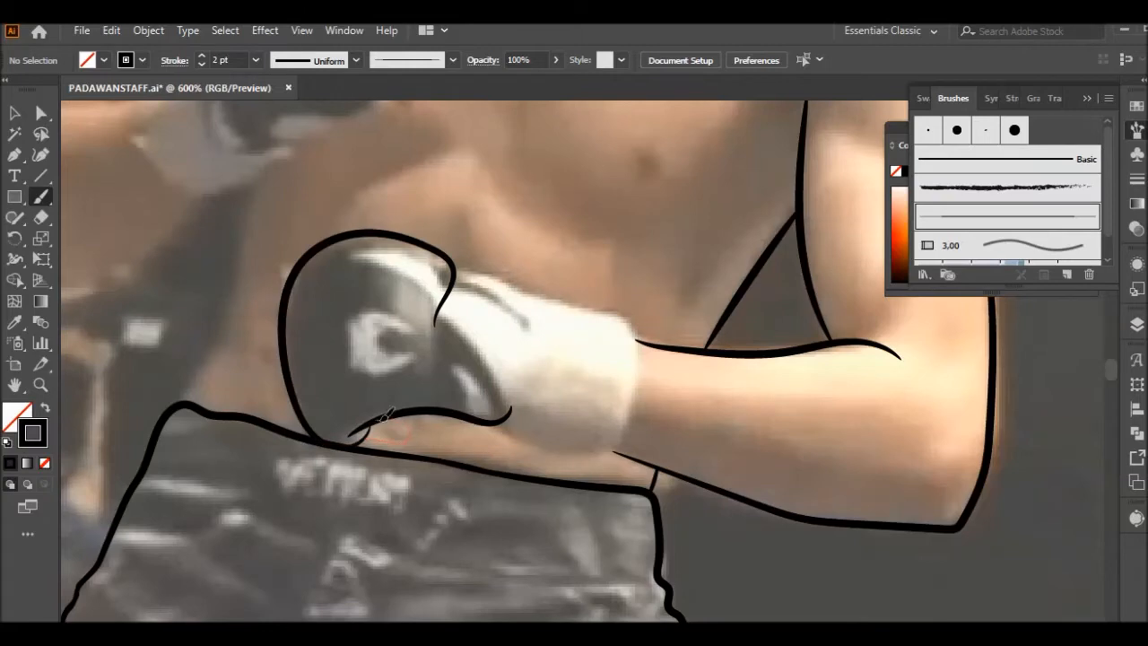
left_click_drag(379, 415, 420, 412)
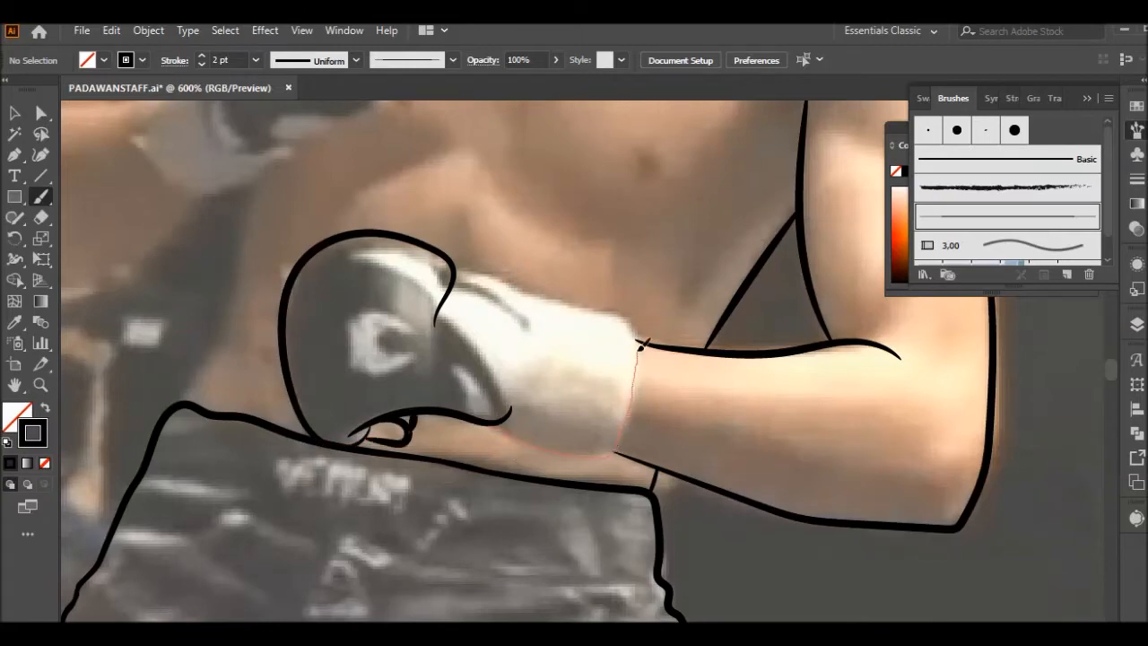
left_click_drag(548, 298, 454, 269)
Step: Select the small finger crease stroke beneath the lowered glove and set its stroke weight to 1 pt
key("a")
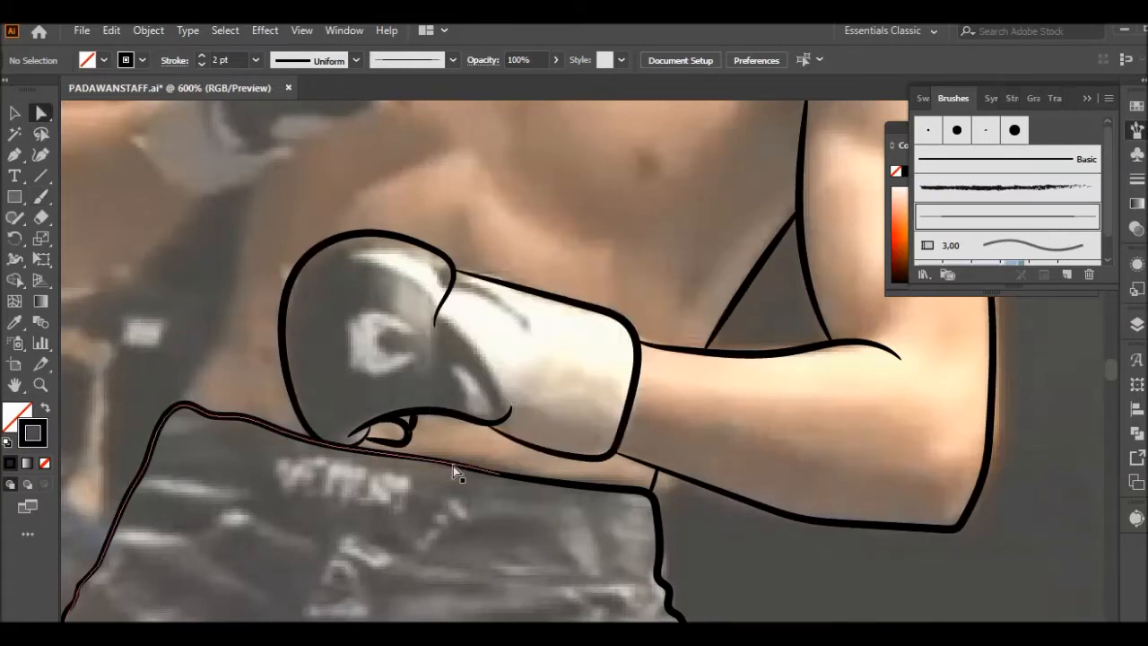
scroll(452, 468, "up", 4)
left_click(507, 257)
left_click(377, 359)
left_click(15, 114)
left_click(595, 171)
left_click(256, 60)
left_click(280, 136)
left_click(288, 172)
scroll(288, 174, "down", 4)
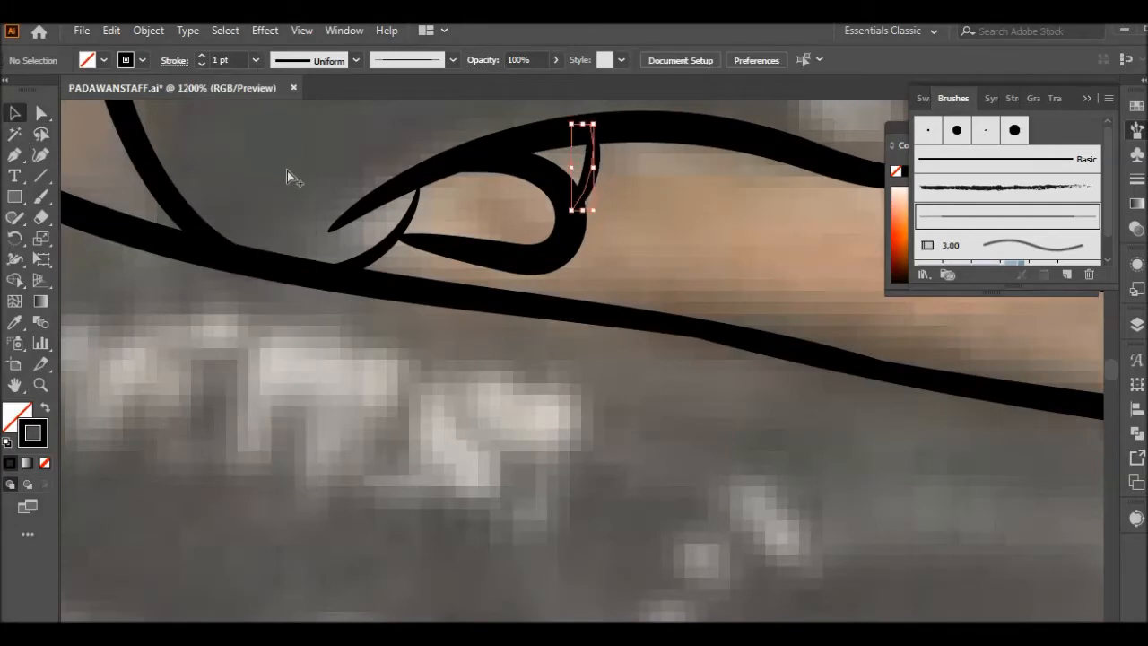
Step: Nudge an anchor of the lowered glove's outline and clear the selection
left_click(516, 335)
key("a")
left_click_drag(444, 308, 442, 304)
left_click(468, 255)
scroll(468, 255, "down", 2)
scroll(448, 251, "up", 3)
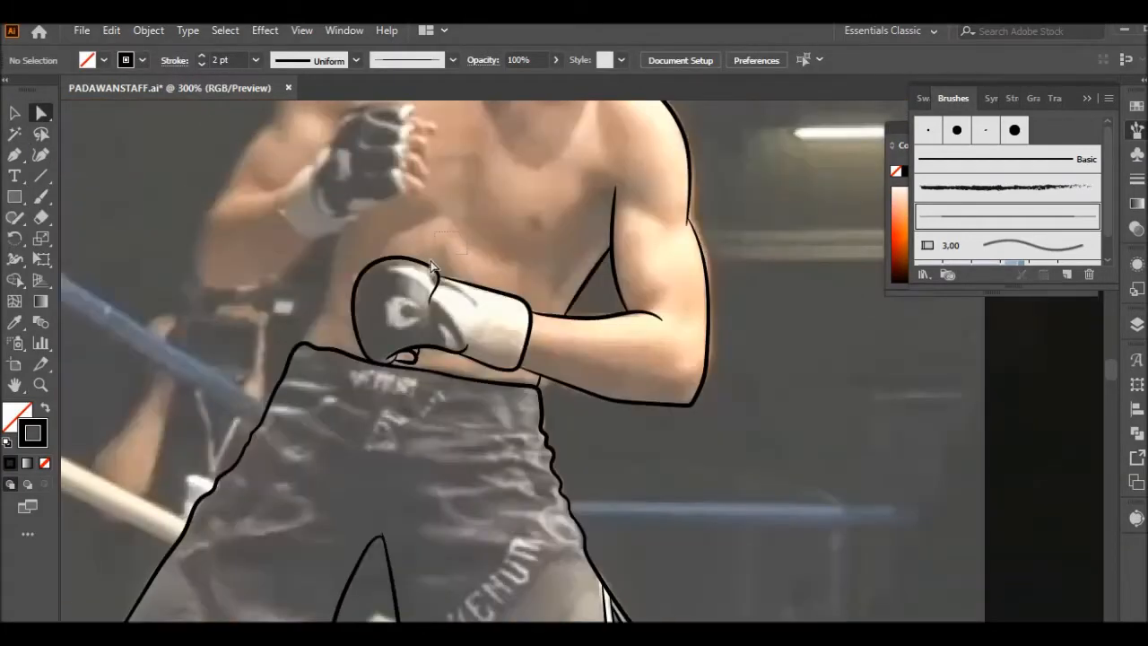
Step: Paint the outer contour of the raised glove from the wrist over the knuckles
scroll(394, 226, "up", 2)
key("b")
mouse_move(329, 280)
left_mouse_down()
mouse_move(269, 362)
mouse_move(254, 440)
left_mouse_up()
scroll(383, 249, "down", 2)
Step: Paint the raised glove's finger divisions and lower edge, and outline the lowest exposed fingertip
left_click_drag(436, 288, 429, 293)
left_click_drag(351, 297, 420, 296)
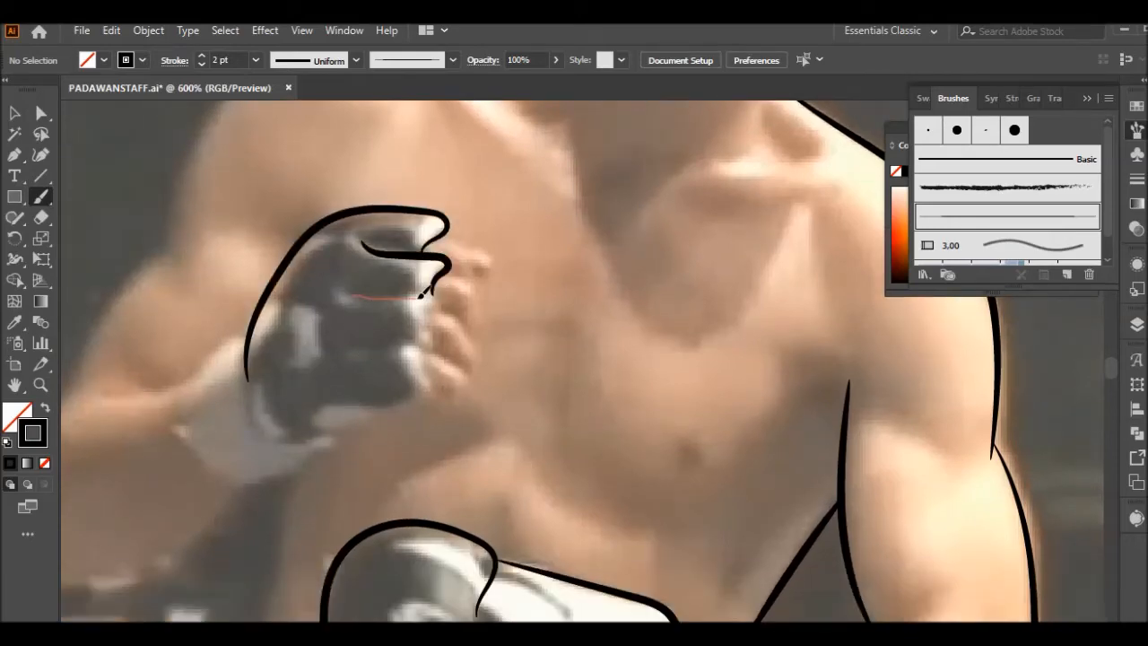
left_click_drag(436, 352, 434, 352)
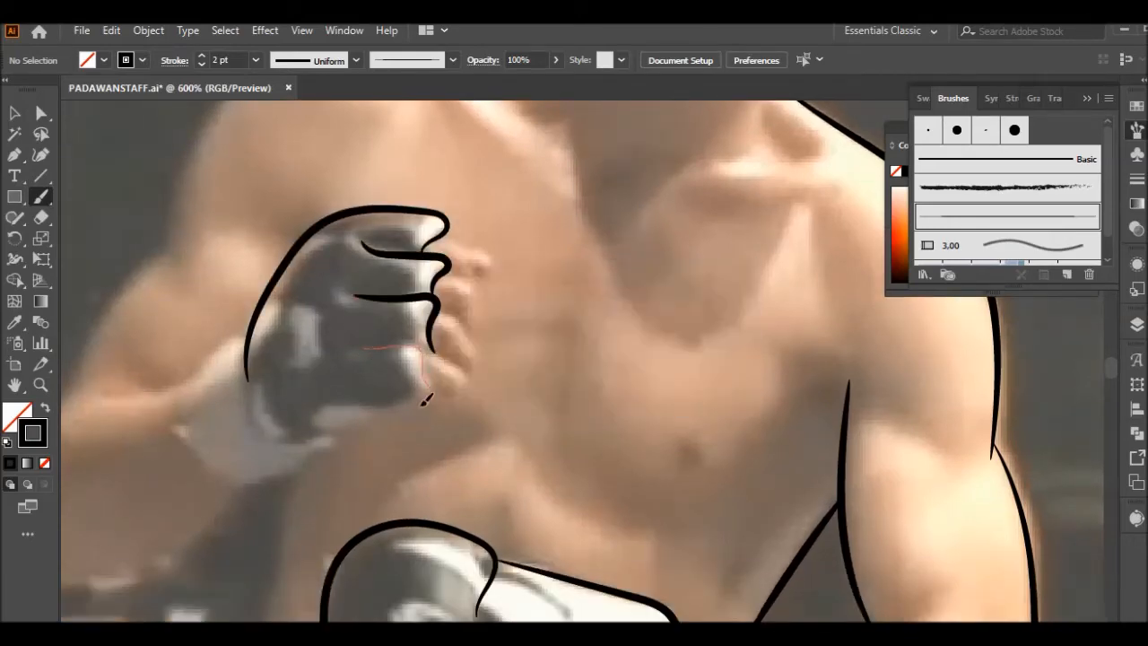
left_click_drag(294, 446, 274, 448)
left_click_drag(420, 348, 434, 396)
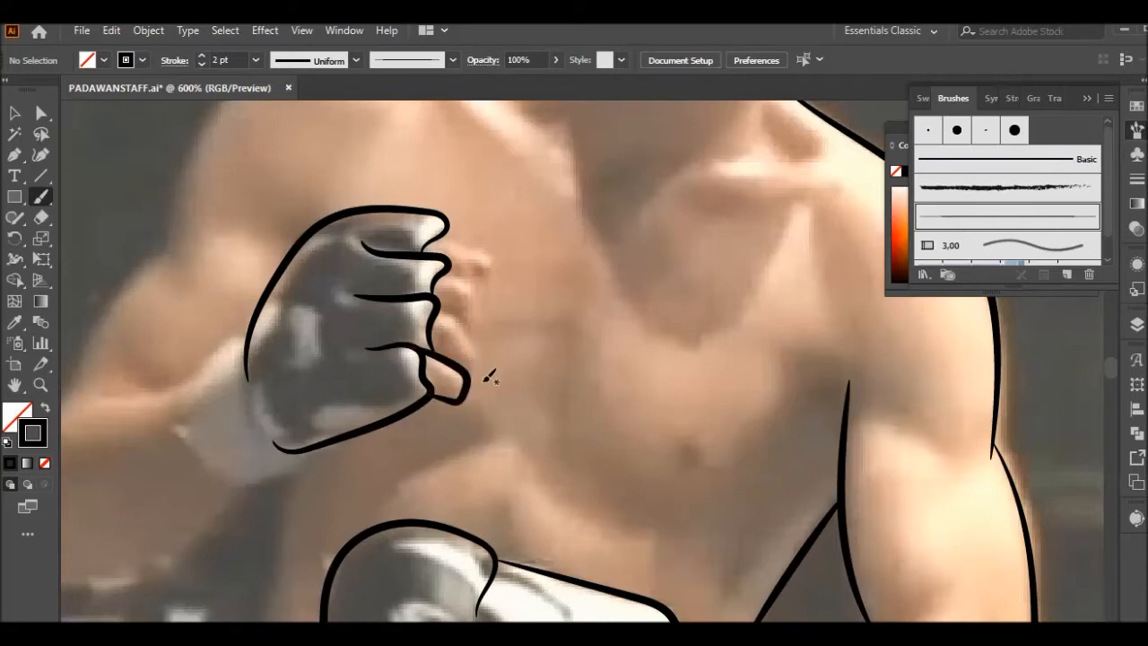
Step: Paint the outlines of the remaining exposed fingertips on the raised glove
left_click_drag(455, 312, 476, 346)
scroll(481, 378, "up", 2)
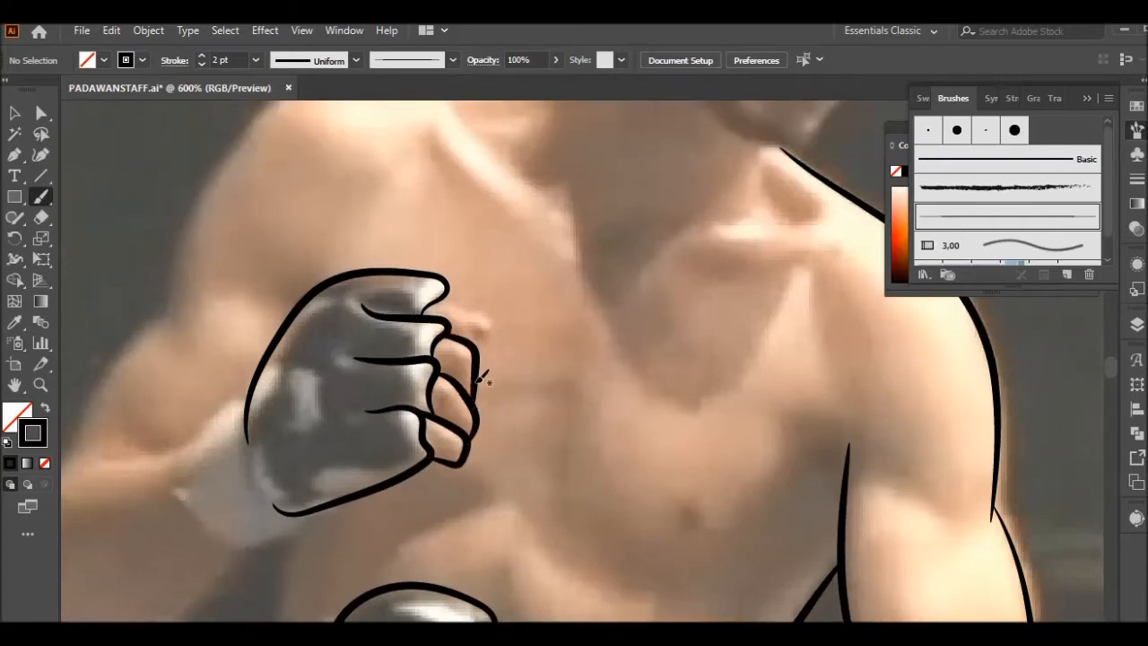
mouse_move(440, 299)
left_mouse_down()
mouse_move(464, 284)
mouse_move(475, 321)
left_mouse_up()
Step: Reshape the raised glove's top finger edge by moving its anchors where it meets the exposed fingertip, and clear the selection
left_click(14, 113)
left_click(430, 277)
scroll(430, 277, "up", 2)
left_click(38, 196)
key("a")
left_click_drag(429, 355, 441, 322)
left_click(538, 297)
scroll(535, 297, "down", 3)
scroll(520, 287, "up", 2)
left_click_drag(476, 289, 474, 279)
left_click(503, 244)
Step: Set the stroke weight to 0.25 pt and paint the thin hem lines across the raised glove's finger openings
left_click(256, 61)
left_click(237, 75)
left_click(41, 197)
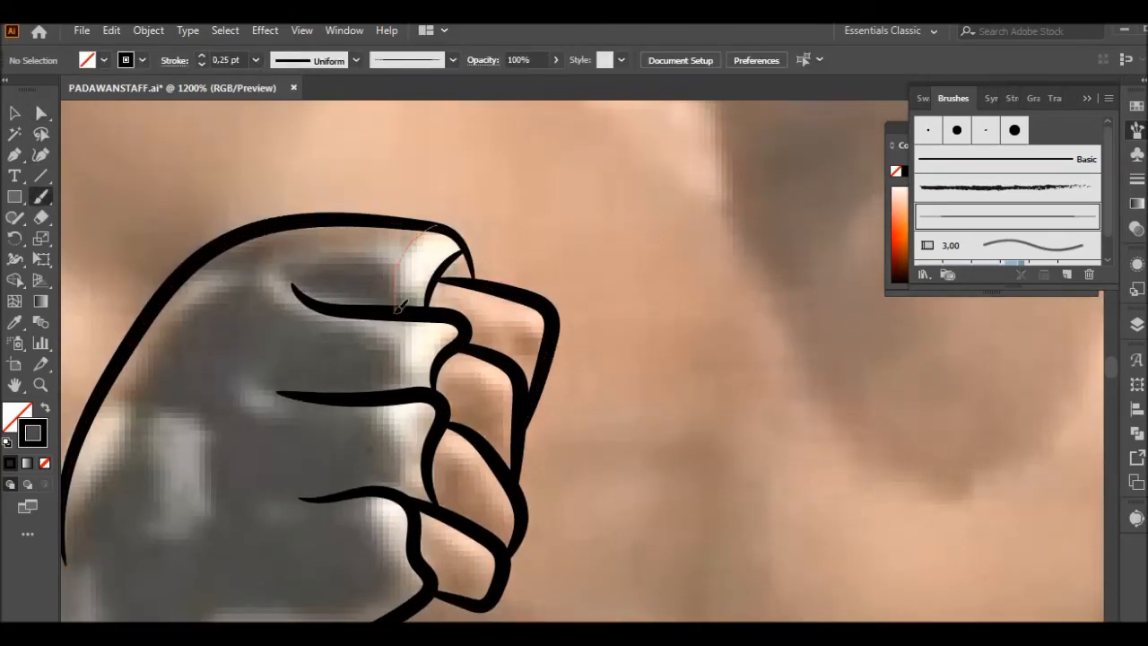
left_click_drag(395, 309, 396, 311)
scroll(464, 385, "down", 3)
mouse_move(416, 216)
left_mouse_down()
mouse_move(395, 296)
mouse_move(402, 495)
left_mouse_up()
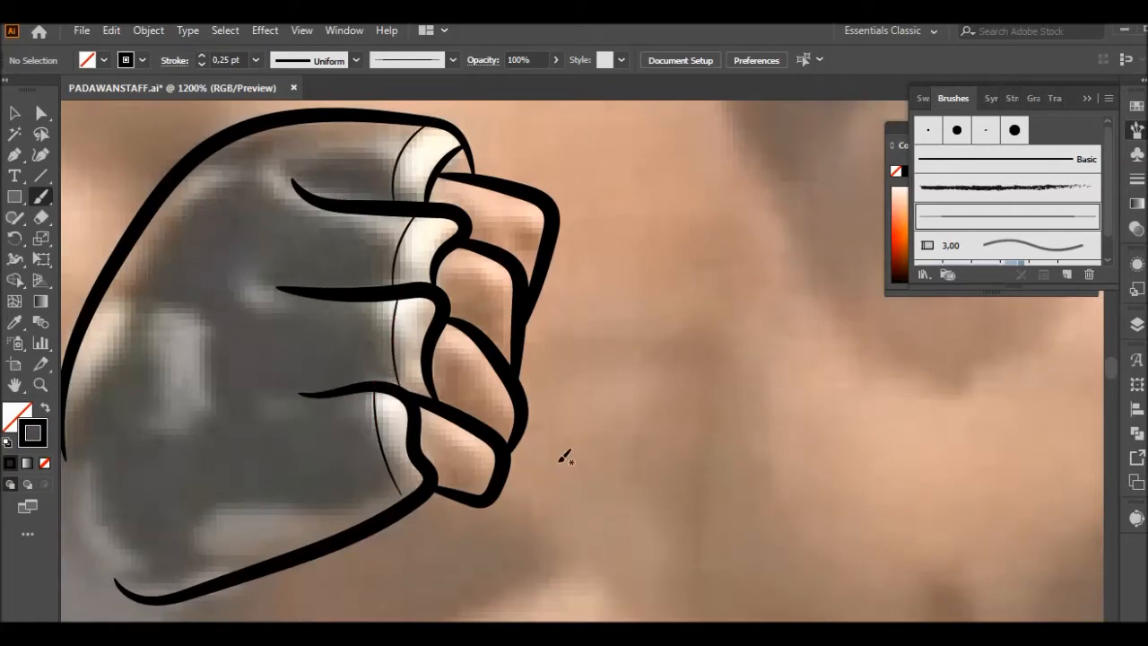
Step: Pick up the 2 pt weight of the glove outline and paint the wrist cuff's lower edge beneath the palm
scroll(557, 467, "down", 2)
scroll(292, 548, "up", 1)
scroll(301, 568, "down", 1)
left_click(14, 113)
left_click(347, 239)
left_click(64, 222)
left_click(41, 197)
left_click_drag(421, 443, 401, 458)
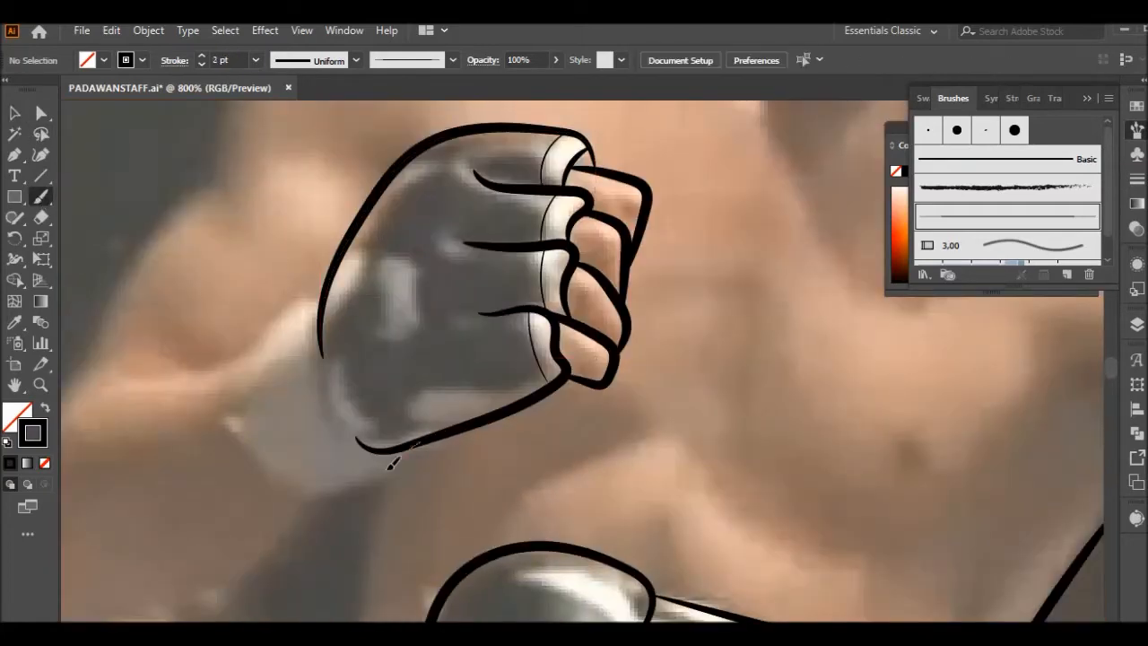
Step: Paint the cuff's upper edge from the back of the raised glove to complete the wrist outline
right_click(381, 288)
left_click_drag(323, 296, 271, 326)
left_click(446, 300)
key("ctrl+shift+z")
left_click(15, 113)
left_click(240, 354)
left_click(41, 196)
Step: Pick up the 0.25 pt weight of a finger hem line and paint the highlight contour along the raised glove's lower edge
left_click(15, 113)
left_click(544, 261)
left_click(464, 267)
left_click(40, 197)
left_click(14, 113)
left_click(535, 349)
left_click(41, 197)
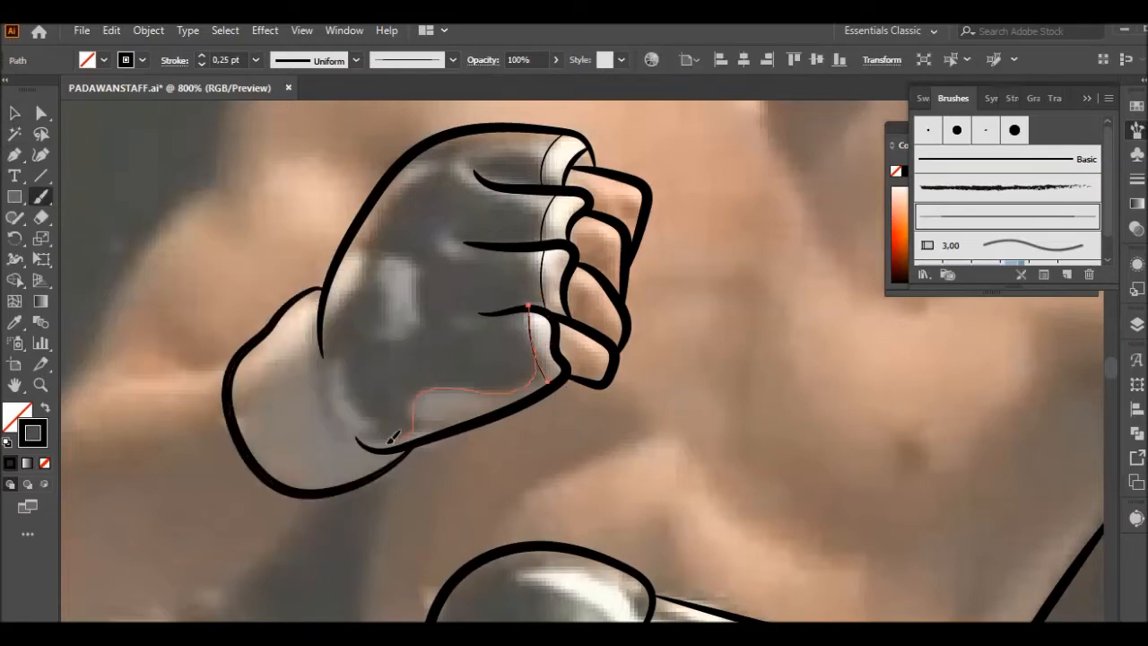
left_click_drag(329, 282, 331, 279)
Step: Paint thin highlight contours along the back and inside of the raised glove and nudge an anchor
scroll(331, 280, "up", 2)
left_click_drag(320, 418, 366, 316)
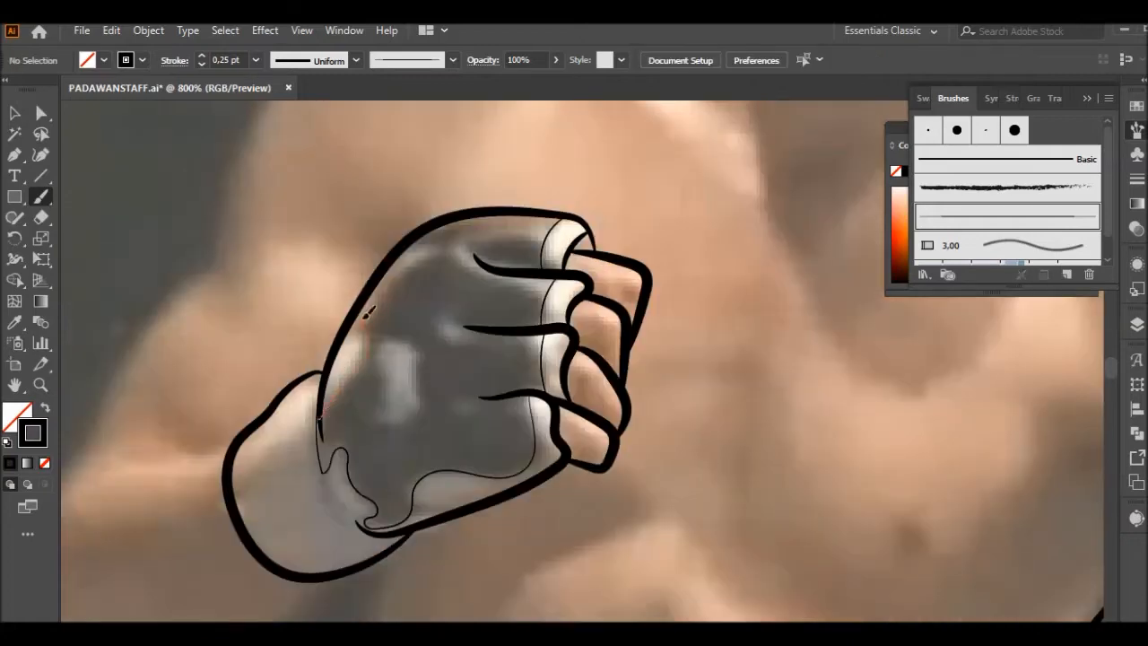
left_click_drag(417, 240, 380, 348)
left_click(40, 113)
scroll(398, 340, "up", 5)
left_click_drag(123, 264, 161, 255)
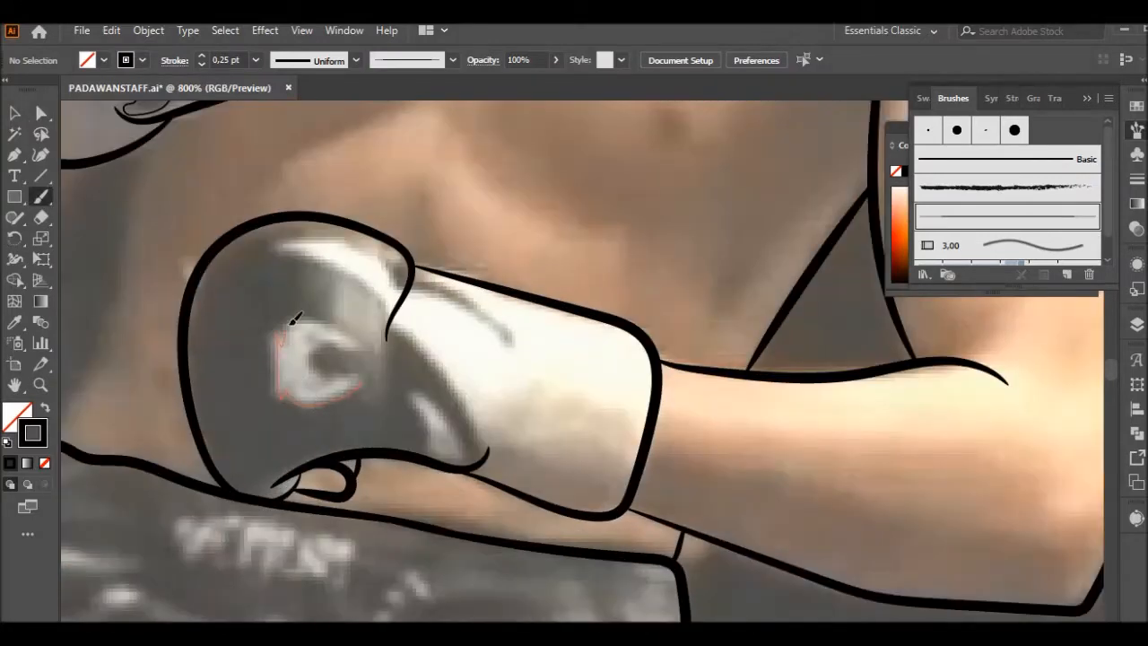
Step: Outline the C-shaped mark on the lowered glove with a 0.25 pt stroke and refine its anchors
left_click_drag(368, 370, 370, 373)
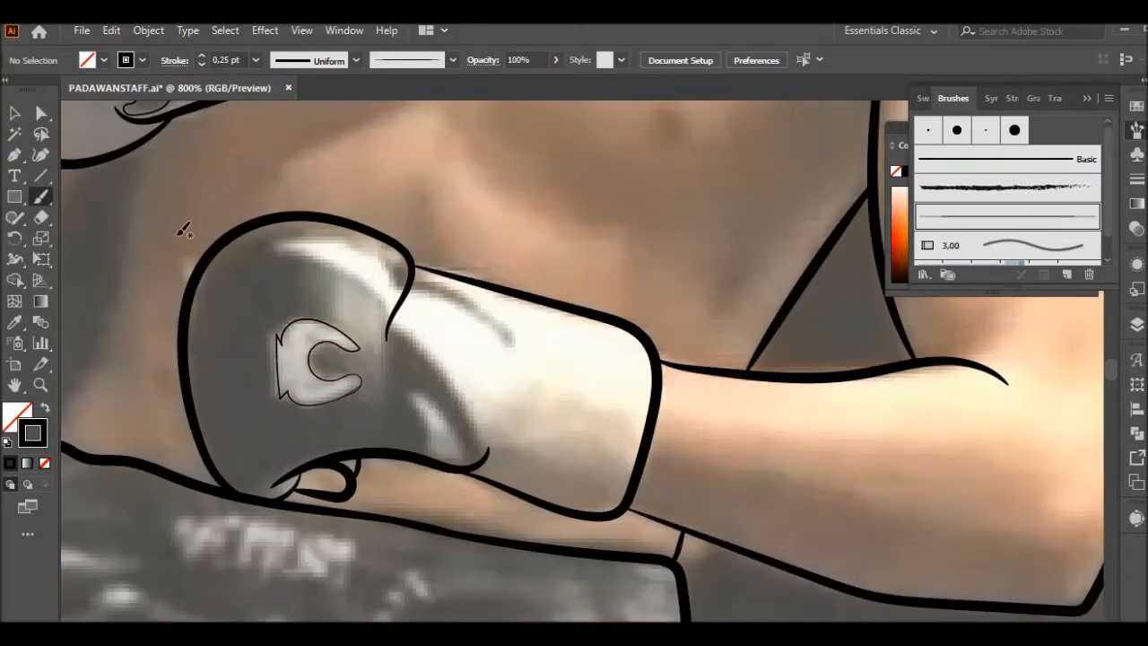
key("a")
scroll(354, 395, "up", 4)
left_click_drag(360, 264, 257, 364)
Step: Paint the lowered glove's strap edge and the thin contours of its small and upper curved highlights
scroll(396, 386, "down", 3)
left_click_drag(479, 507, 469, 430)
left_click_drag(441, 302, 427, 296)
scroll(520, 356, "up", 3)
left_click_drag(415, 418, 395, 372)
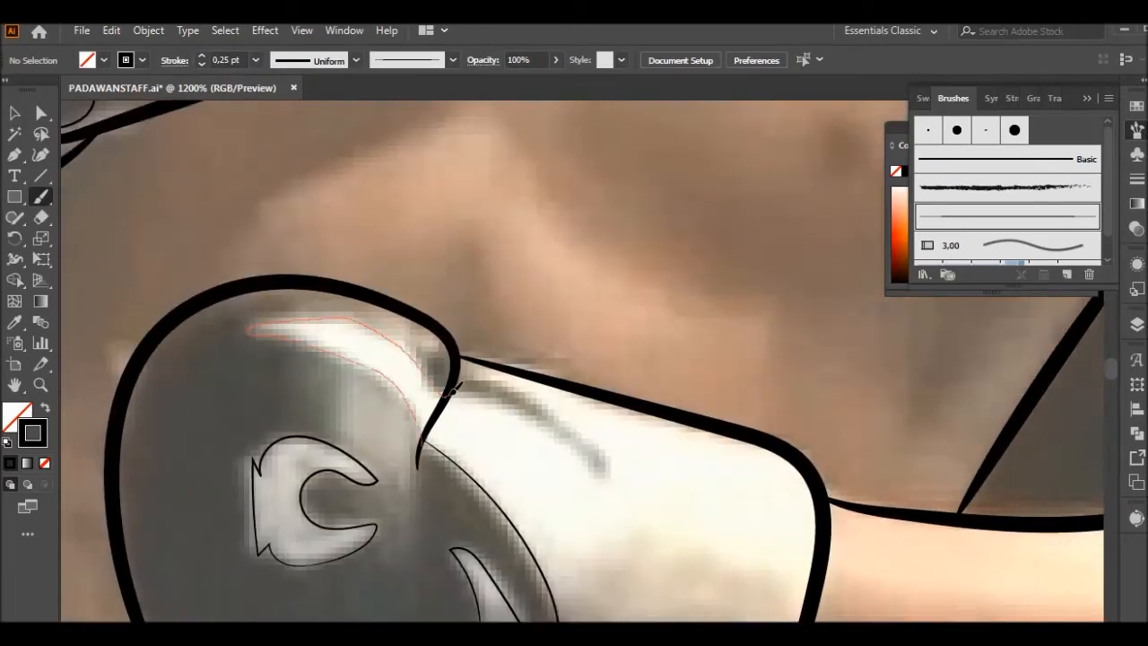
Step: Paint the torso's side from the waist to the raised cuff and the forearm's upper edge with 2 pt strokes
scroll(512, 302, "down", 6)
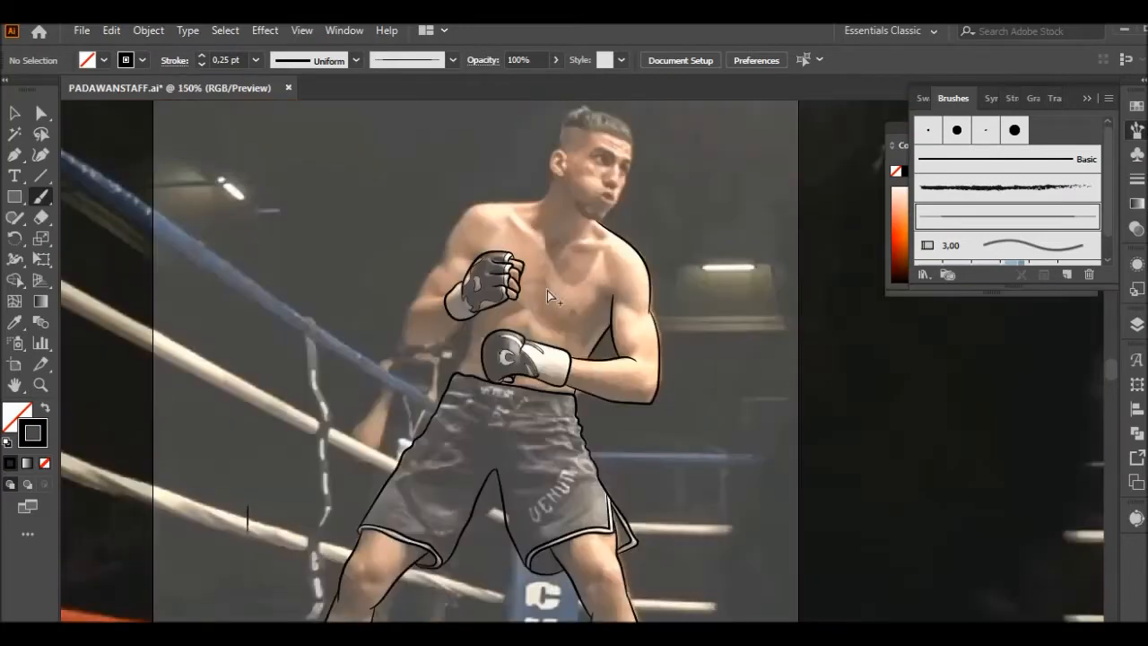
scroll(416, 306, "up", 4)
mouse_move(473, 524)
left_mouse_down()
mouse_move(516, 471)
mouse_move(558, 288)
left_mouse_up()
scroll(442, 322, "up", 2)
left_click_drag(366, 328, 307, 362)
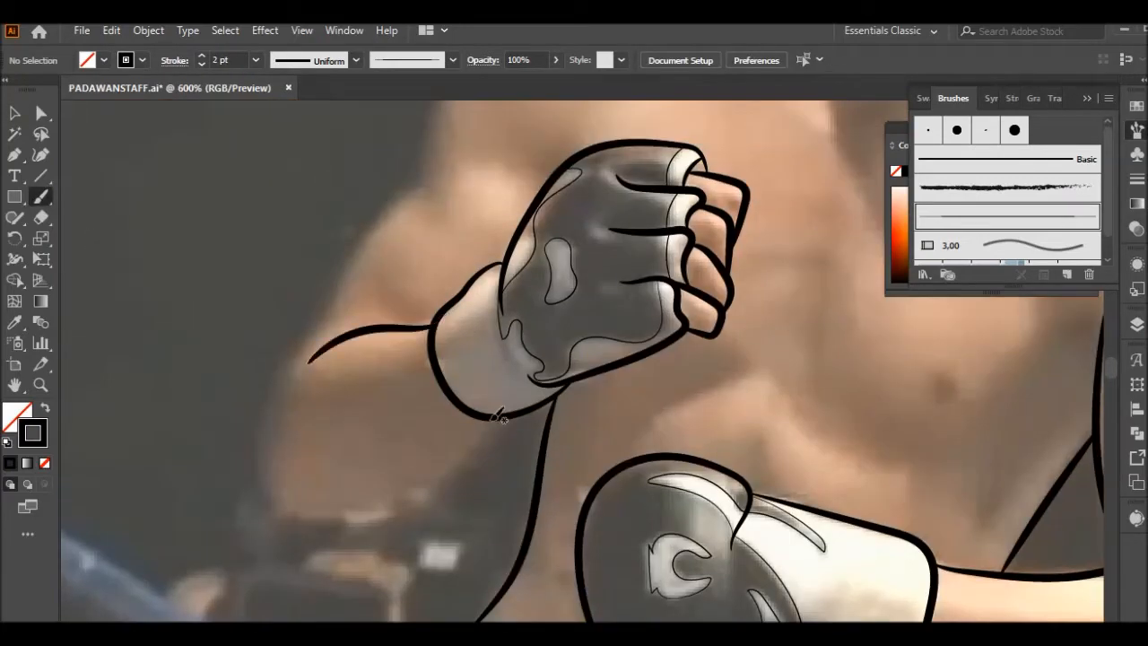
Step: Paint the rest of the raised arm around the elbow and up over the shoulder toward the neck
mouse_move(312, 504)
left_mouse_down()
mouse_move(307, 341)
mouse_move(349, 292)
left_mouse_up()
scroll(440, 397, "up", 5)
mouse_move(429, 461)
left_mouse_down()
mouse_move(464, 337)
mouse_move(687, 224)
mouse_move(776, 222)
left_mouse_up()
Step: Adjust the Paintbrush fidelity and paint the jawline from the ear around the chin to the mouth
scroll(401, 493, "down", 2)
scroll(380, 410, "down", 4)
scroll(430, 433, "down", 4)
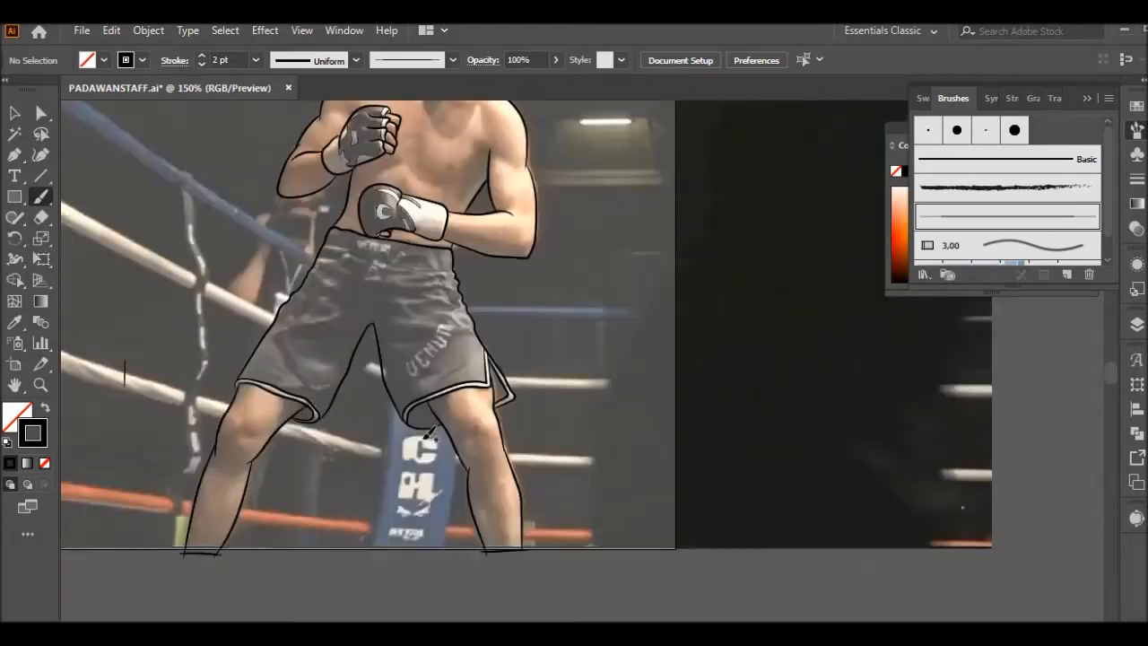
scroll(448, 341, "up", 5)
scroll(531, 258, "up", 3)
double_click(41, 197)
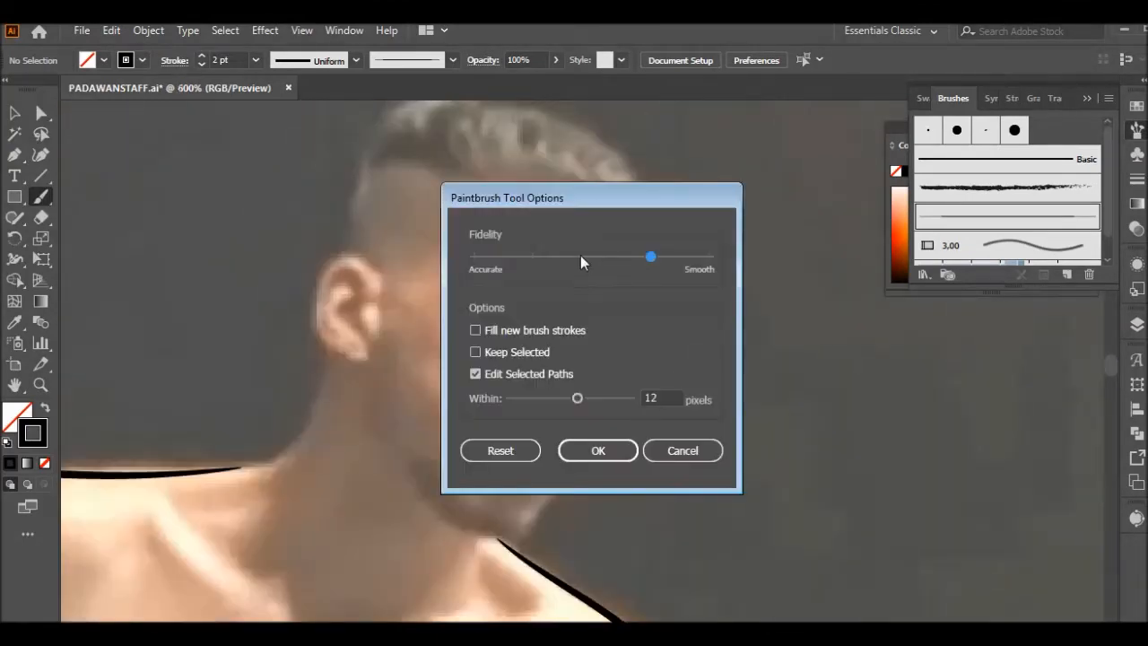
key("Return")
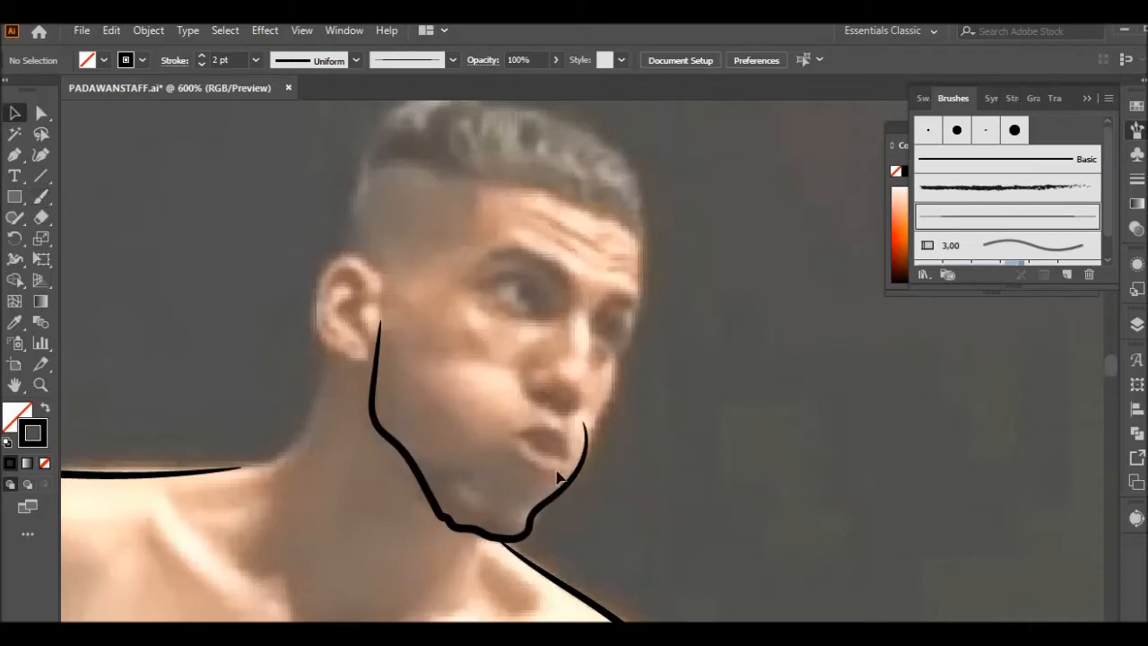
Step: Repaint the jawline between the chin and the mouth, undoing the first attempt
left_click(550, 496, "ctrl")
left_click_drag(545, 503, 598, 418)
right_click(642, 382)
left_click(703, 114)
mouse_move(546, 503)
left_mouse_down()
mouse_move(582, 470)
mouse_move(589, 420)
left_mouse_up()
Step: Paint the face's profile from the forehead hairline down to the mouth and adjust its anchors to meet the jawline
scroll(608, 546, "up", 2)
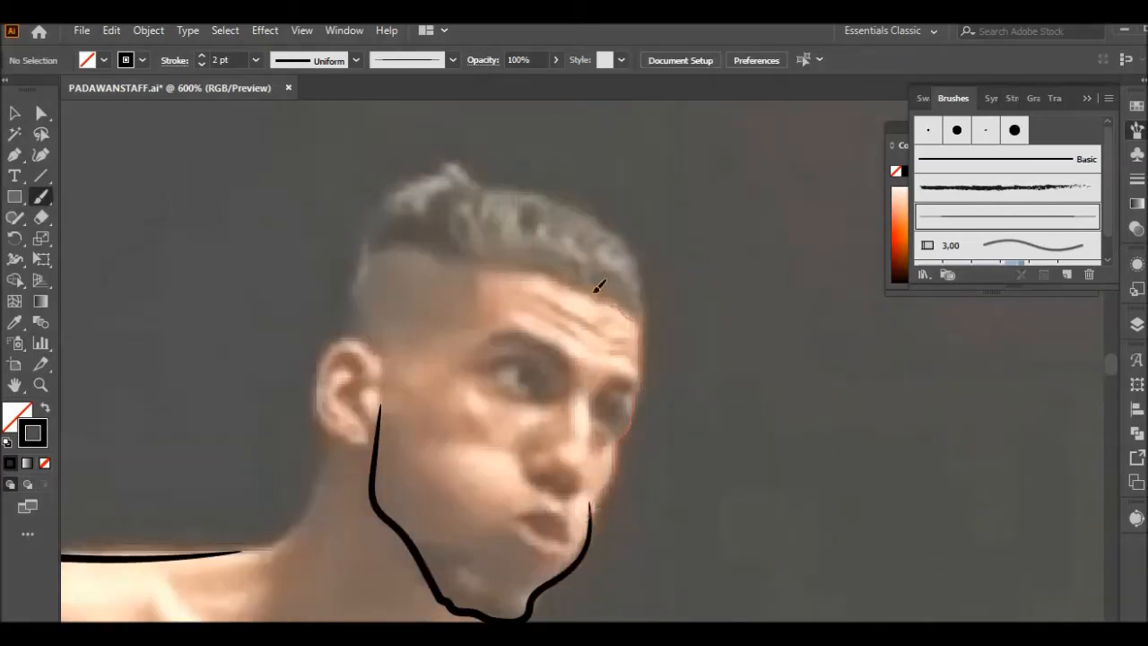
left_click_drag(558, 281, 587, 523)
key("a")
left_click_drag(629, 361, 704, 396)
scroll(704, 396, "up", 3)
scroll(704, 396, "down", 2)
key("b")
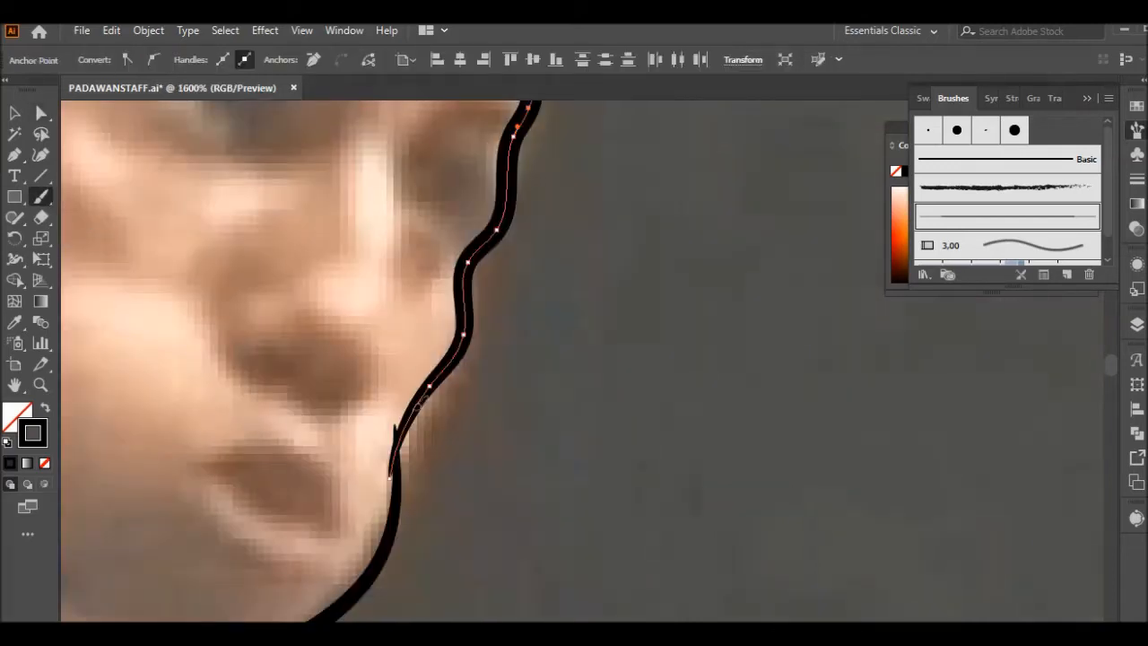
left_click(512, 504, "ctrl")
scroll(512, 506, "down", 3)
scroll(511, 477, "up", 4)
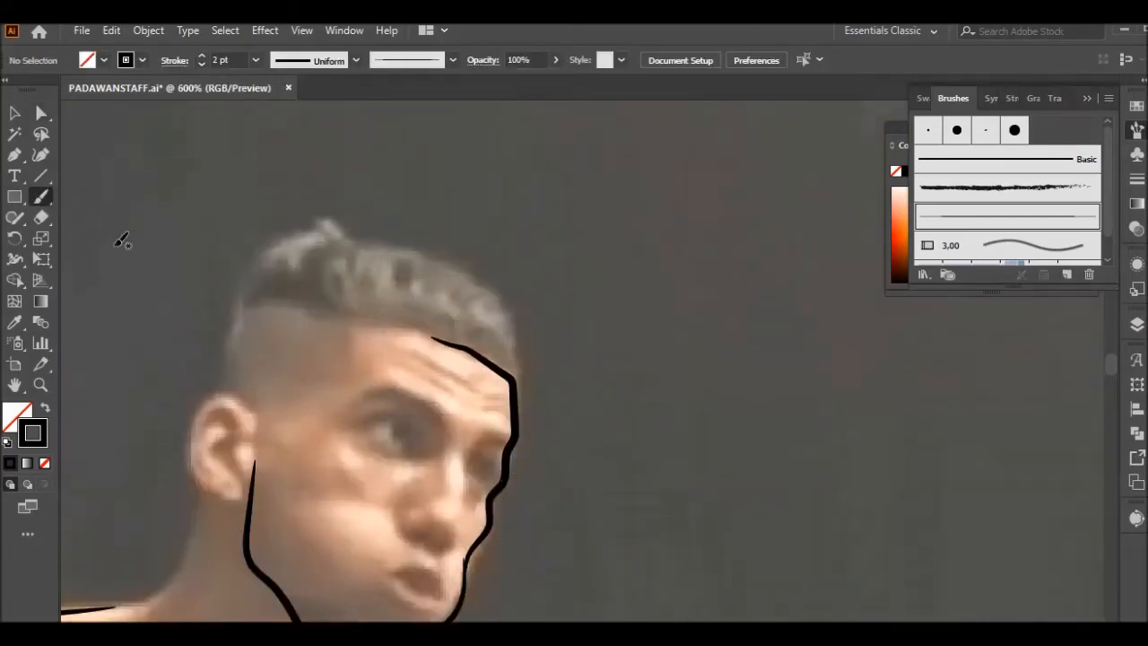
Step: Undo the first hair stroke and repaint the hair's outer contour from the forehead over the crown to the ear
left_click_drag(341, 226, 339, 224)
key("ctrl+z")
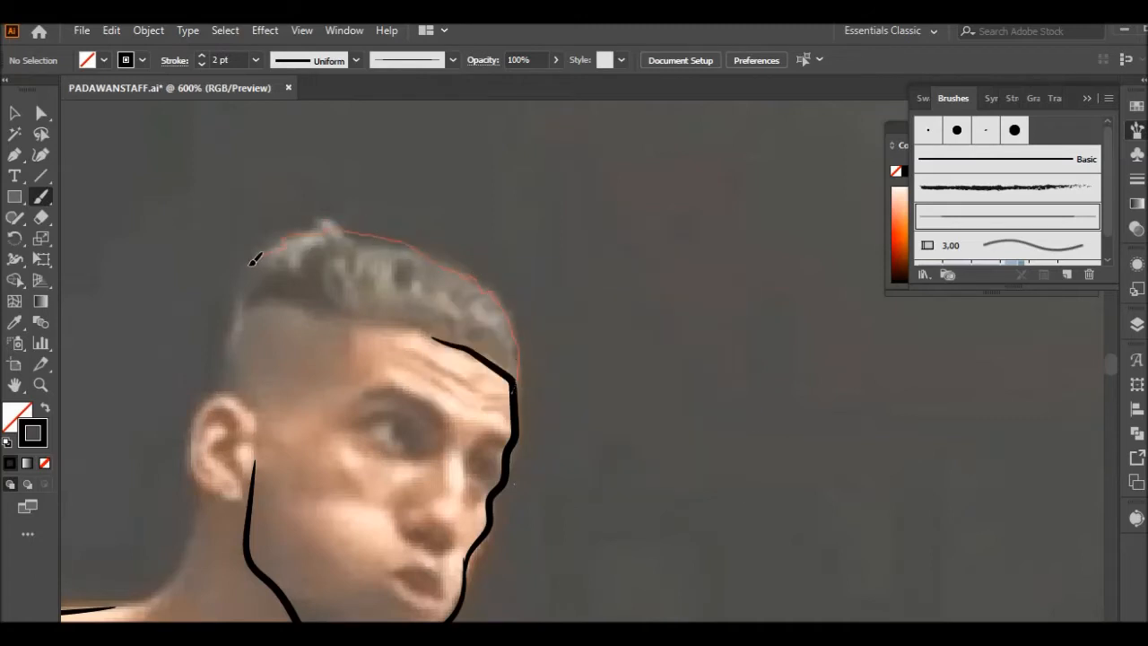
left_click_drag(227, 385, 224, 387)
Step: Set the stroke weight to 1 pt and paint the hairline down to the ear and the fade line across the side
left_click(256, 60)
left_click(269, 138)
left_click_drag(273, 423, 258, 429)
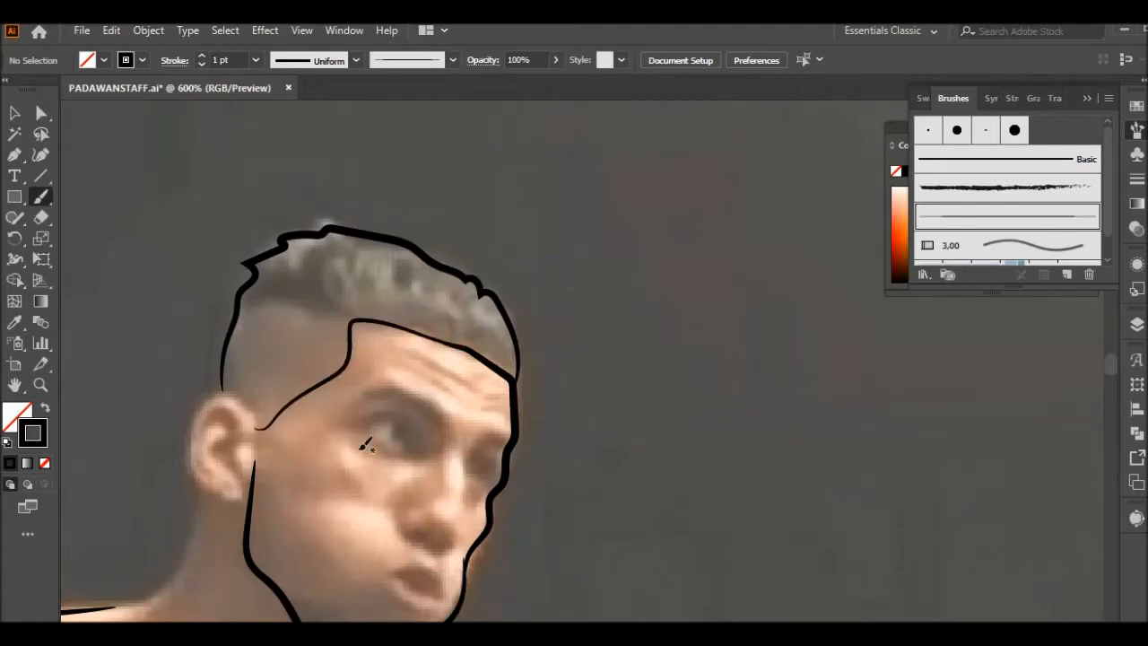
scroll(366, 440, "down", 1)
key("v")
key("b")
mouse_move(349, 300)
left_mouse_down()
mouse_move(304, 280)
mouse_move(240, 279)
left_mouse_up()
Step: Paint the ear's outer contour at 2 pt and its inner folds at 0.75 pt
scroll(369, 442, "down", 4)
key("v")
left_click(248, 400)
scroll(170, 368, "down", 1)
left_click(154, 366)
scroll(154, 365, "up", 1)
key("b")
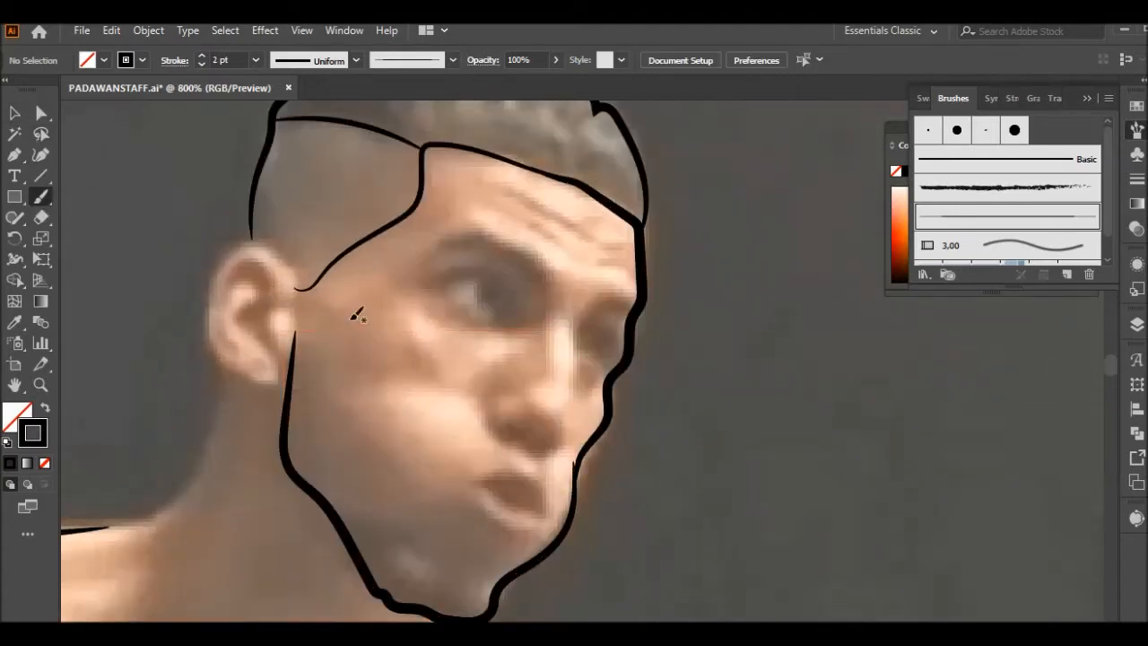
left_click_drag(278, 348, 252, 337)
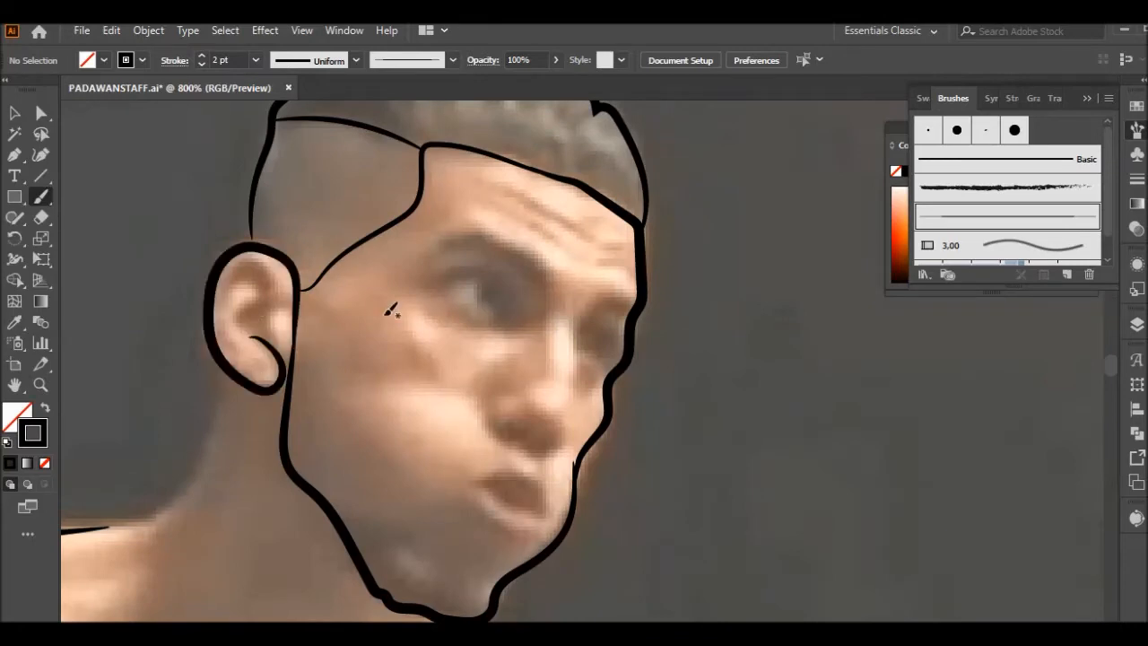
mouse_move(260, 265)
left_mouse_down()
mouse_move(264, 308)
mouse_move(240, 330)
left_mouse_up()
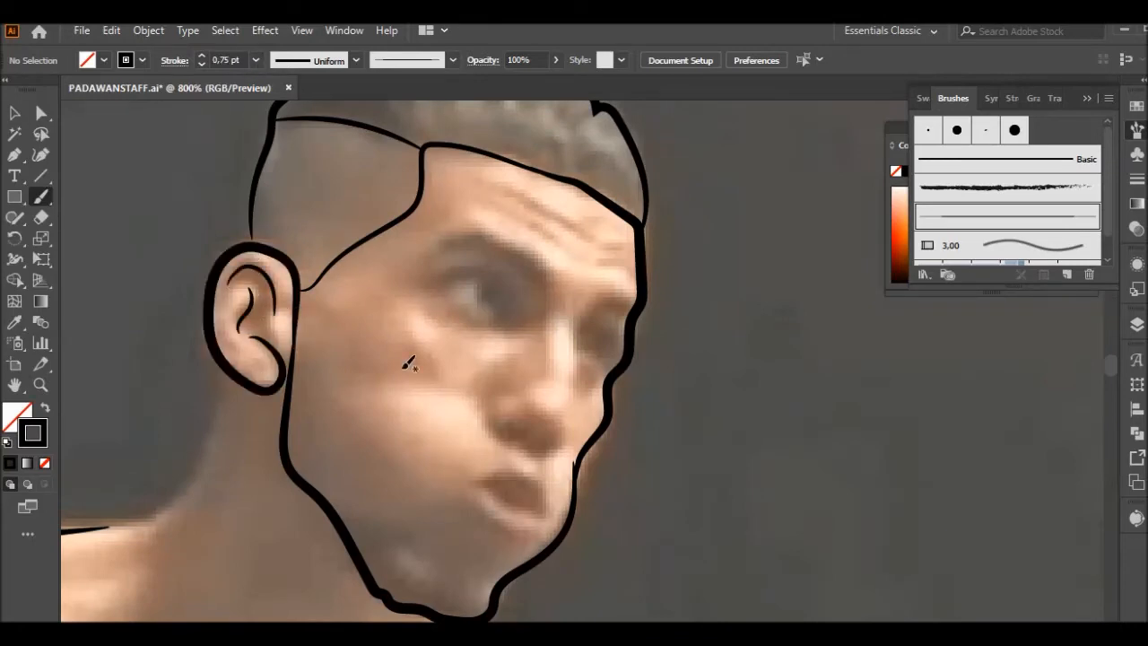
Step: Pick up the shoulder line's 2 pt weight and paint the back of the neck from the ear to the shoulder
scroll(412, 377, "down", 2)
key("v")
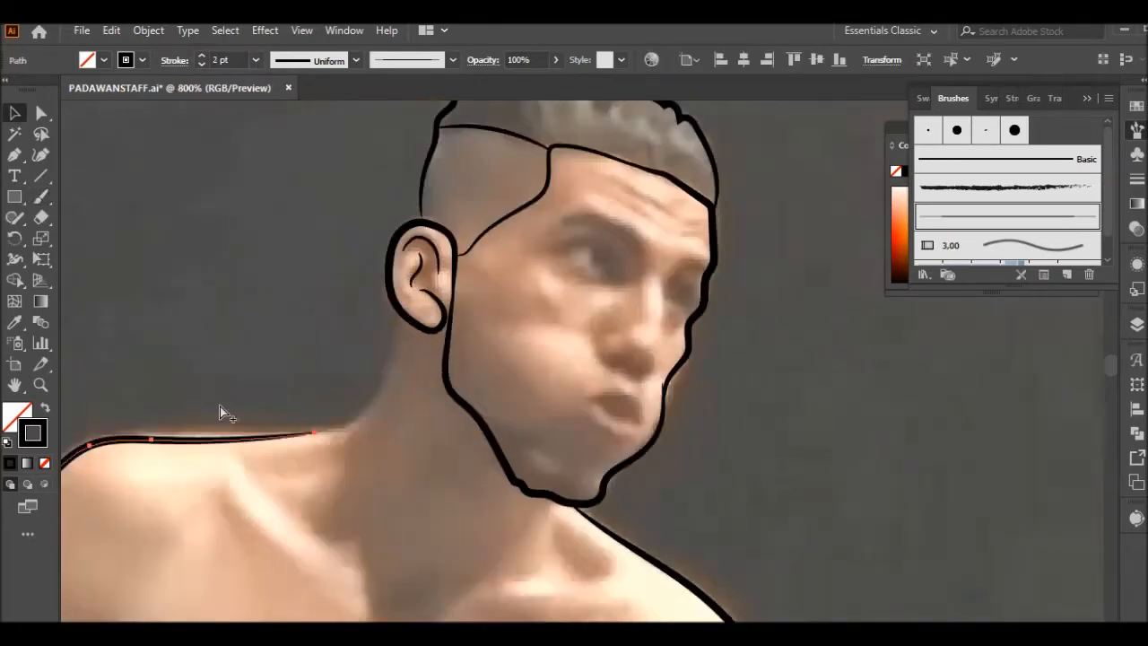
scroll(571, 264, "up", 2)
right_click(619, 285)
mouse_move(596, 242)
left_mouse_down()
mouse_move(581, 350)
mouse_move(413, 491)
mouse_move(190, 506)
left_mouse_up()
scroll(402, 318, "down", 6)
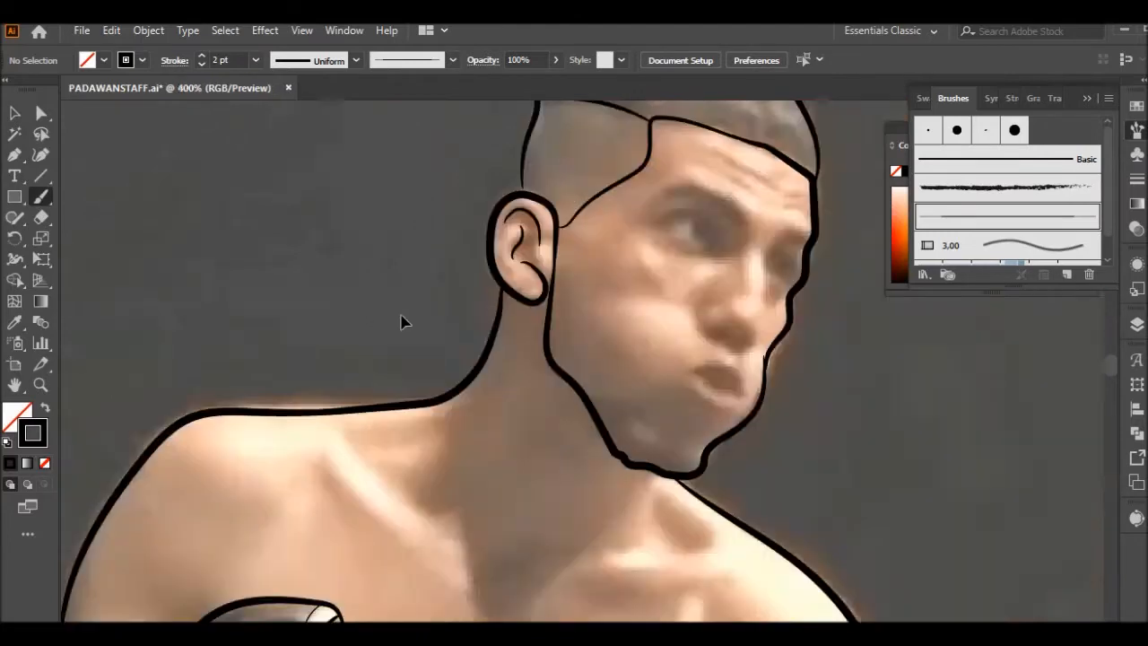
Step: Hide the photo layer to check the line art on its own, and show the layer again
scroll(431, 255, "down", 2)
left_click(1137, 324)
left_click(922, 362)
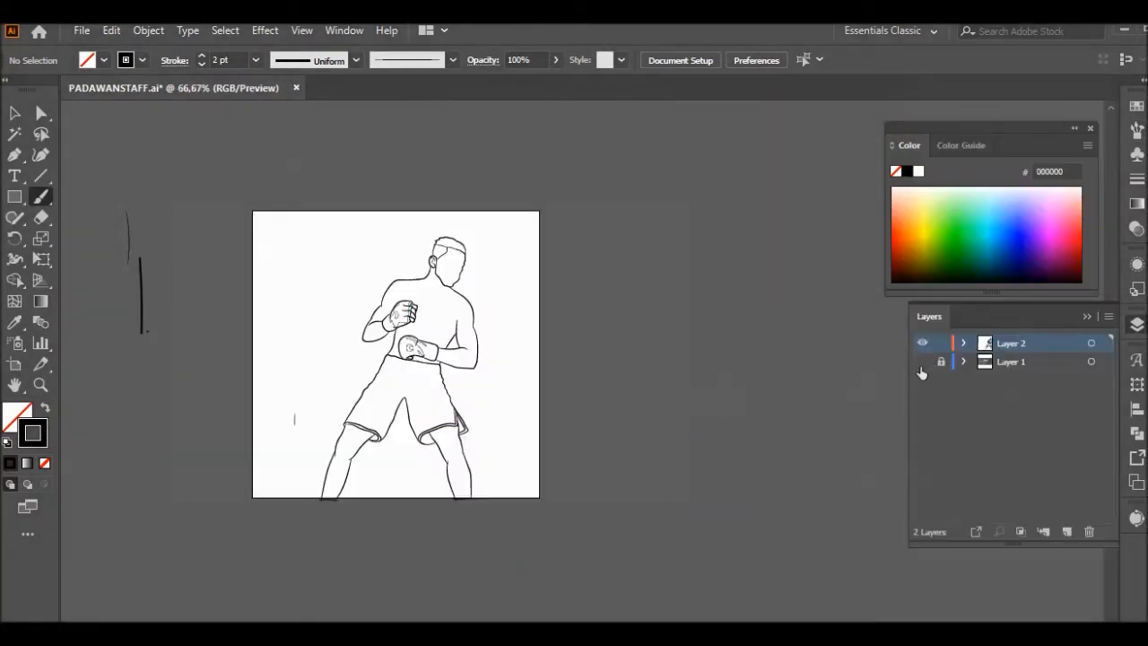
left_click(923, 361)
Step: Outline the far eyebrow at the face's edge with 1 pt strokes, repainting the first attempt
scroll(462, 260, "up", 3)
scroll(462, 256, "up", 5)
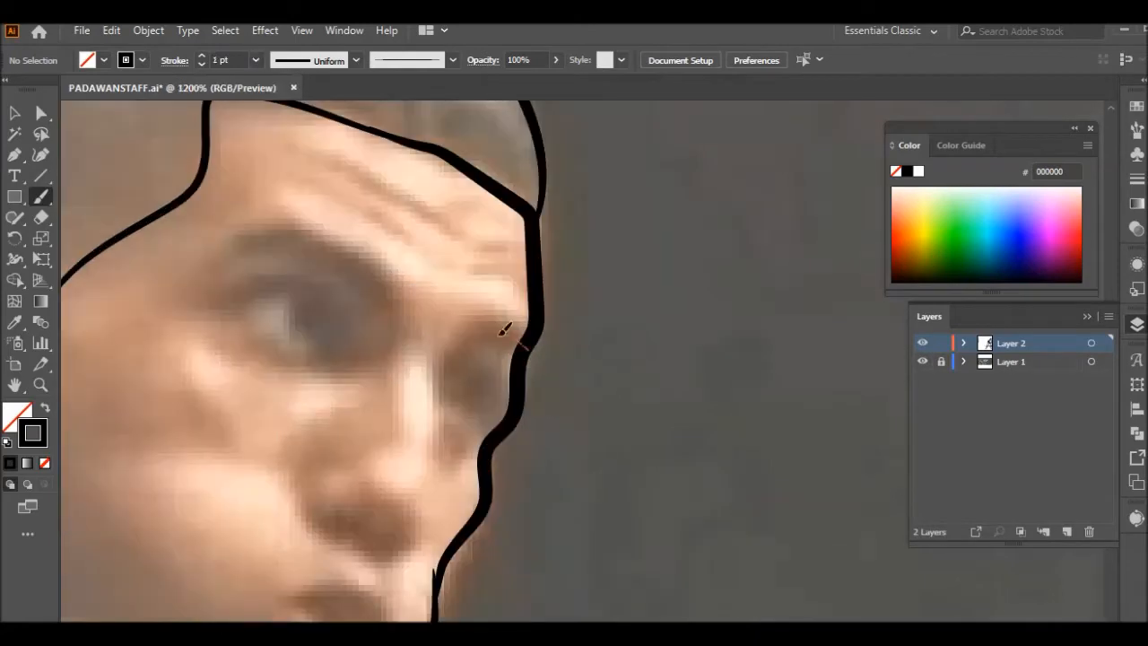
left_click_drag(477, 329, 466, 328)
right_click(452, 274)
left_click(499, 288)
mouse_move(520, 361)
left_mouse_down()
mouse_move(469, 333)
mouse_move(529, 334)
left_mouse_up()
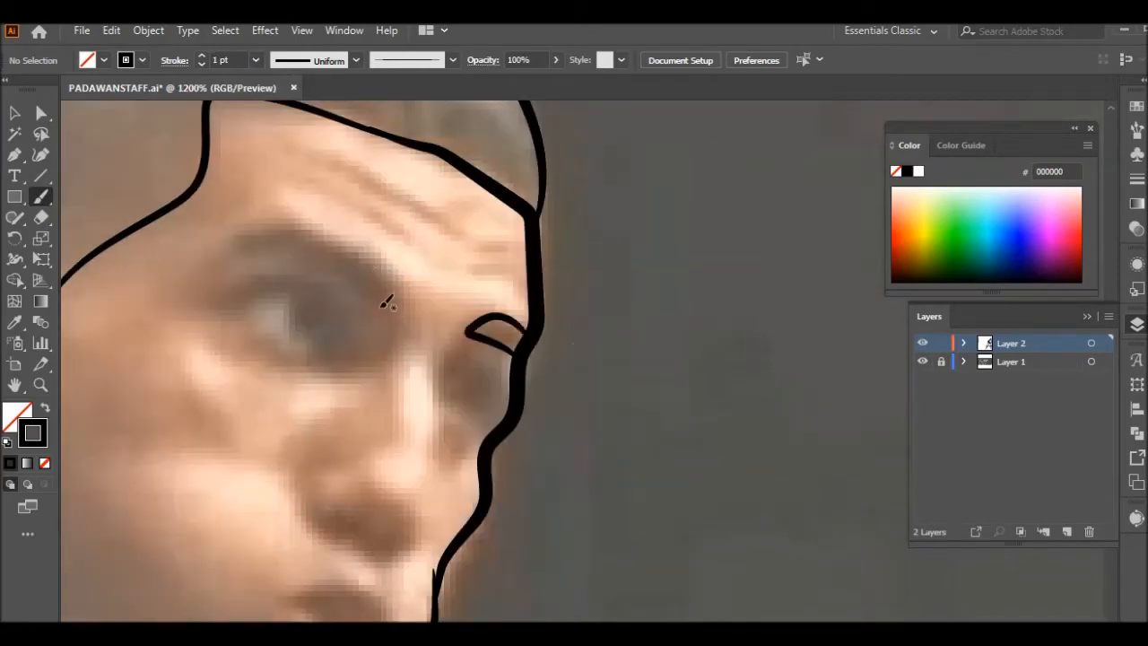
Step: Outline the near eyebrow and move the anchors of its lower edge to refine the shape
left_click_drag(357, 280, 390, 289)
key("a")
scroll(412, 302, "up", 1)
scroll(412, 302, "up", 2)
left_click(328, 322)
left_click_drag(274, 281, 236, 253)
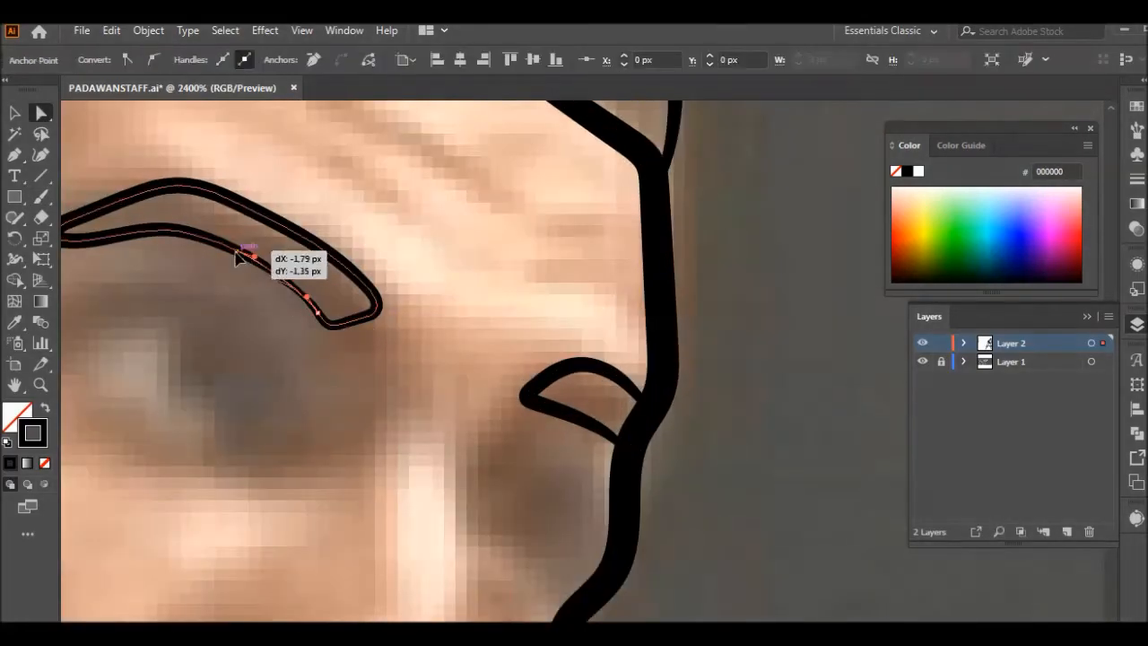
left_click(402, 234)
Step: Paint the nose bridge with a 1 pt stroke, undoing and repainting it as a longer line
scroll(402, 234, "down", 3)
scroll(403, 234, "up", 1)
mouse_move(356, 336)
left_mouse_down()
mouse_move(415, 384)
mouse_move(415, 280)
left_mouse_up()
key("b")
left_click_drag(514, 240, 506, 329)
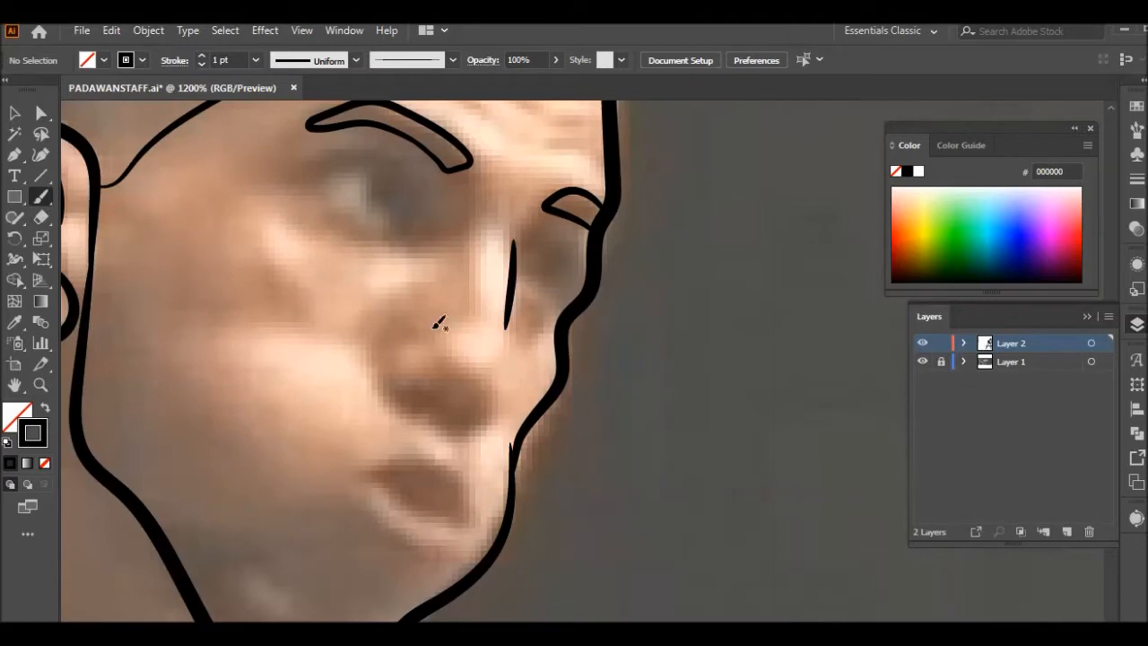
scroll(385, 307, "down", 2)
scroll(469, 303, "up", 2)
right_click(608, 282)
left_click(640, 297)
mouse_move(440, 235)
left_mouse_down()
mouse_move(420, 389)
mouse_move(433, 355)
mouse_move(408, 425)
left_mouse_up()
key("ctrl+z")
Step: Paint the nostril, the underside of the nose and the lips with 1 pt strokes
mouse_move(304, 396)
left_mouse_down()
mouse_move(325, 333)
mouse_move(298, 366)
mouse_move(307, 352)
left_mouse_up()
key("ctrl+z")
scroll(310, 384, "up", 1)
left_click_drag(418, 448, 411, 446)
left_click_drag(307, 389, 421, 444)
left_click_drag(426, 447, 420, 401)
Step: Paint the near eye's outline beneath the eyebrow with 1 pt strokes
scroll(412, 381, "down", 5)
scroll(365, 310, "up", 5)
left_click_drag(464, 439, 417, 365)
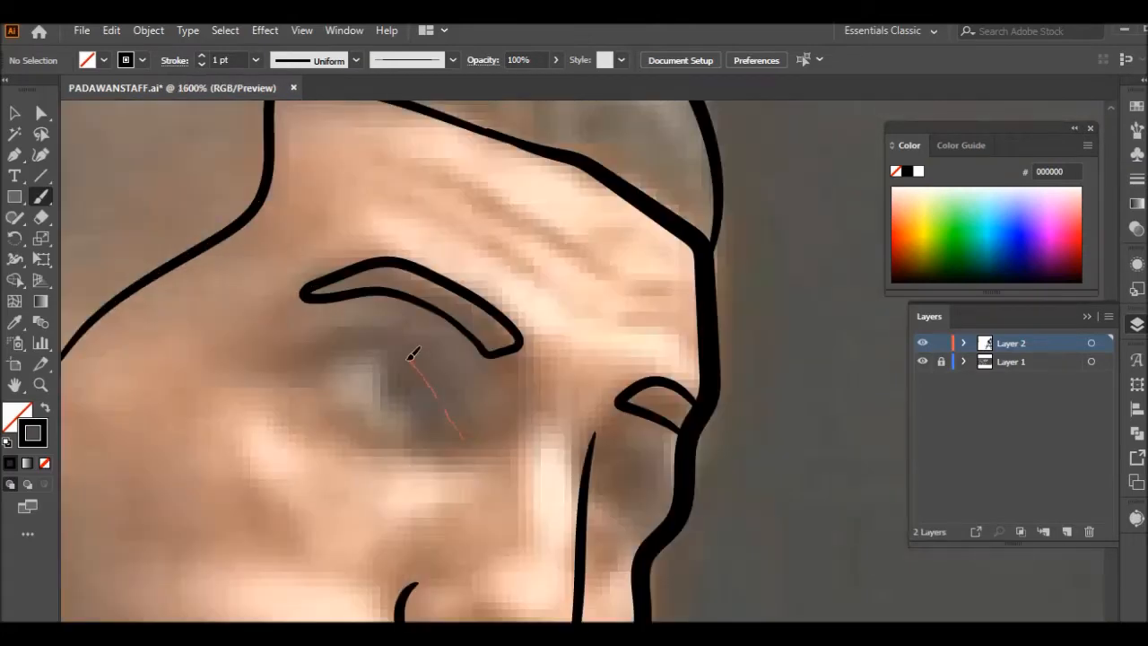
left_click_drag(298, 359, 296, 360)
mouse_move(310, 362)
left_mouse_down()
mouse_move(349, 418)
mouse_move(447, 424)
left_mouse_up()
Step: Paint the far eye's outline between the nose bridge and the face's edge, repainting the failed stroke
left_click_drag(587, 472, 482, 367)
left_click_drag(571, 405, 573, 406)
right_click(574, 246)
mouse_move(483, 360)
left_mouse_down()
mouse_move(567, 390)
mouse_move(552, 408)
mouse_move(568, 396)
left_mouse_up()
left_click(619, 263)
scroll(418, 254, "down", 3)
scroll(418, 255, "down", 3)
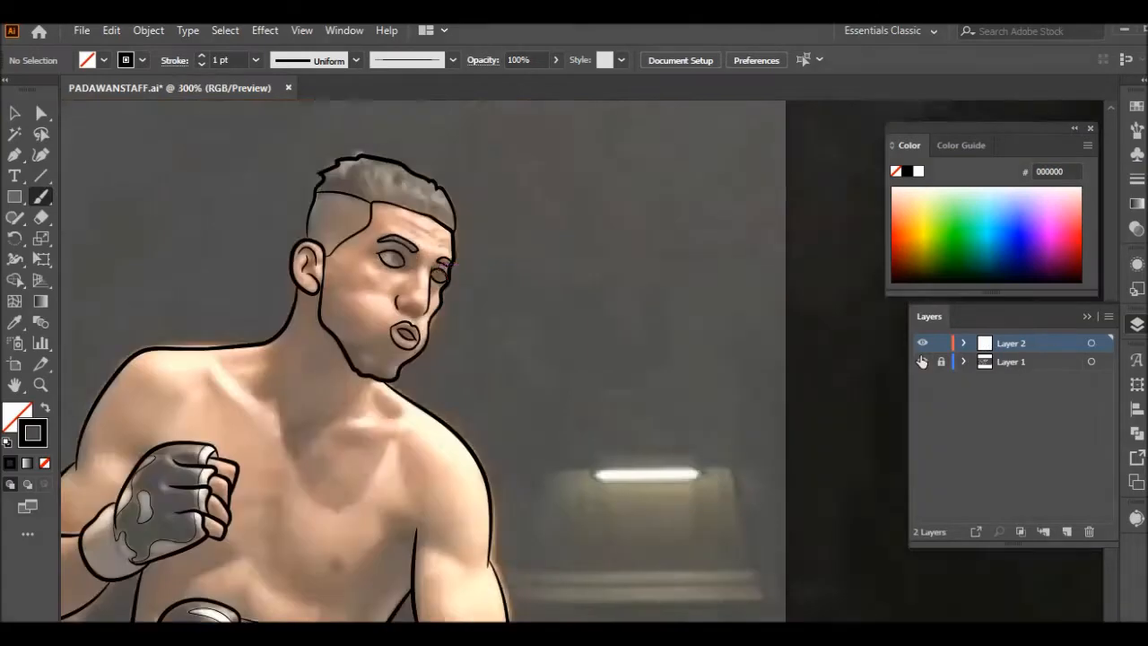
Step: Preview the line art without the photo and refine the mouth opening, extending its upper line past the near corner of the lips
left_click(922, 362)
left_click(921, 362)
scroll(429, 299, "up", 2)
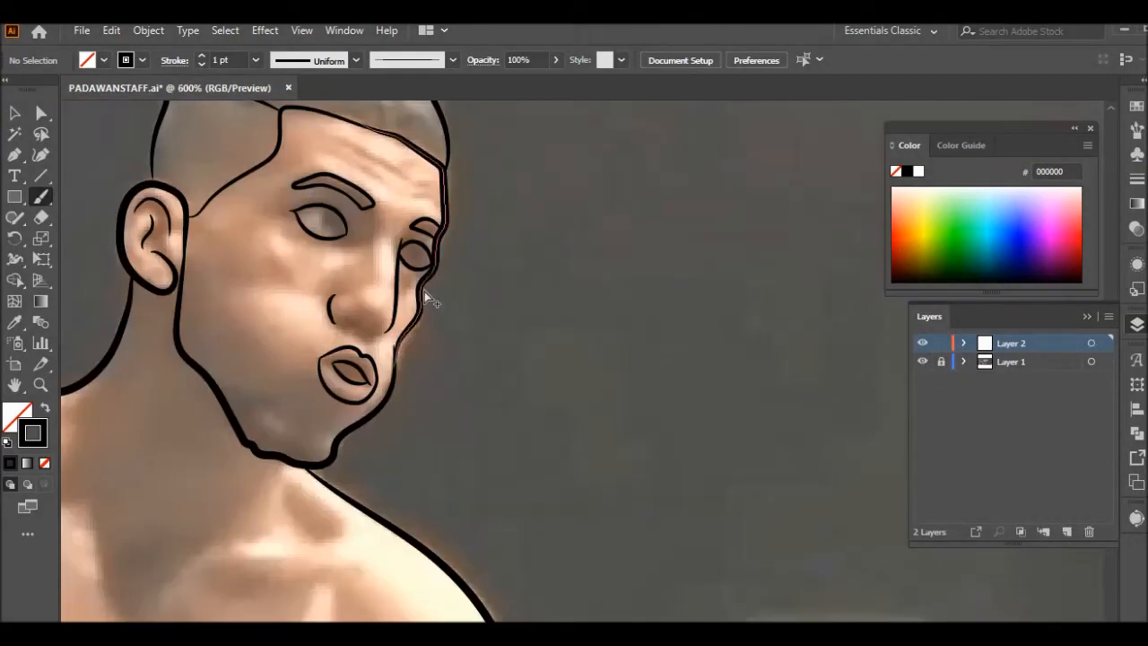
scroll(290, 482, "up", 3)
left_click_drag(375, 412, 327, 410)
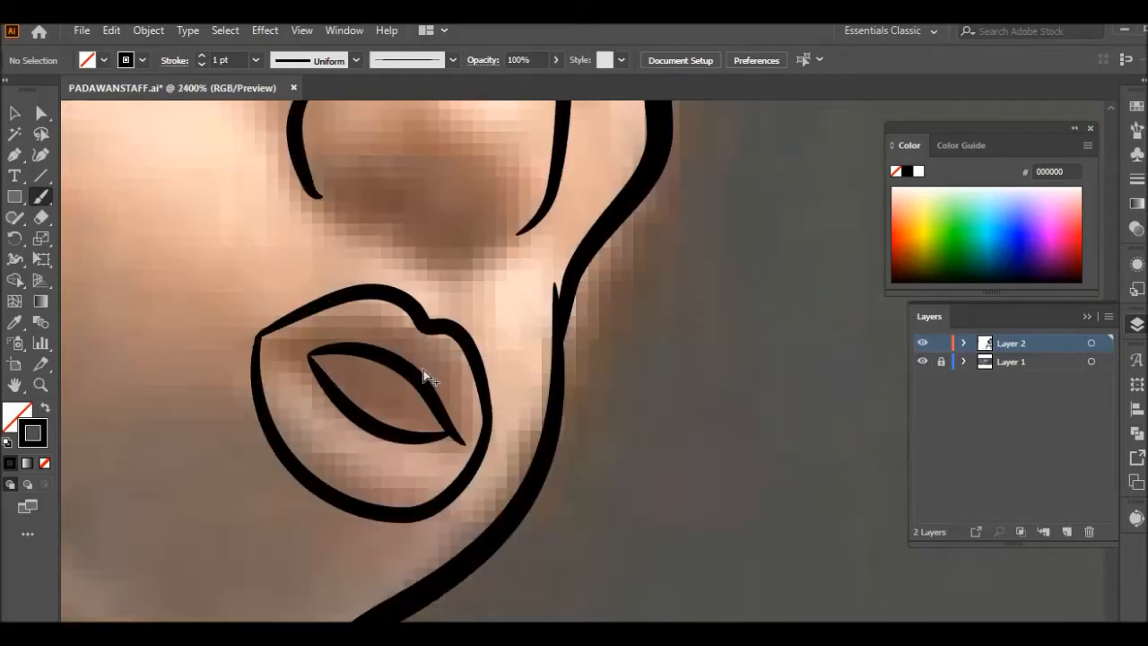
key("a")
left_click(277, 336)
key("b")
Step: Paint two small nostril outlines under the nose, set their stroke to 0.25 pt and nudge the near nostril into place
scroll(236, 232, "up", 3)
mouse_move(401, 382)
left_mouse_down()
mouse_move(486, 406)
mouse_move(472, 382)
left_mouse_up()
key("v")
left_click(404, 373)
left_click(475, 386, "shift")
left_click(256, 60)
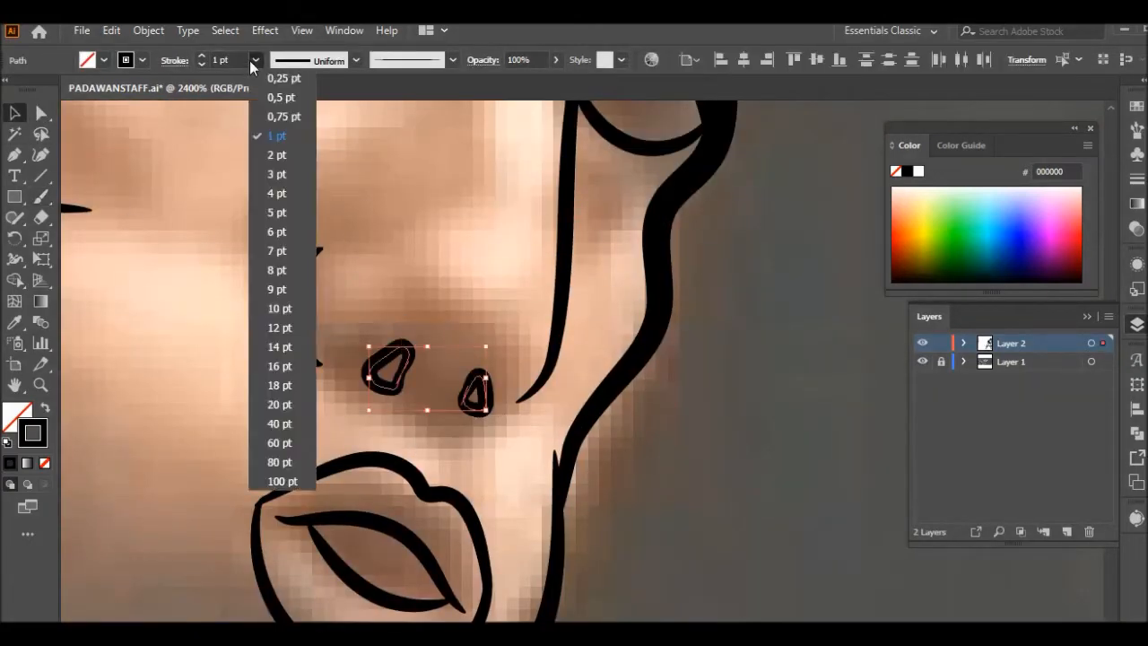
left_click(281, 78)
left_click(410, 254)
scroll(410, 254, "down", 3)
scroll(430, 238, "up", 2)
left_click_drag(374, 325, 381, 321)
left_click(409, 235)
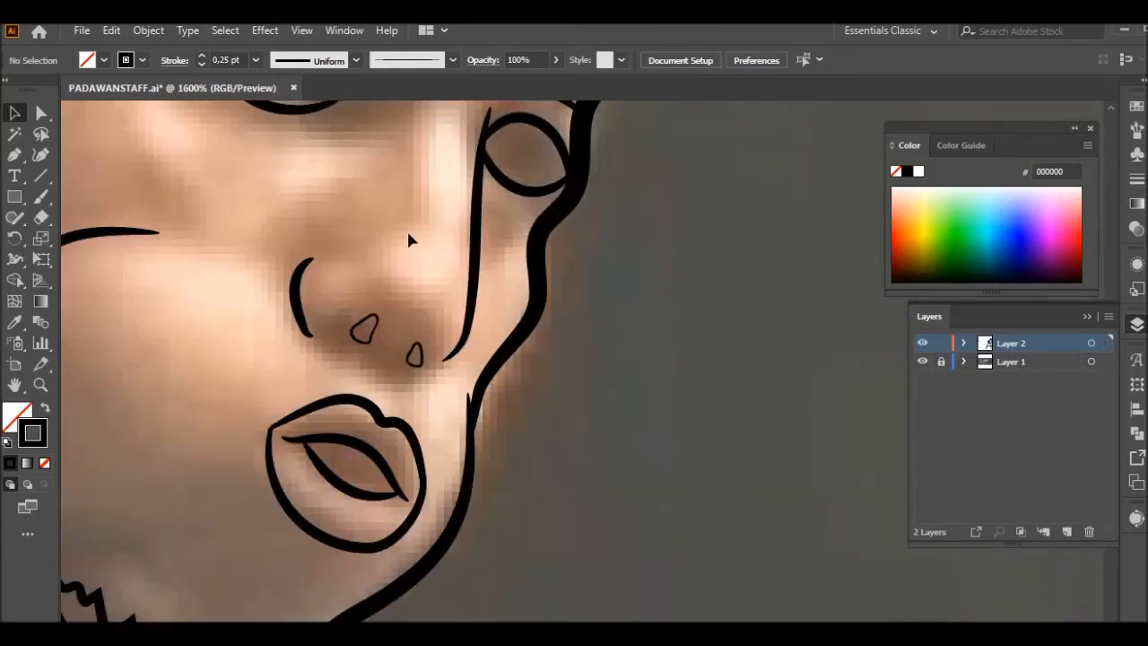
Step: Move the near eye's lower lid line slightly up and the far eye's upper lid line slightly down
scroll(409, 235, "down", 2)
scroll(410, 235, "up", 3)
scroll(361, 204, "up", 3)
left_click_drag(379, 370, 303, 440)
left_click_drag(326, 431, 332, 414)
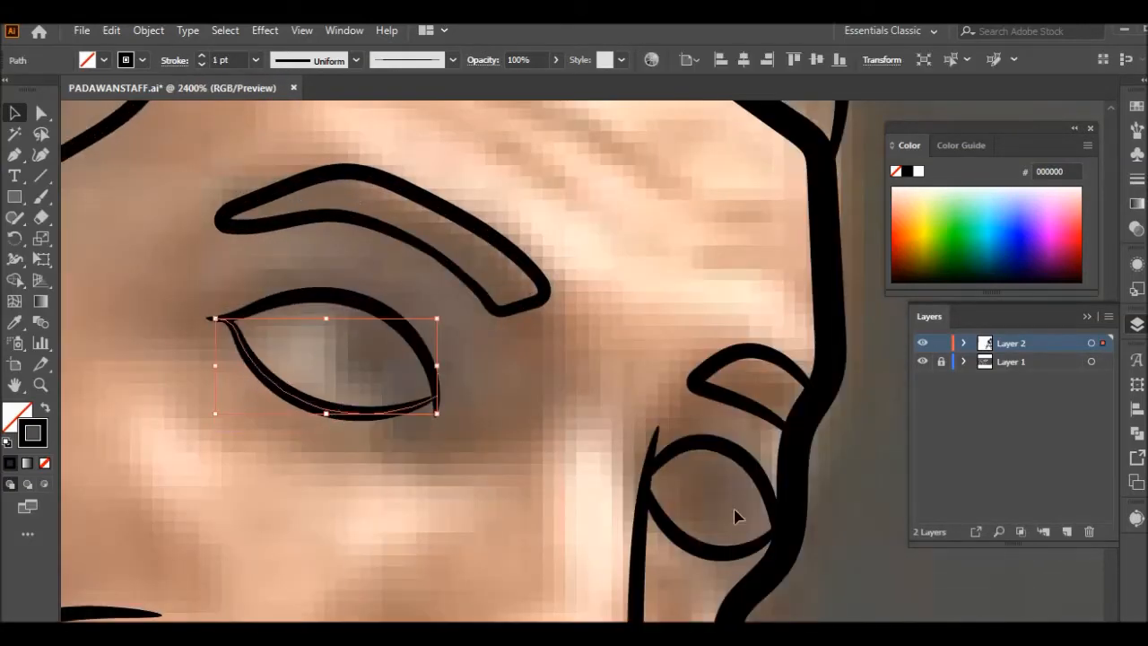
left_click_drag(734, 509, 715, 436)
left_click_drag(710, 441, 713, 452)
left_click(555, 325)
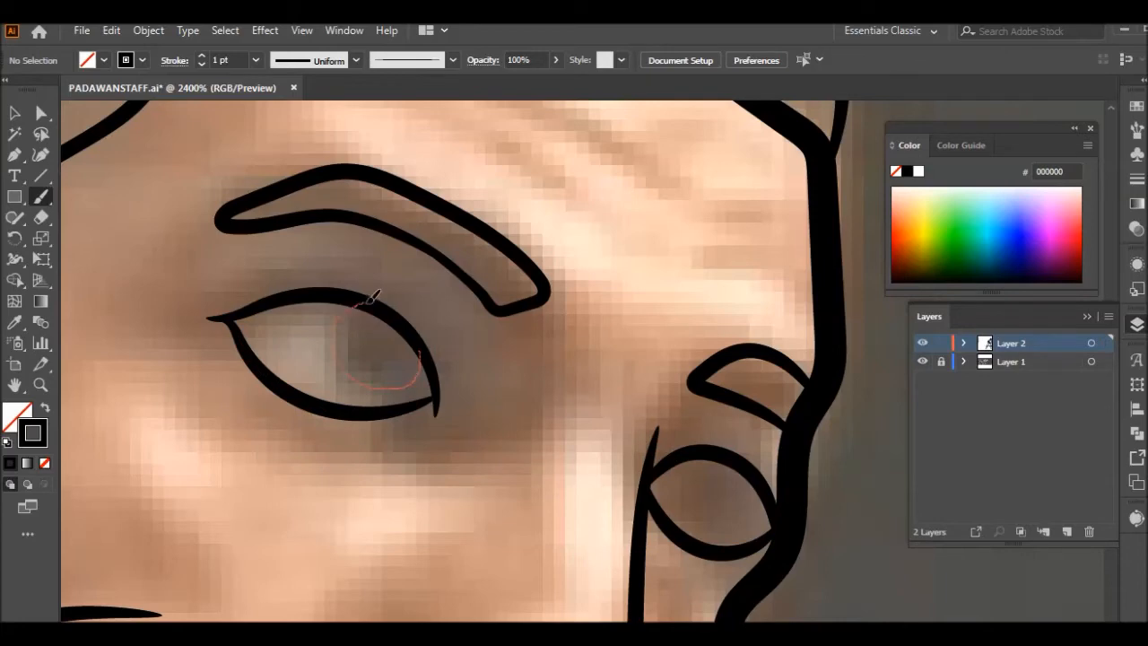
Step: Paint the near eye's iris beneath the upper lid, undoing the first attempt and repainting it
left_click_drag(374, 297, 377, 296)
scroll(307, 308, "down", 3)
scroll(409, 326, "up", 3)
right_click(400, 260)
left_click(437, 273)
mouse_move(215, 329)
left_mouse_down()
mouse_move(133, 285)
mouse_move(157, 268)
left_mouse_up()
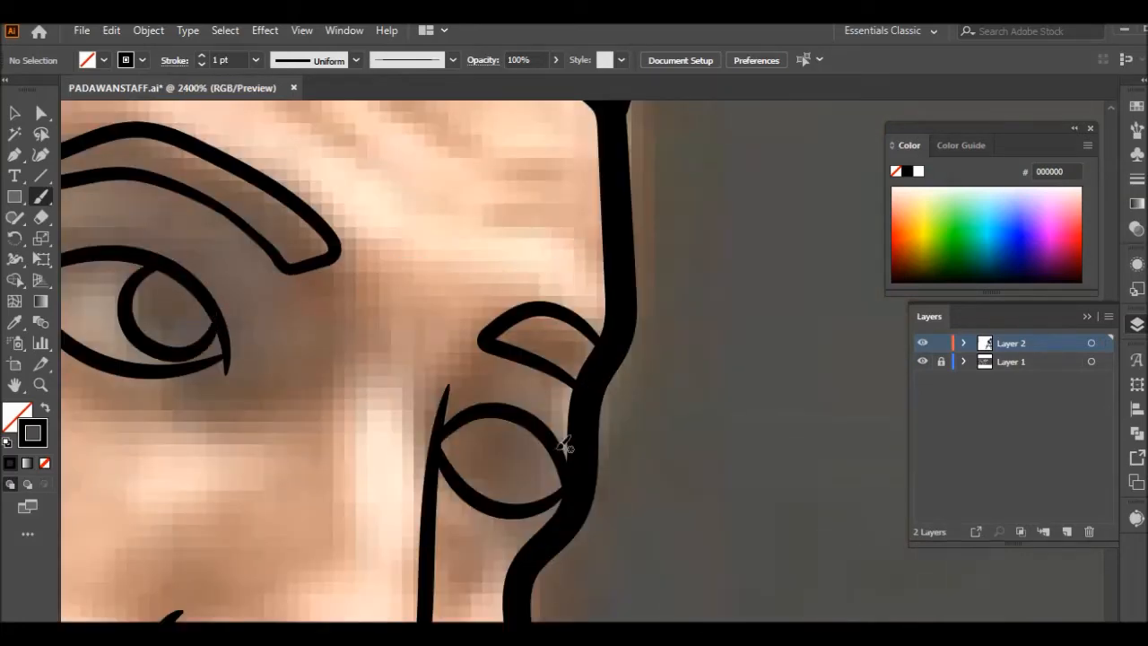
Step: Paint the far eye's iris, undoing the first attempt and adjusting the Paintbrush tool options before repainting it
scroll(381, 385, "down", 3)
scroll(381, 389, "up", 3)
right_click(397, 252)
left_click(434, 266)
double_click(42, 197)
left_click(617, 450)
mouse_move(599, 445)
left_mouse_down()
mouse_move(534, 455)
mouse_move(549, 404)
left_mouse_up()
scroll(566, 396, "down", 10)
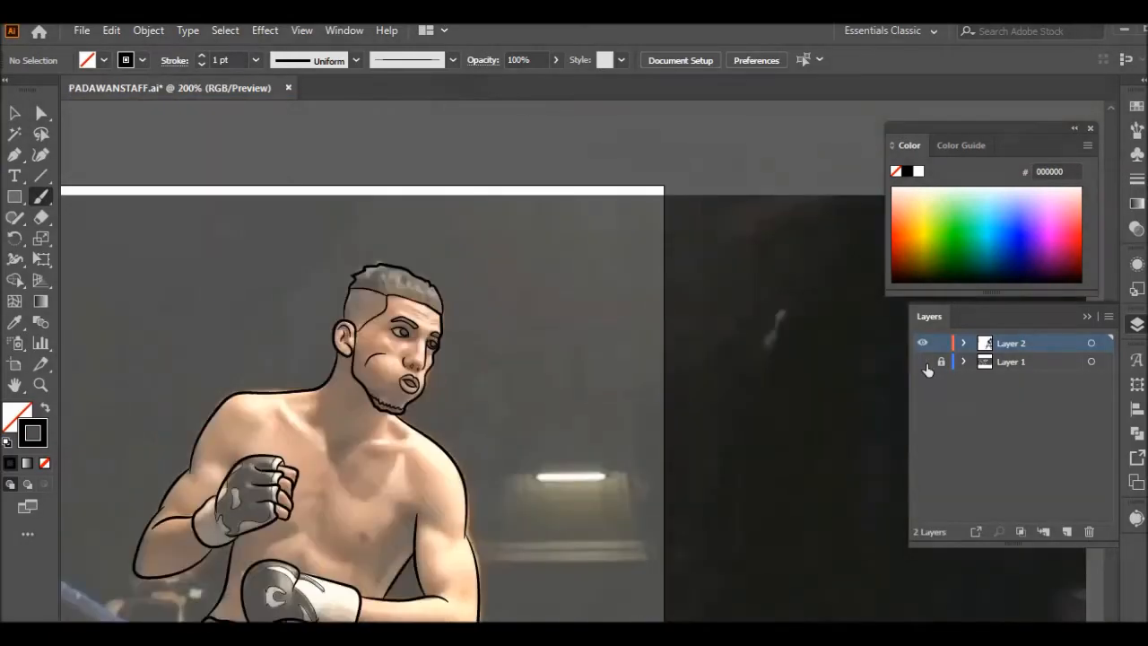
Step: Check the line art with the photo hidden and paint shin and knee contour lines on the legs with 0.75 pt strokes
left_click(922, 361)
scroll(582, 383, "down", 10)
left_click(923, 361)
right_click(358, 330)
left_click(397, 343)
mouse_move(269, 469)
left_mouse_down()
mouse_move(294, 382)
mouse_move(288, 444)
left_mouse_up()
scroll(305, 269, "up", 2)
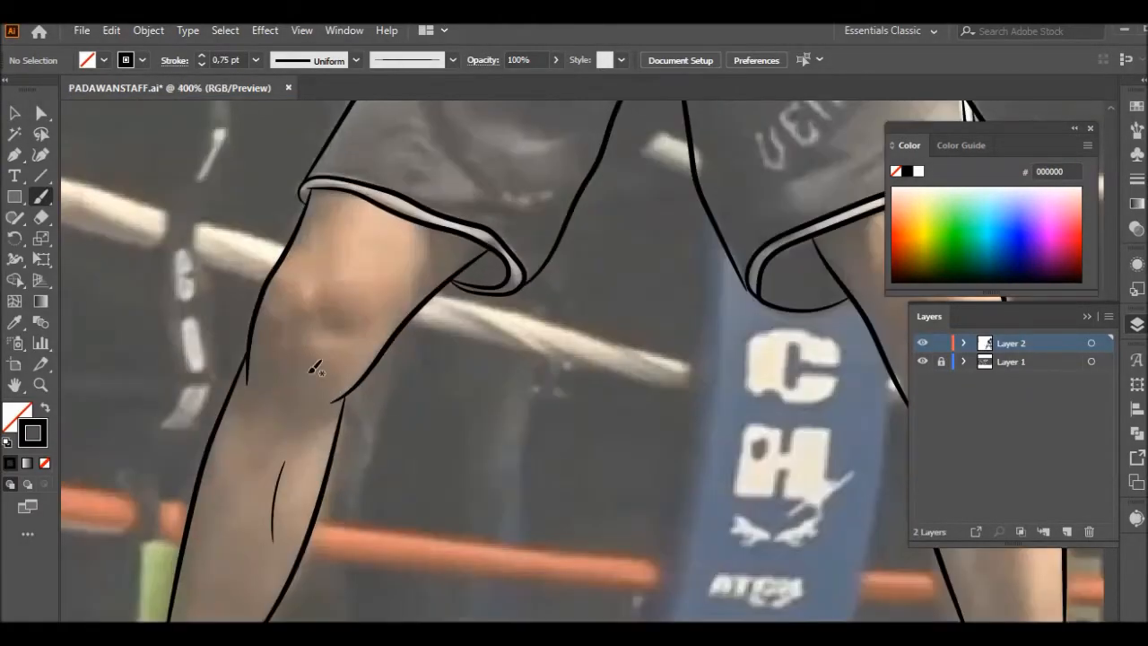
left_click_drag(325, 331, 315, 353)
scroll(643, 358, "right", 5)
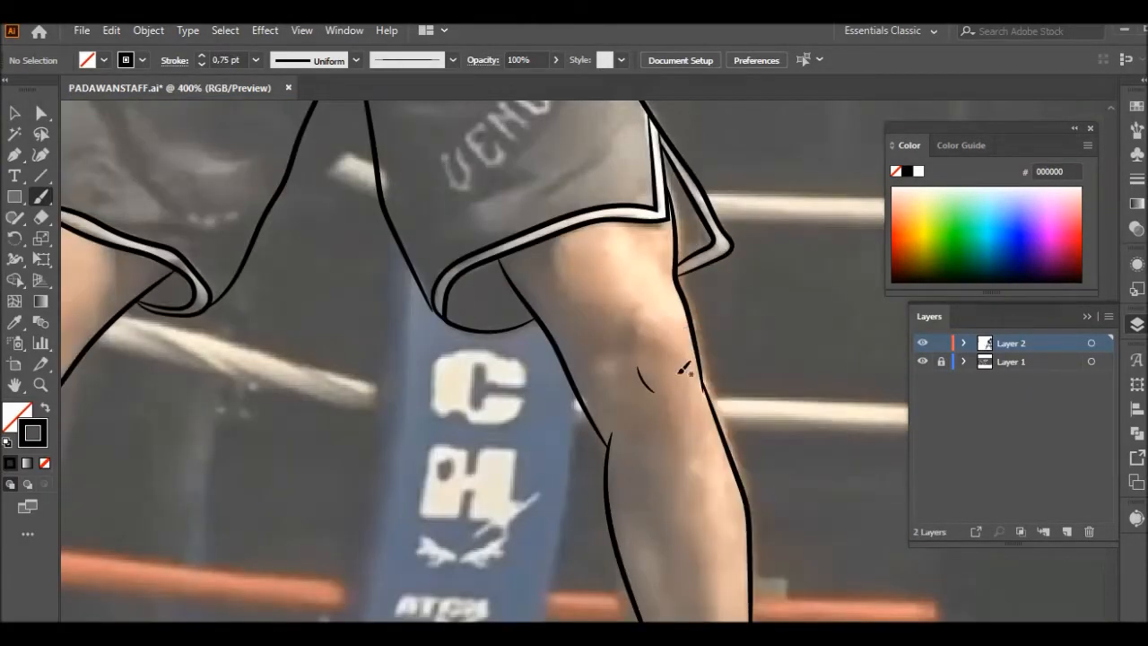
scroll(672, 350, "down", 3)
Step: Paint the lower arm's elbow mark, inner elbow crease and upper-arm muscle line with 0.75 pt strokes, undoing one attempt
scroll(538, 386, "up", 12)
left_click_drag(744, 455, 764, 450)
scroll(729, 411, "up", 2)
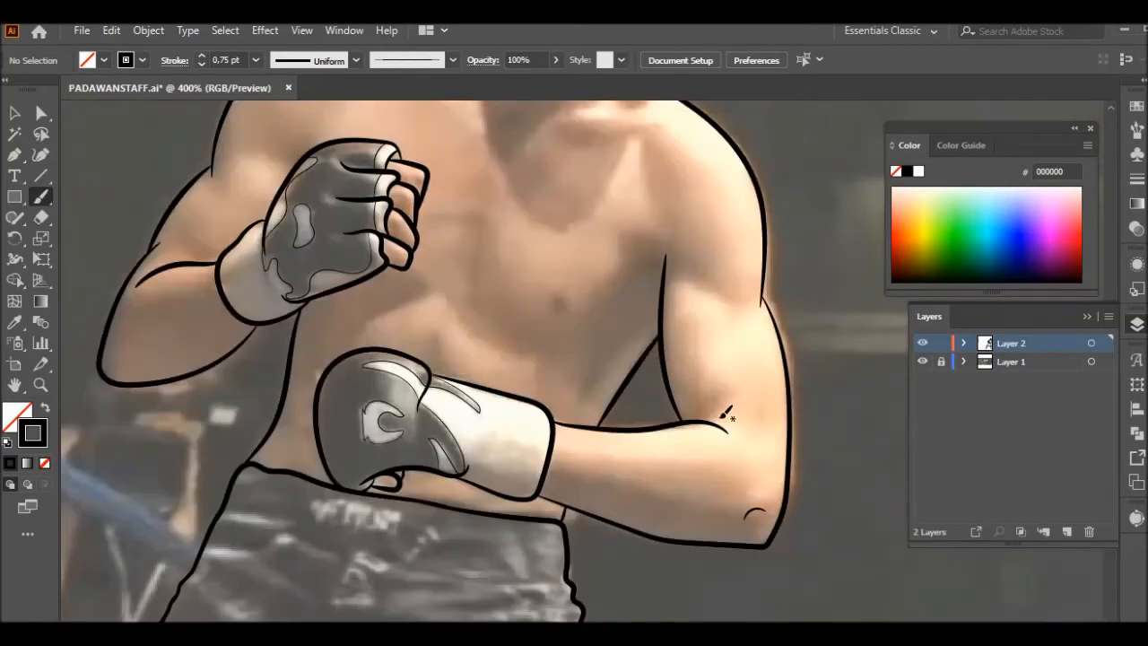
right_click(723, 242)
left_click_drag(670, 273, 708, 301)
left_click(754, 252)
scroll(759, 356, "up", 1)
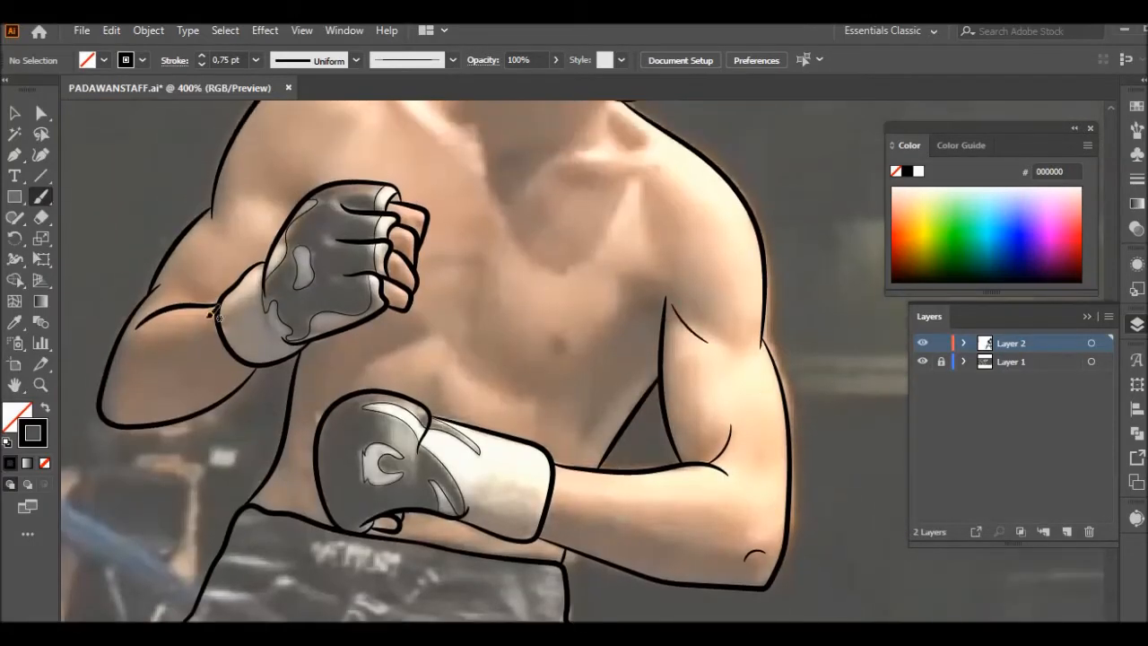
Step: Paint the raised arm's elbow and muscle marks and both collarbones with 0.75 pt strokes
left_click_drag(127, 395, 142, 410)
scroll(299, 330, "up", 2)
scroll(310, 289, "up", 3)
left_click_drag(459, 316, 411, 273)
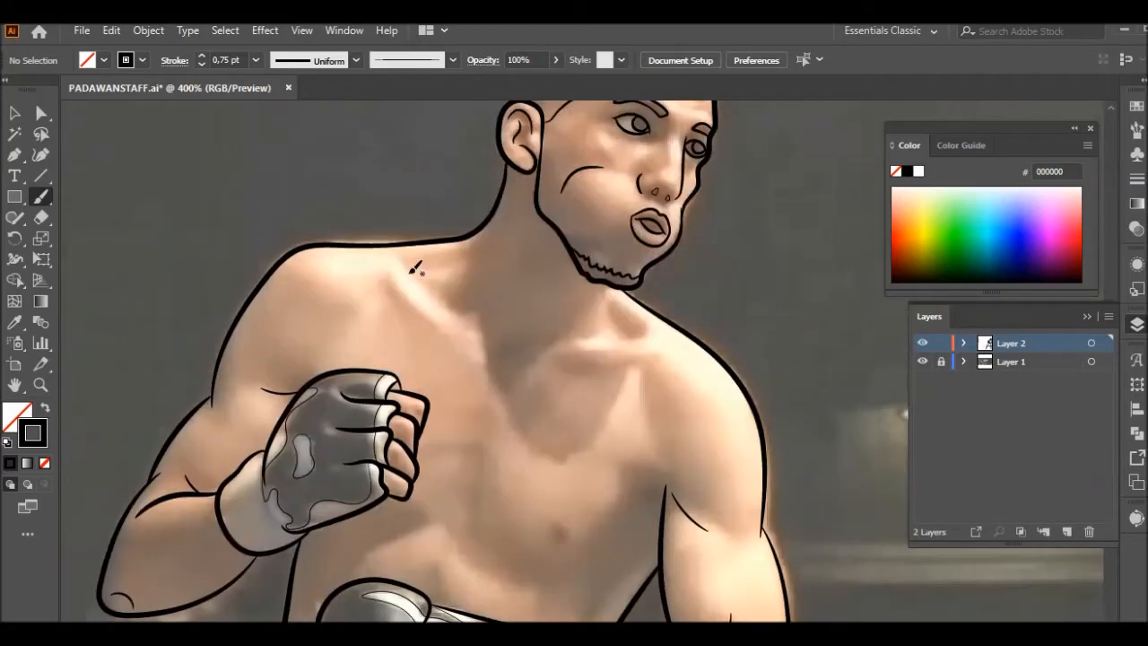
left_click_drag(578, 345, 665, 340)
Step: Paint the chest muscle contours and the short abdomen line above the lower glove with 0.75 pt strokes
scroll(538, 363, "down", 5)
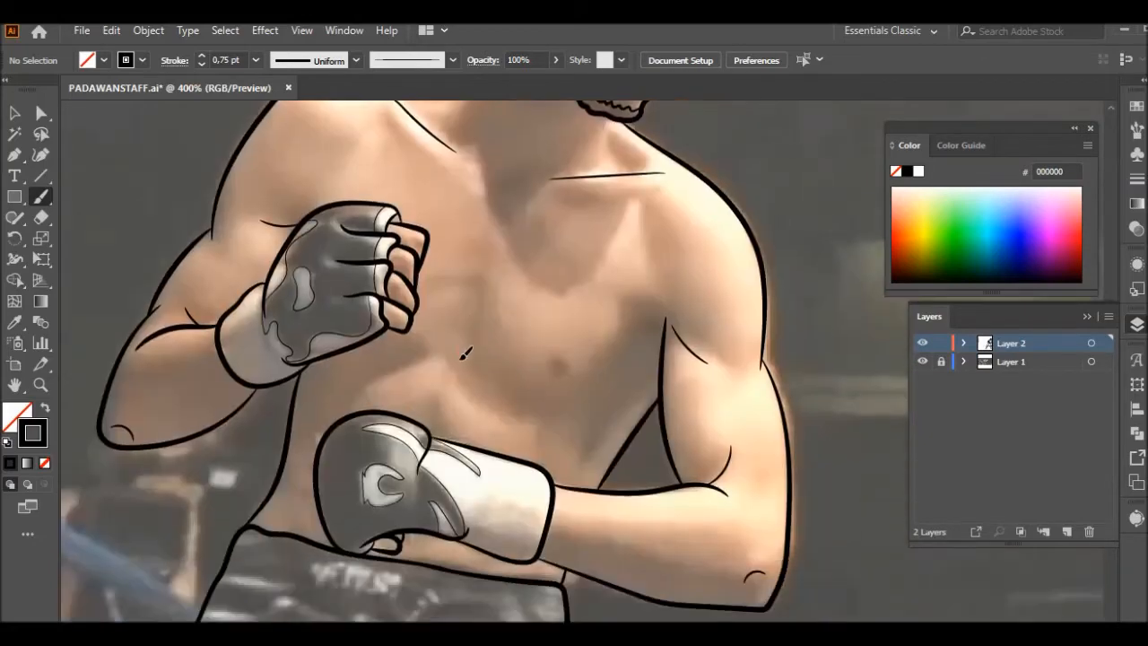
scroll(461, 419, "down", 3)
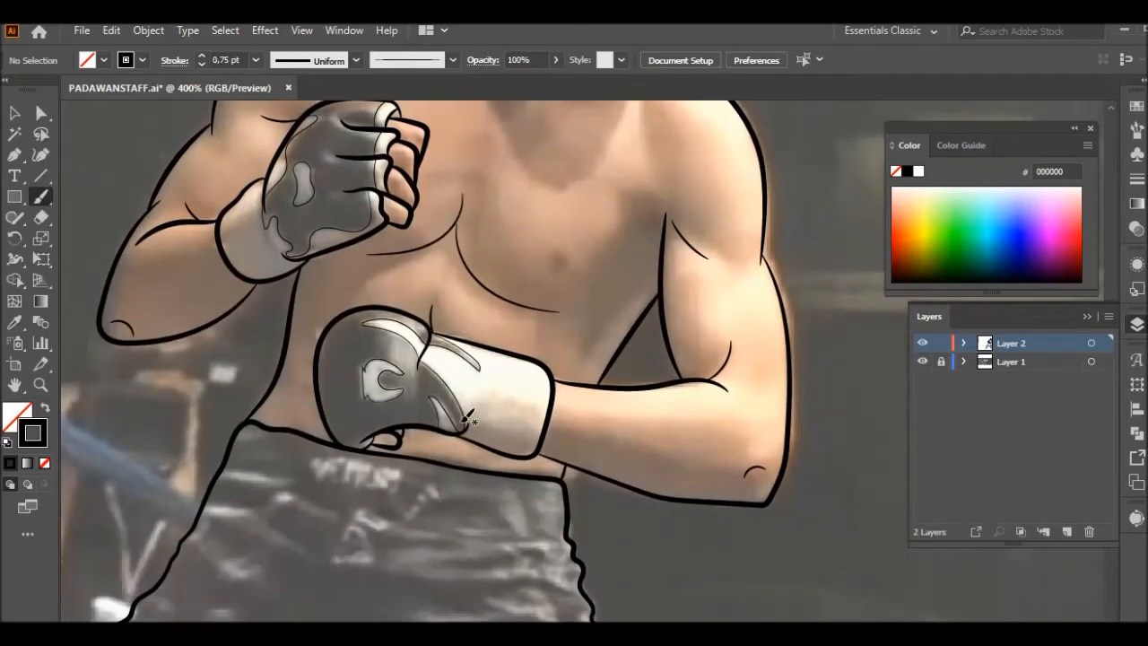
scroll(400, 320, "down", 2)
Step: Set the stroke weight to 0.25 pt and paint the forehead wrinkle, adjusting the Paintbrush tool options and undoing a failed stroke
scroll(401, 320, "up", 3)
scroll(547, 304, "up", 7)
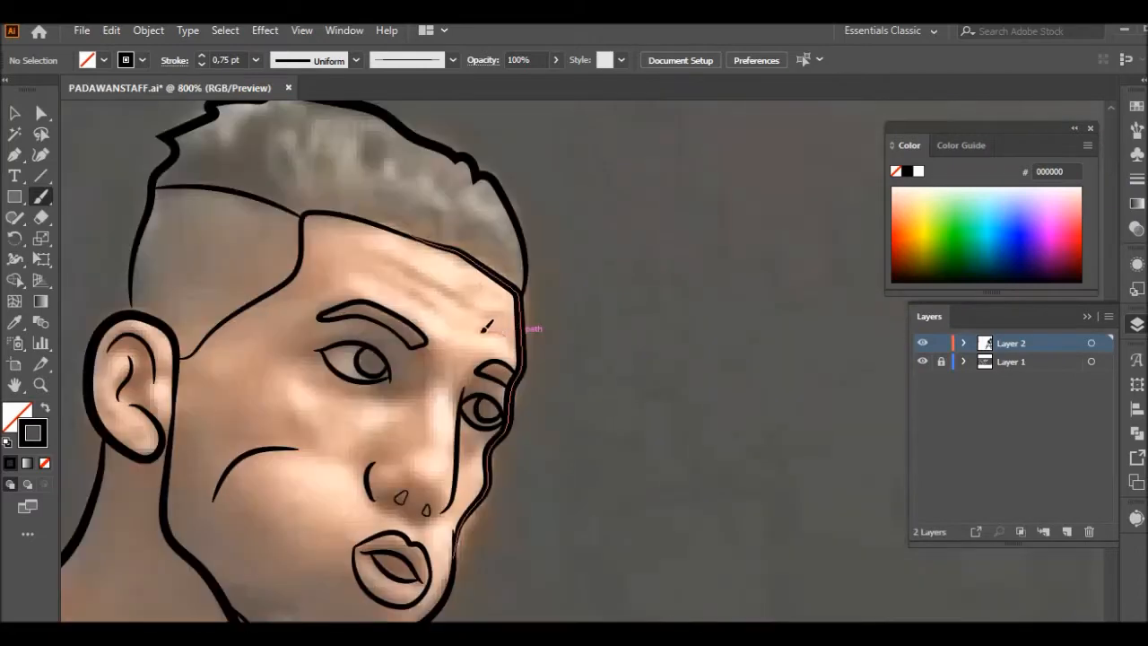
left_click(255, 60)
left_click(273, 79)
left_click_drag(495, 336, 507, 338)
double_click(41, 196)
left_click(598, 450)
right_click(556, 257)
left_click(594, 269)
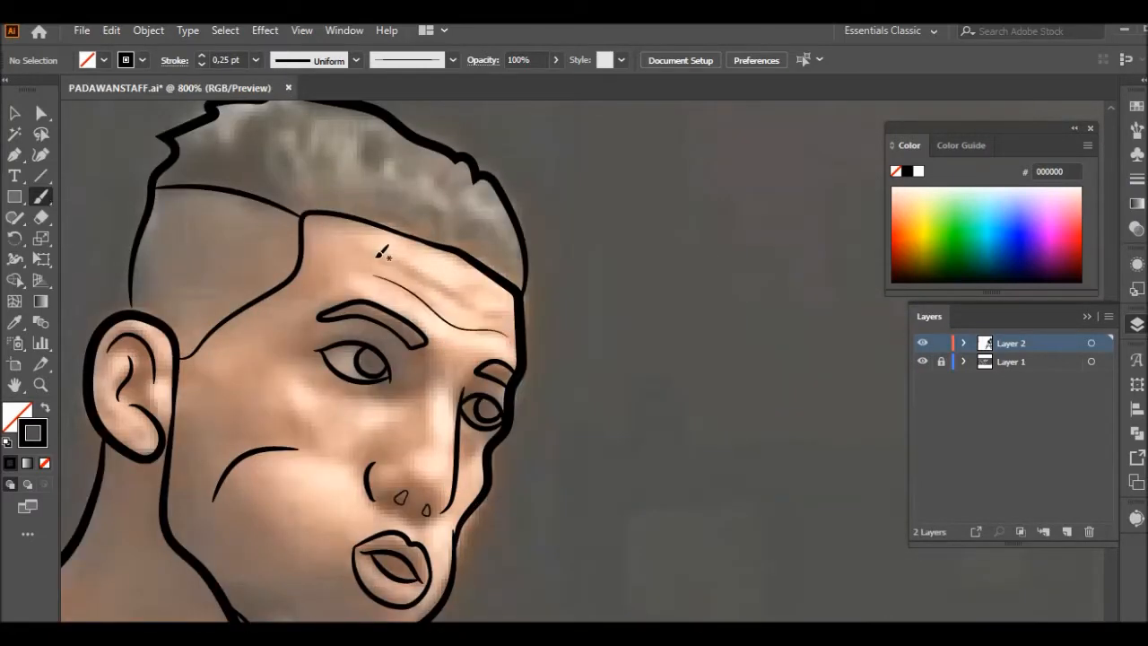
Step: Paint the fabric folds on the shorts and the nipple on the chest with 0.25 pt strokes
scroll(487, 469, "down", 3)
scroll(277, 353, "down", 2)
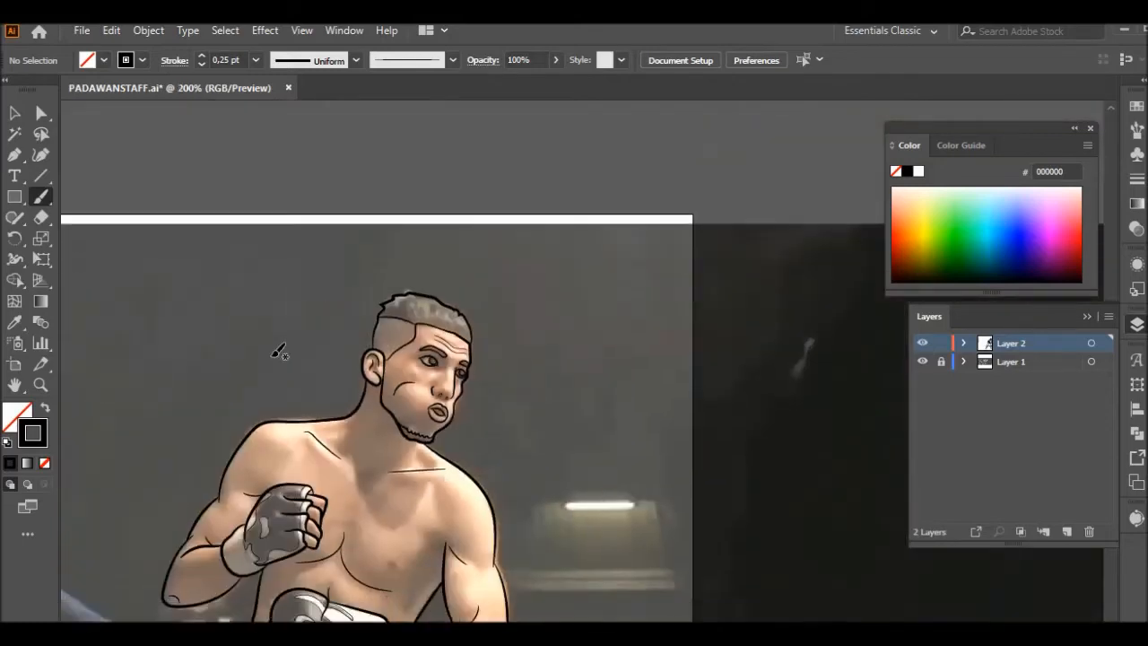
scroll(480, 404, "down", 1)
scroll(323, 403, "up", 4)
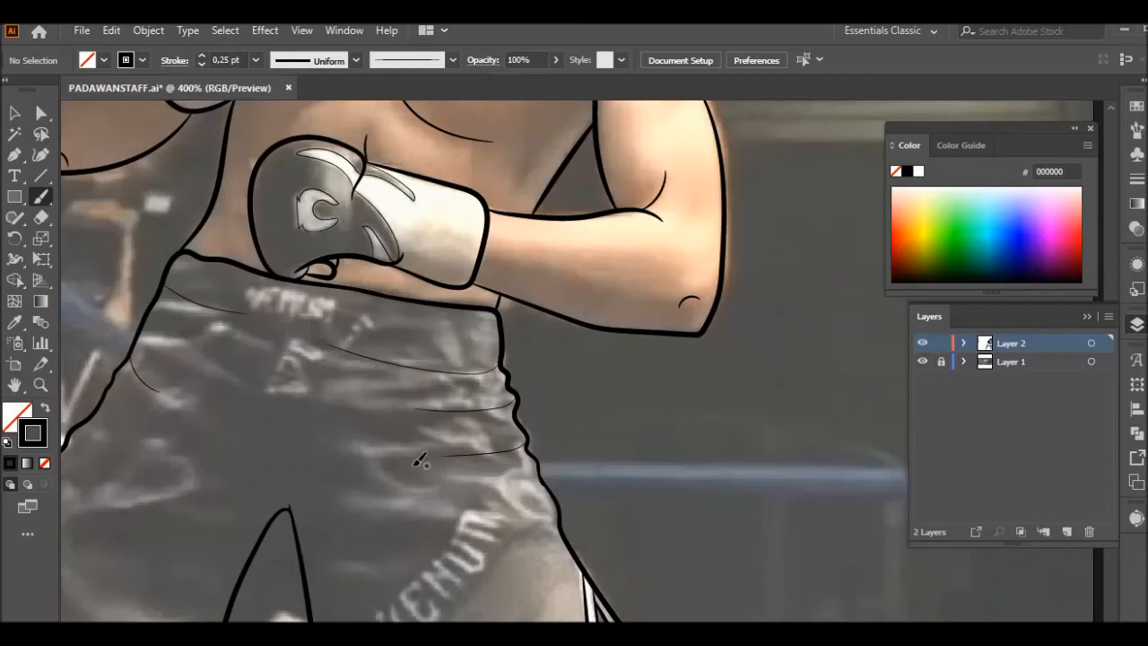
scroll(420, 460, "down", 3)
scroll(395, 386, "up", 2)
scroll(380, 325, "up", 5)
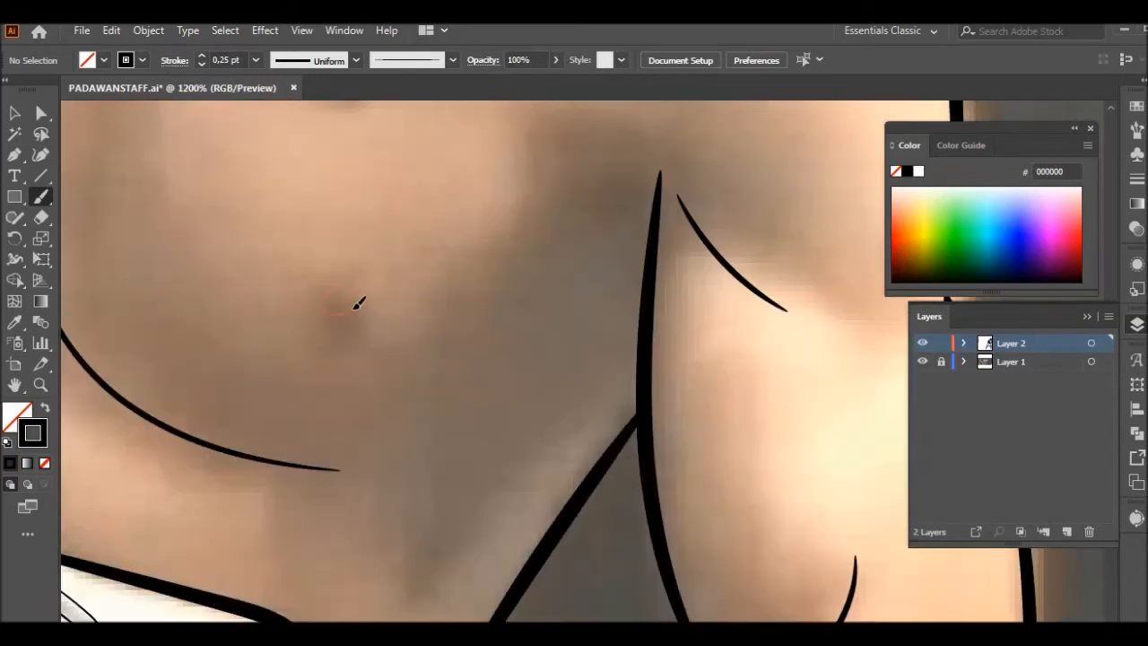
left_click_drag(356, 308, 335, 278)
Step: Duplicate Layer 2 and lock the copy
scroll(323, 267, "down", 6)
scroll(512, 333, "right", 1)
scroll(512, 333, "up", 1)
left_click_drag(1012, 346, 1066, 532)
left_click(941, 343)
Step: Unlock Layer 1, raise the photo to full opacity and lock the layer again
left_click(940, 379)
key("v")
left_click(538, 305)
left_click(703, 60)
left_click_drag(679, 82, 700, 81)
left_click(941, 379)
Step: Expand the appearance of all line art on Layer 2 and make it a Live Paint group, filling the shorts with black
left_click(1011, 361)
scroll(515, 260, "down", 2)
scroll(507, 286, "down", 1)
left_click_drag(243, 139, 514, 505)
scroll(482, 214, "up", 1)
left_click(148, 31)
left_click(251, 252)
left_click_drag(15, 281, 107, 301)
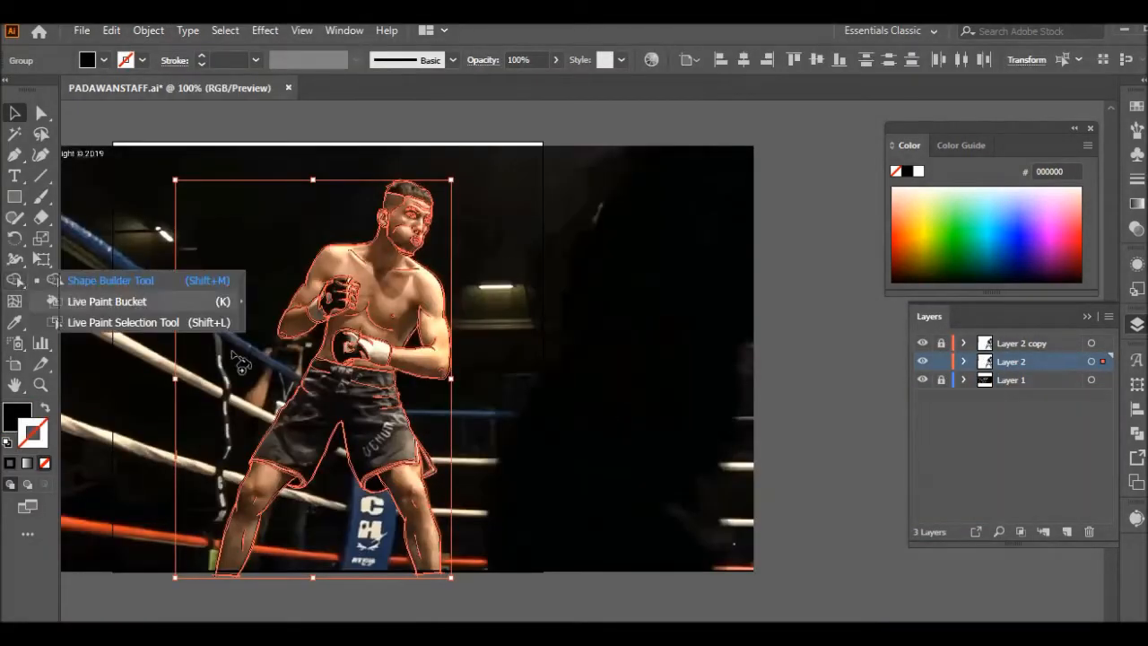
left_click(336, 414)
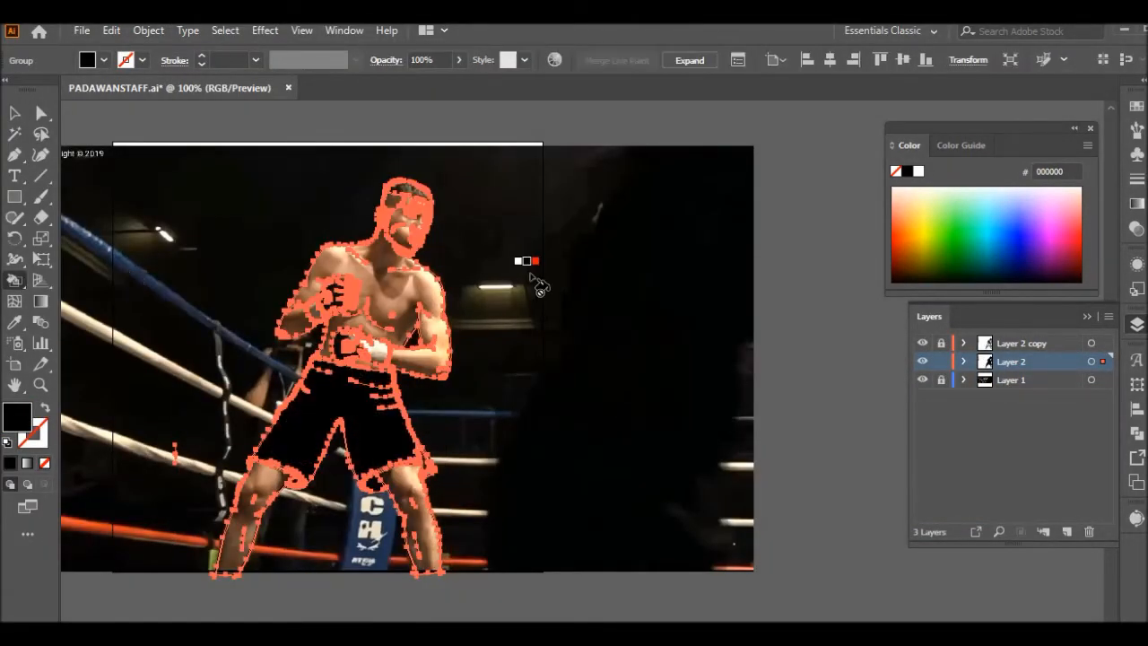
left_click(14, 113)
double_click(24, 419)
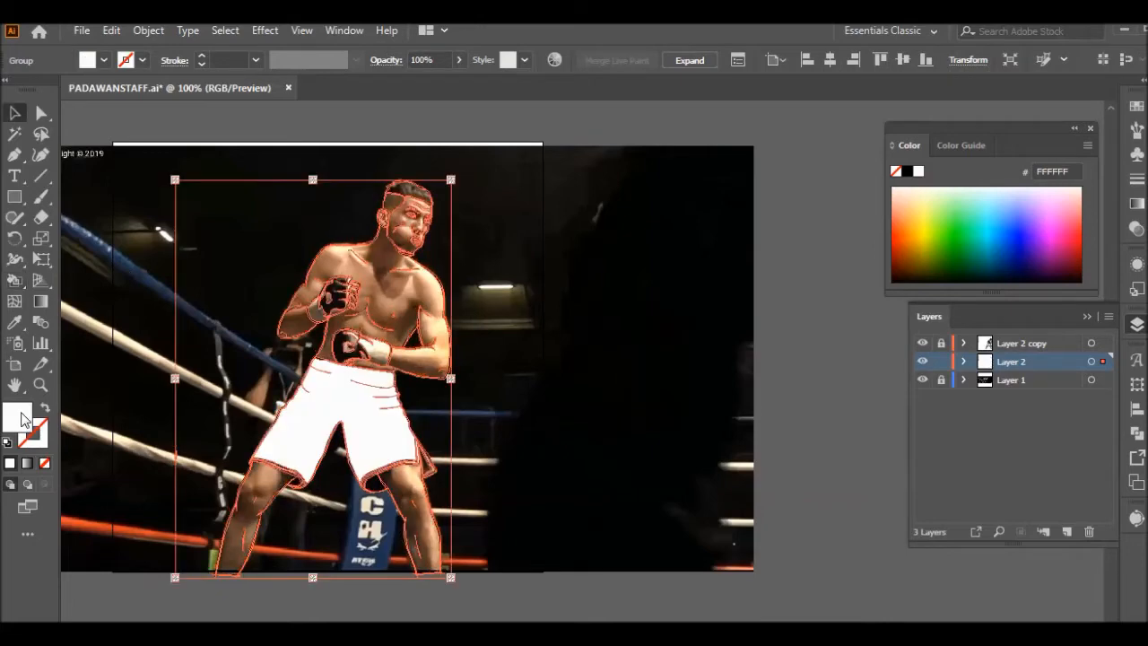
right_click(485, 218)
left_click(519, 234)
Step: Deselect the artwork, choose a white fill and paint the whites of the eyes with the Live Paint Bucket
left_click(807, 215)
left_click(918, 172)
left_click(14, 281)
scroll(444, 358, "up", 5)
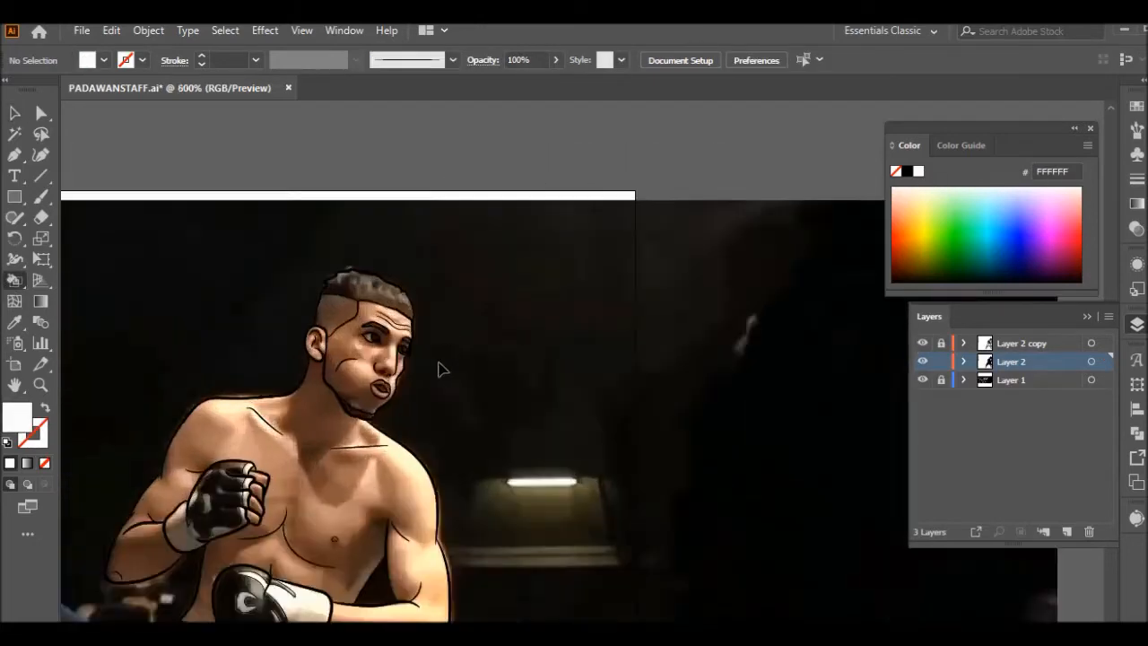
scroll(438, 362, "up", 3)
left_click(317, 346)
left_click(177, 300)
Step: Fill the boxer's hair and shorts with near-black Live Paint colours, using #141414 and #0C0C0C
scroll(444, 323, "down", 3)
double_click(24, 417)
type("141414")
left_click(1081, 227)
scroll(388, 251, "up", 1)
left_click(401, 356)
scroll(492, 429, "down", 3)
double_click(19, 420)
type("0C0C0C")
left_click(1082, 227)
left_click(379, 453)
scroll(285, 307, "up", 3)
left_click(397, 359)
scroll(386, 323, "up", 2)
scroll(377, 289, "down", 3)
scroll(155, 519, "up", 3)
Step: Darken the fill colour to black and paint the inside areas of the shorts' leg openings
double_click(20, 419)
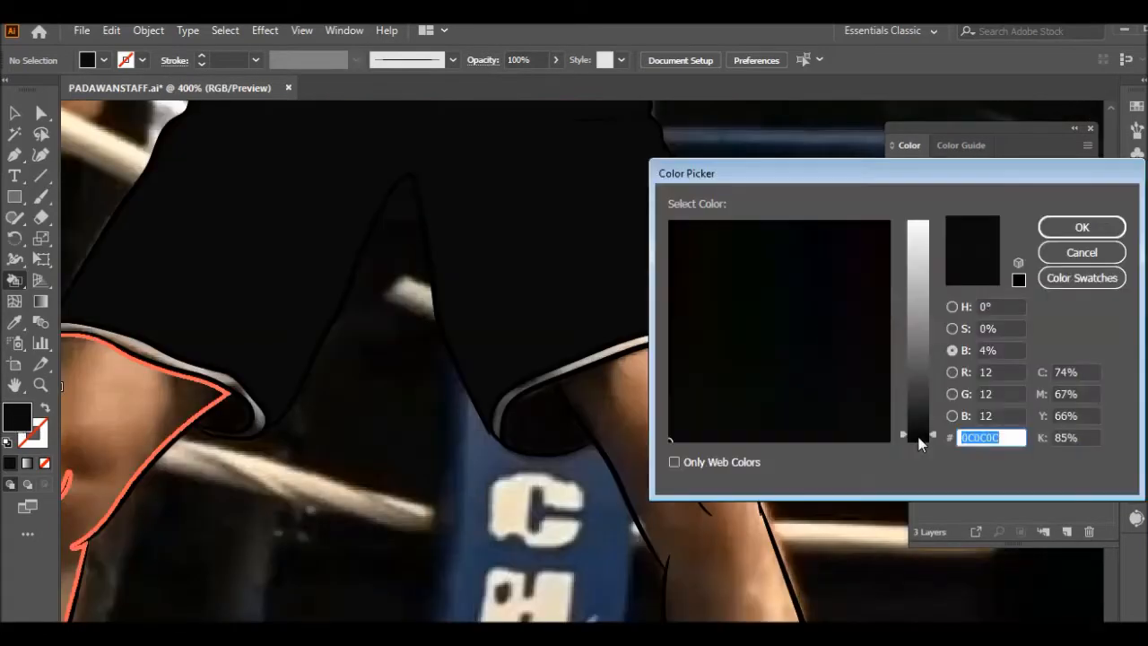
left_click(918, 442)
left_click(1081, 227)
left_click(542, 423)
left_click(738, 351)
Step: Choose an off-white fill colour and paint the trim along the shorts' hems
left_click(921, 171)
double_click(20, 420)
left_click(919, 227)
left_click(1081, 226)
left_click(238, 381)
left_click(627, 349)
left_click(761, 381)
Step: Fill the wrist wraps and light markings of both gloves with the off-white colour
scroll(414, 464, "down", 3)
scroll(461, 280, "up", 3)
left_click(502, 475)
left_click(386, 477)
left_click(458, 511)
scroll(235, 280, "up", 2)
left_click(263, 376)
left_click(313, 323)
left_click(289, 305)
left_click(355, 373)
scroll(401, 315, "down", 2)
scroll(113, 170, "up", 2)
Step: Sample the skin tone #DAA27D from the photo and fill the torso, arms and fingers with Live Paint
key("i")
left_click(218, 350)
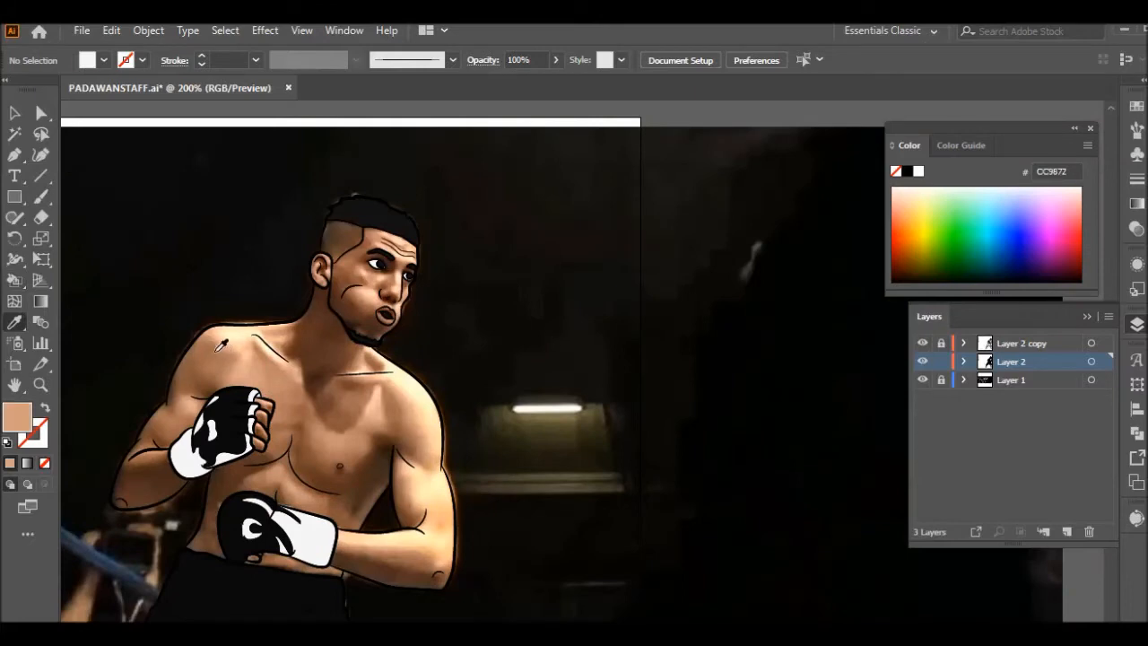
left_click(420, 417)
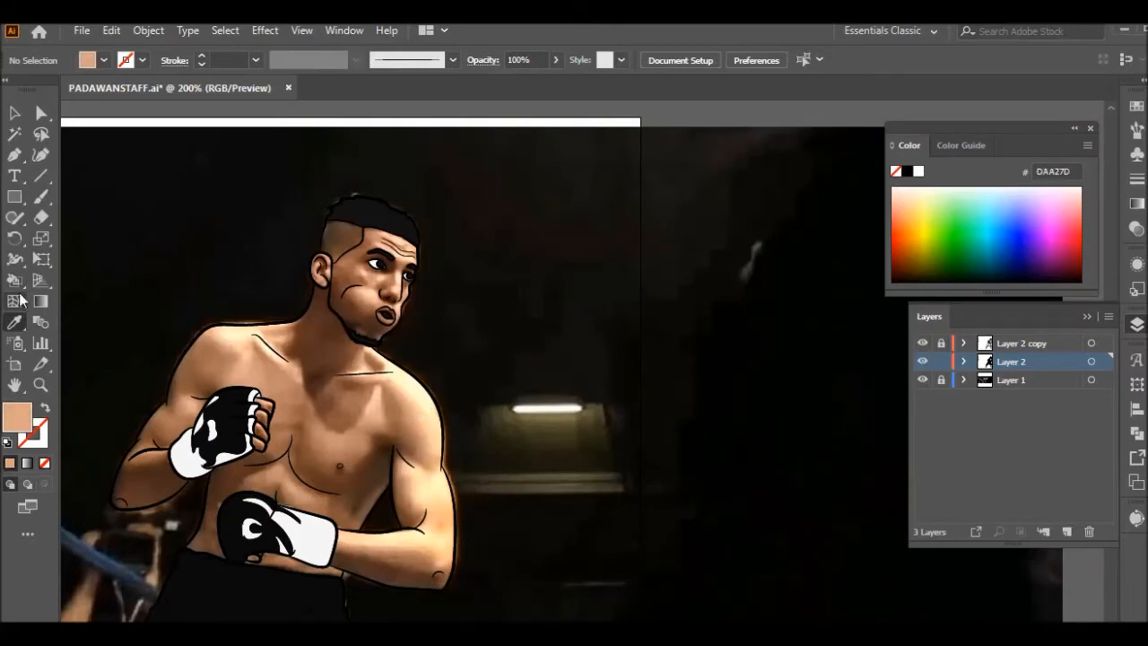
left_click(15, 281)
left_click(372, 395)
left_click(153, 480)
scroll(287, 549, "up", 2)
left_click(314, 541)
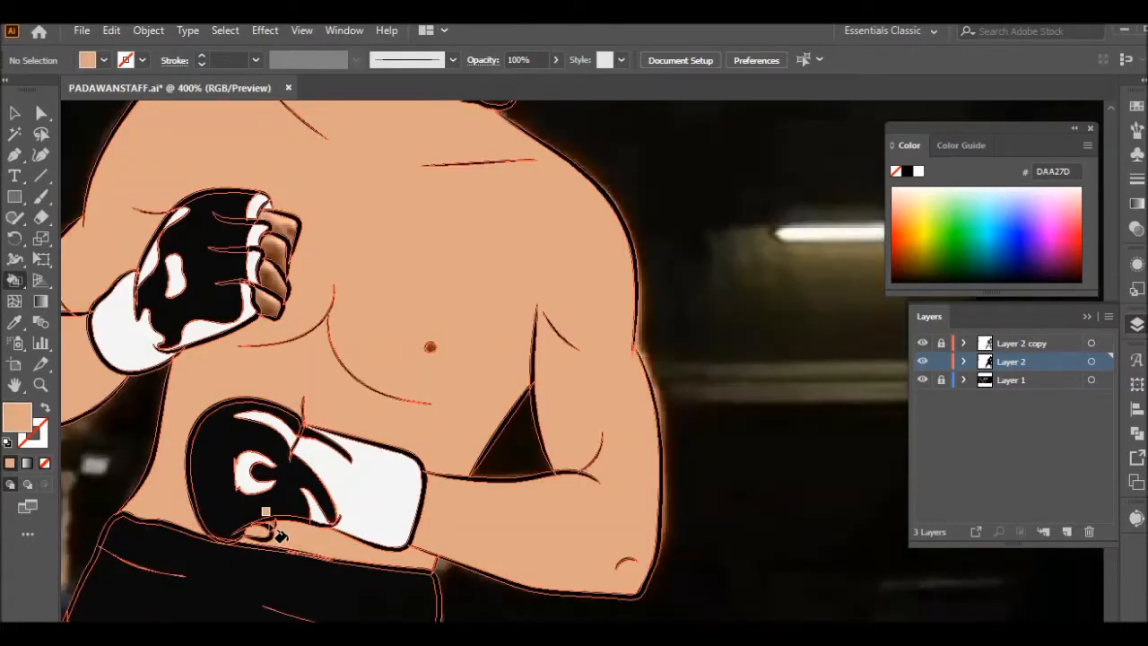
scroll(280, 536, "down", 2)
scroll(371, 410, "up", 2)
scroll(180, 363, "down", 1)
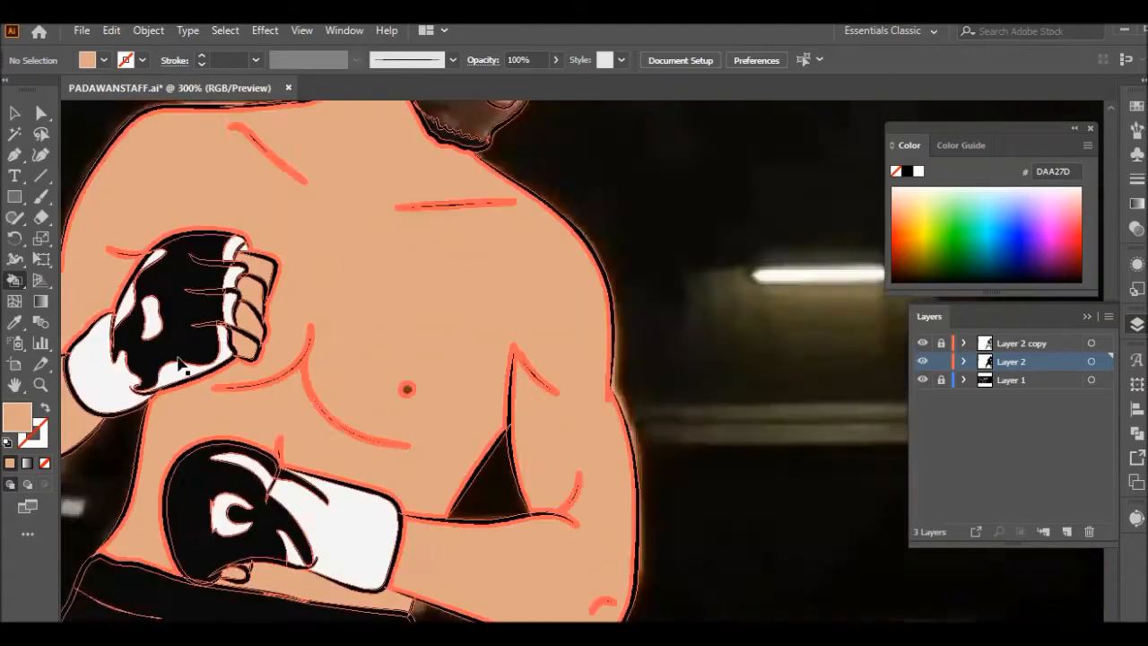
Step: Fill the mouth opening and nostrils with dark brown #360900 and the lips with a colour sampled from the photo
scroll(179, 363, "up", 3)
left_click(907, 271)
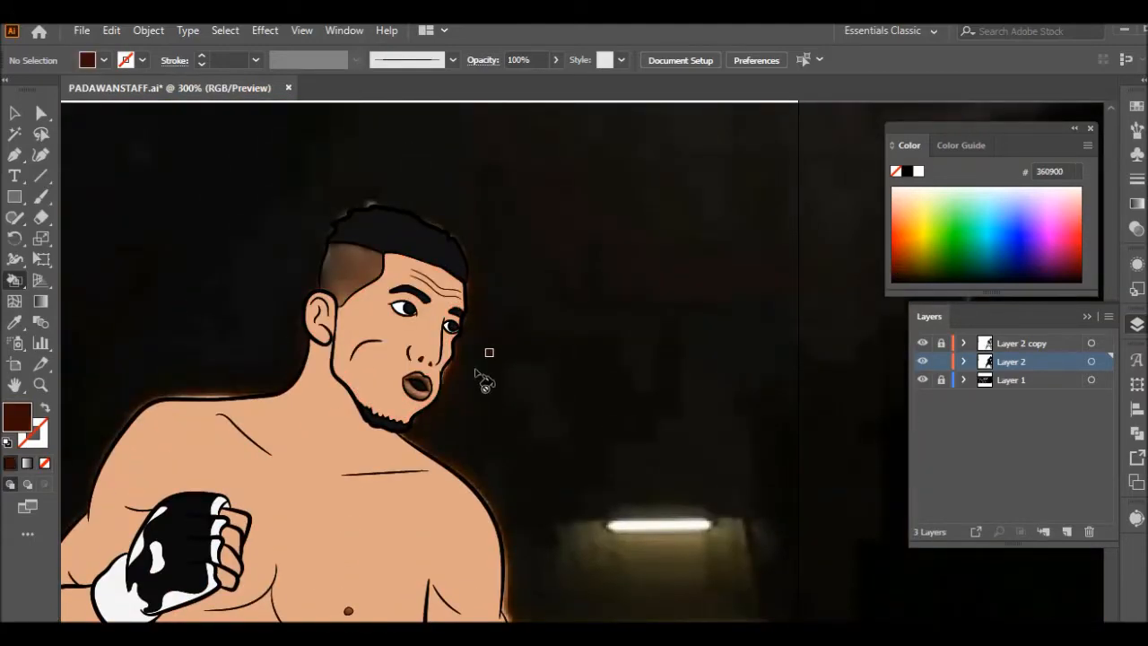
scroll(498, 405, "up", 3)
left_click(14, 322)
left_click(240, 368)
left_click(13, 281)
left_click(244, 366)
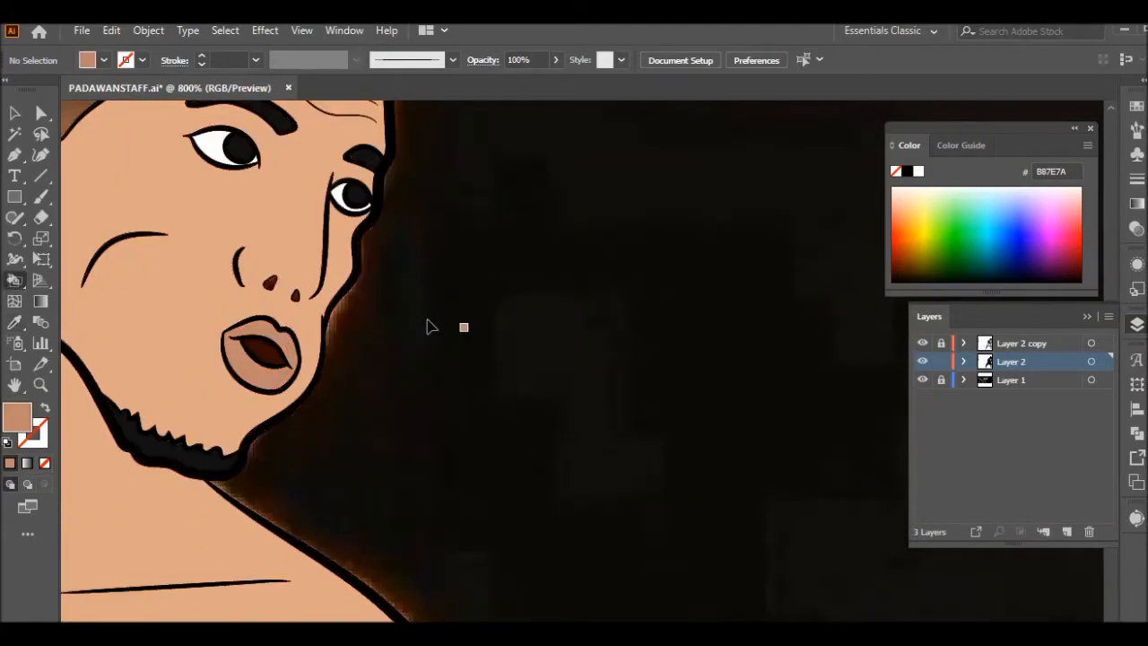
scroll(422, 325, "down", 2)
scroll(421, 326, "up", 1)
Step: Try filling the shaved side of the hair with dark grey #3A3A3A
left_click(907, 171)
scroll(440, 421, "down", 1)
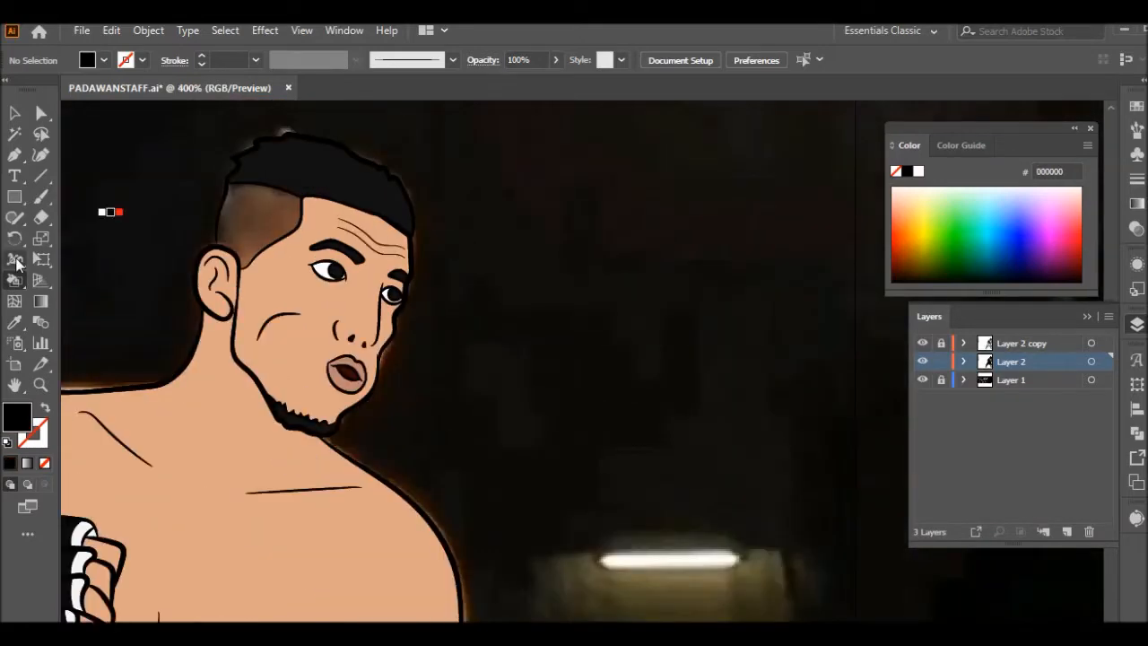
double_click(16, 415)
left_click(1078, 225)
left_click(264, 217)
right_click(124, 205)
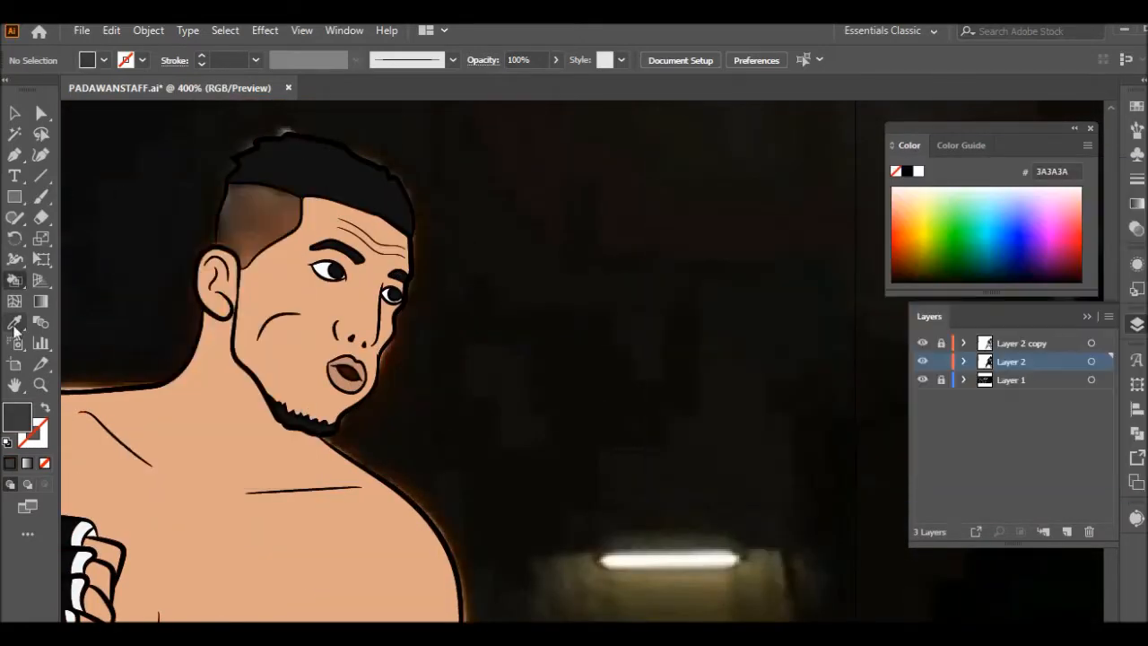
Step: Sample the brown of the shaved hair side from the photo, darken it, and fill that area with Live Paint
left_click(224, 218)
left_click(14, 322)
double_click(17, 416)
left_click(918, 303)
left_click(1067, 230)
left_click(14, 280)
left_click(252, 214)
double_click(17, 416)
left_click(919, 377)
left_click(1056, 230)
left_click(258, 217)
Step: Sample the skin tone #DAA27D from the painted figure and fill both legs with it
scroll(226, 229, "down", 4)
scroll(380, 298, "down", 2)
left_click(14, 322)
left_click(228, 226)
left_click(14, 281)
left_click(95, 459)
left_click(251, 441)
scroll(327, 307, "up", 1)
double_click(18, 417)
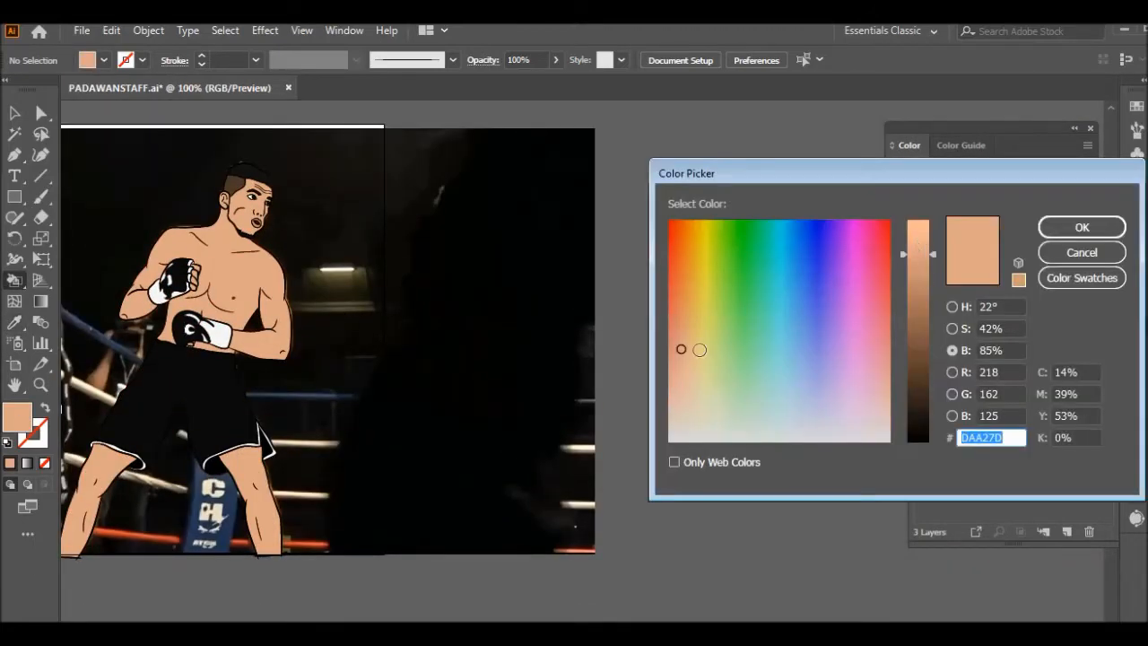
left_click(671, 316)
left_click(1082, 252)
Step: Sample brown #7E543B from the nipple in the photo and fill the nipple shape with it
scroll(235, 305, "up", 9)
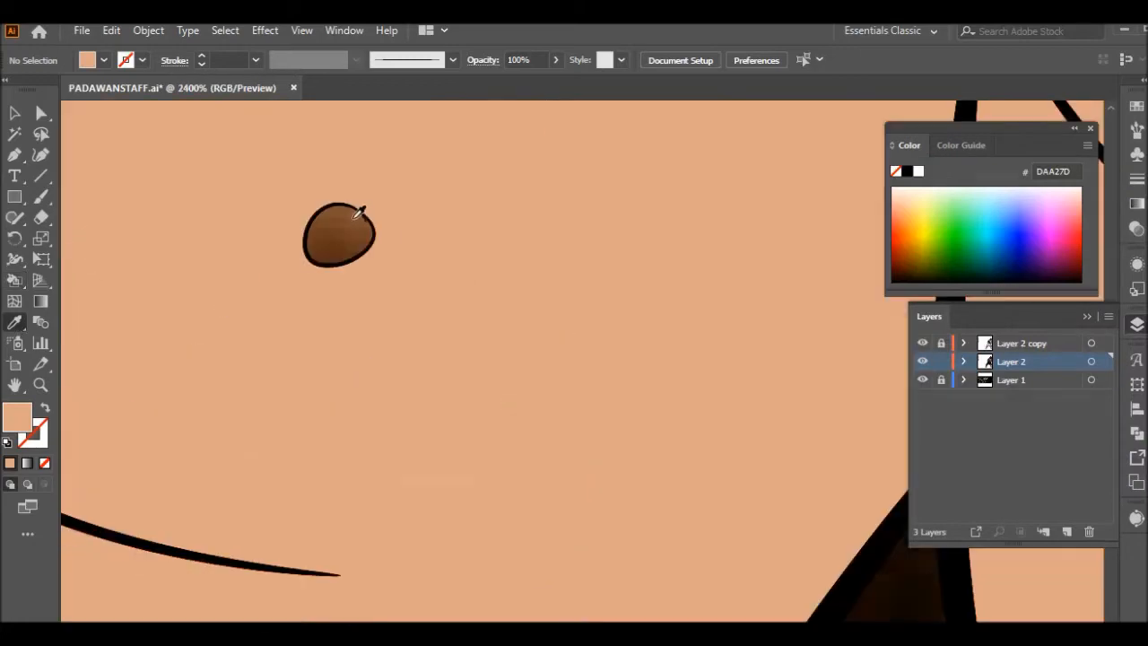
left_click(357, 215)
scroll(326, 239, "down", 9)
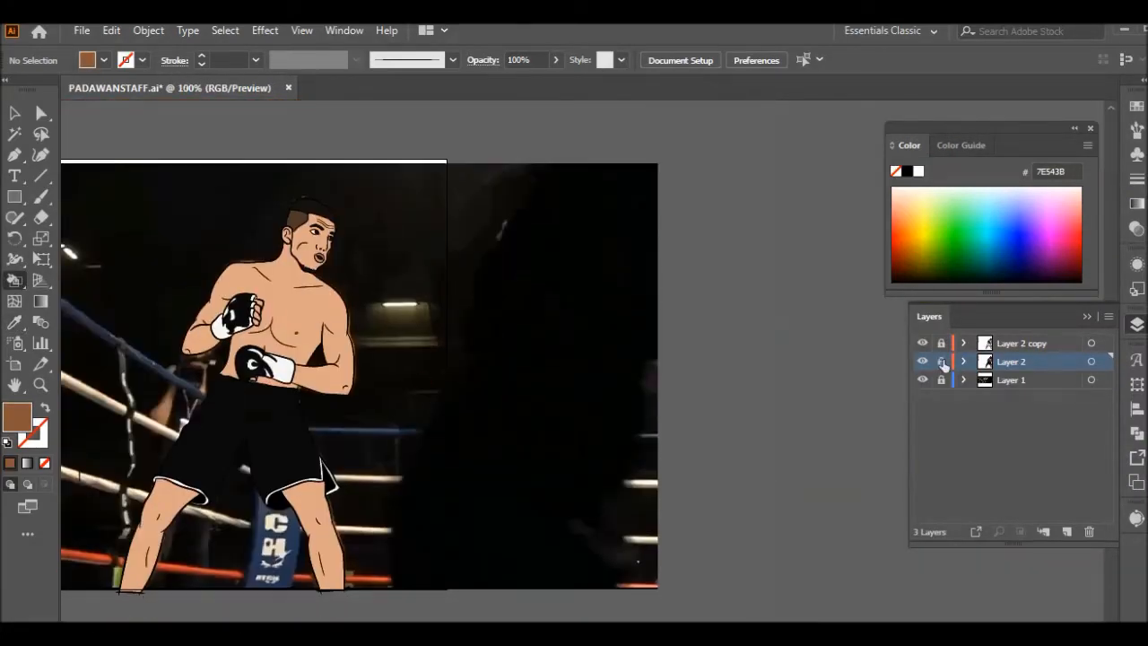
Step: Lock and hide Layer 2, add a new layer above it, and pencil the shadow edge down the leg below the slit hem
left_click(942, 363)
left_click(1067, 533)
left_click_drag(370, 607, 357, 573)
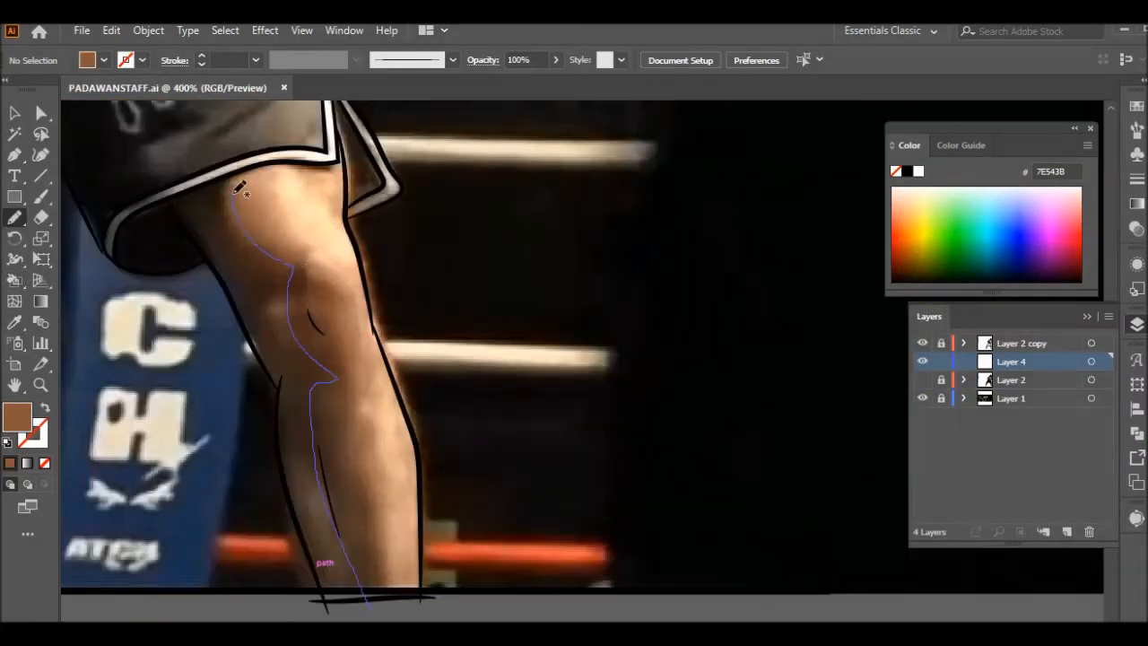
left_click_drag(235, 192, 281, 165)
scroll(384, 242, "up", 2)
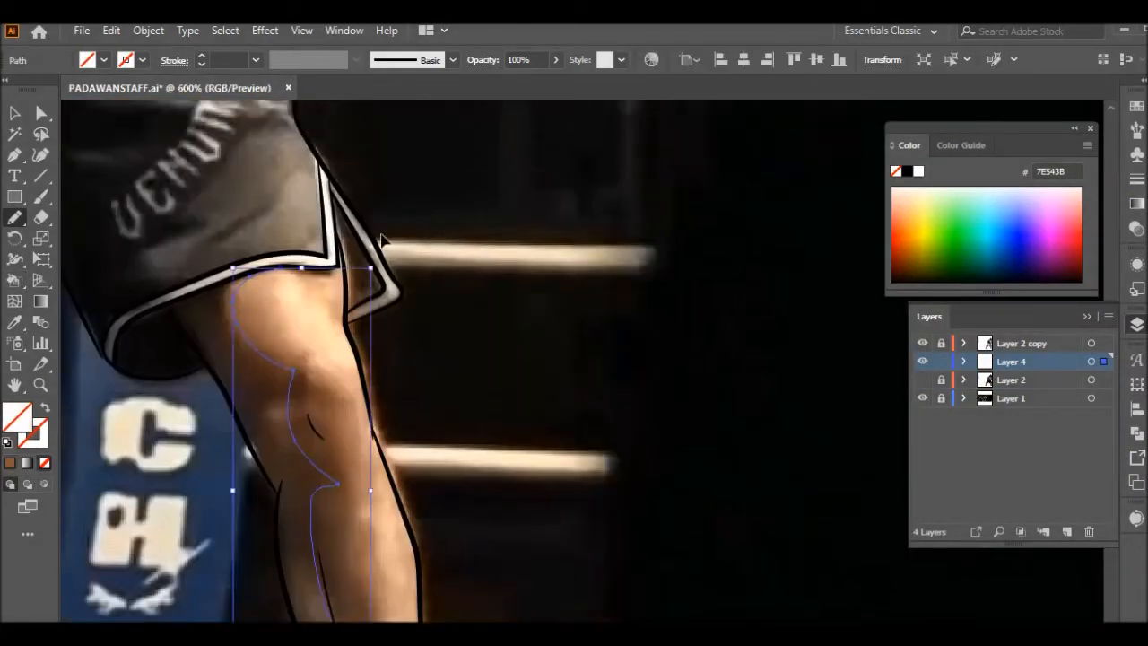
scroll(384, 242, "up", 1)
double_click(19, 219)
left_click(618, 493)
Step: Extend that leg's shadow outline with the Pen tool, following the inner contour of the shin and knee upwards
scroll(169, 386, "down", 6)
key("p")
left_click(361, 443)
left_click(291, 428)
left_click(240, 283)
left_click(239, 283)
scroll(235, 281, "up", 3)
left_click_drag(226, 313, 243, 252)
left_click(226, 313)
left_click(199, 269)
scroll(197, 269, "up", 2)
left_click(157, 315)
left_click_drag(159, 316, 297, 491)
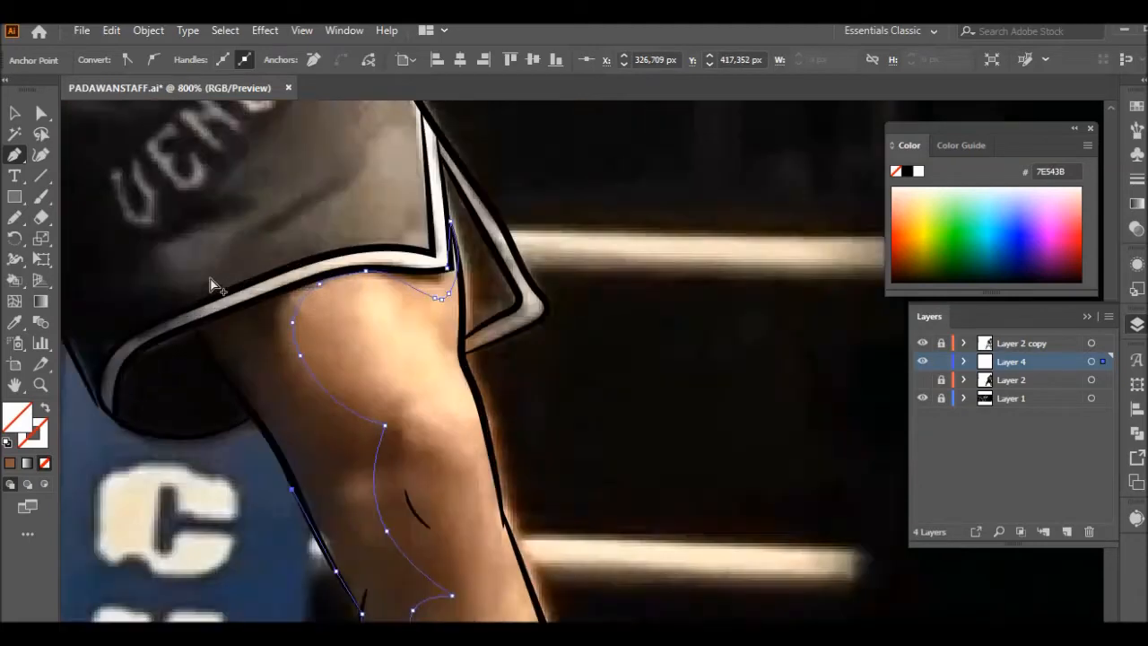
scroll(213, 283, "up", 1)
Step: Complete the leg's shadow outline along the inner thigh and the shorts' hem with the Pen tool
left_click(294, 496)
left_click(216, 390)
left_click(191, 342)
left_click_drag(495, 270, 616, 299)
left_click(495, 270)
left_click(525, 264)
scroll(512, 354, "down", 3)
scroll(125, 551, "down", 1)
Step: Pencil two closed shadow shapes on the other leg, one at each side of the thigh under the hem
left_click(14, 218)
scroll(177, 363, "up", 3)
left_click_drag(374, 408, 410, 333)
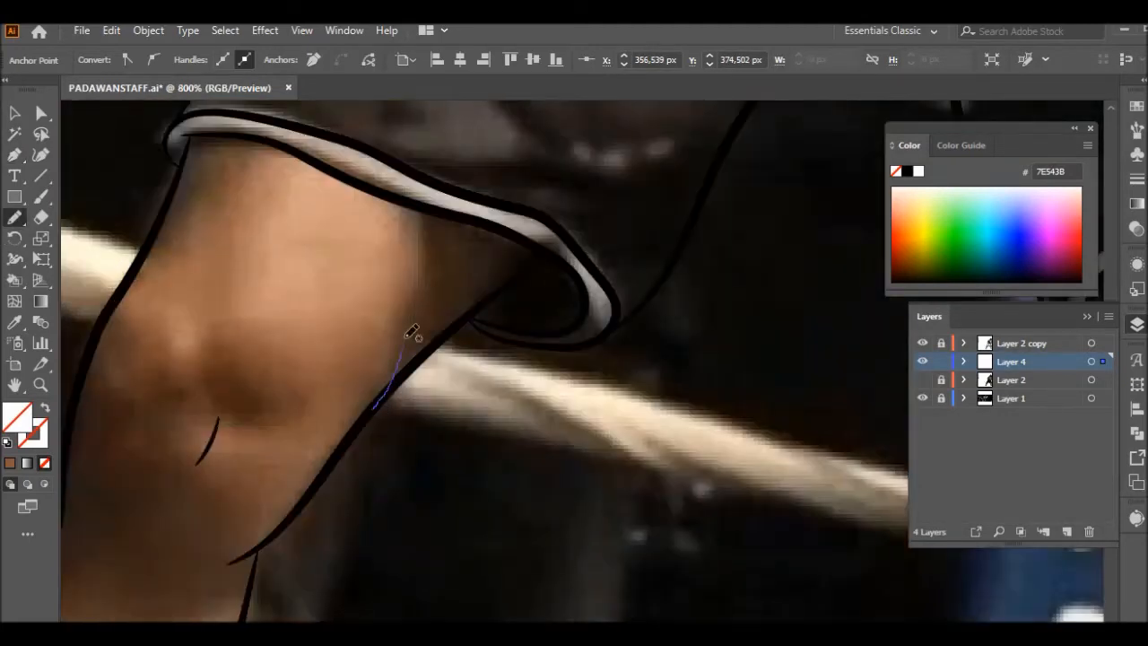
left_click_drag(498, 296, 375, 405)
scroll(202, 272, "up", 3)
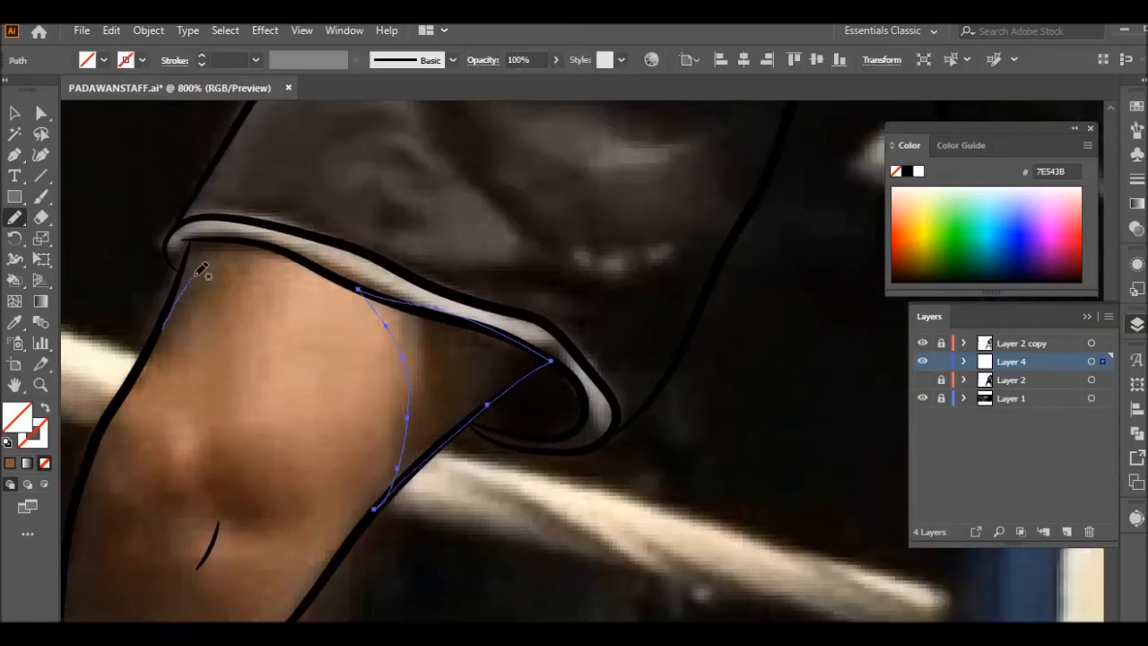
left_click_drag(177, 283, 163, 333)
Step: Pencil the shadow outline around that leg's knee and down its shin to the bottom edge
scroll(362, 362, "down", 3)
scroll(296, 332, "down", 2)
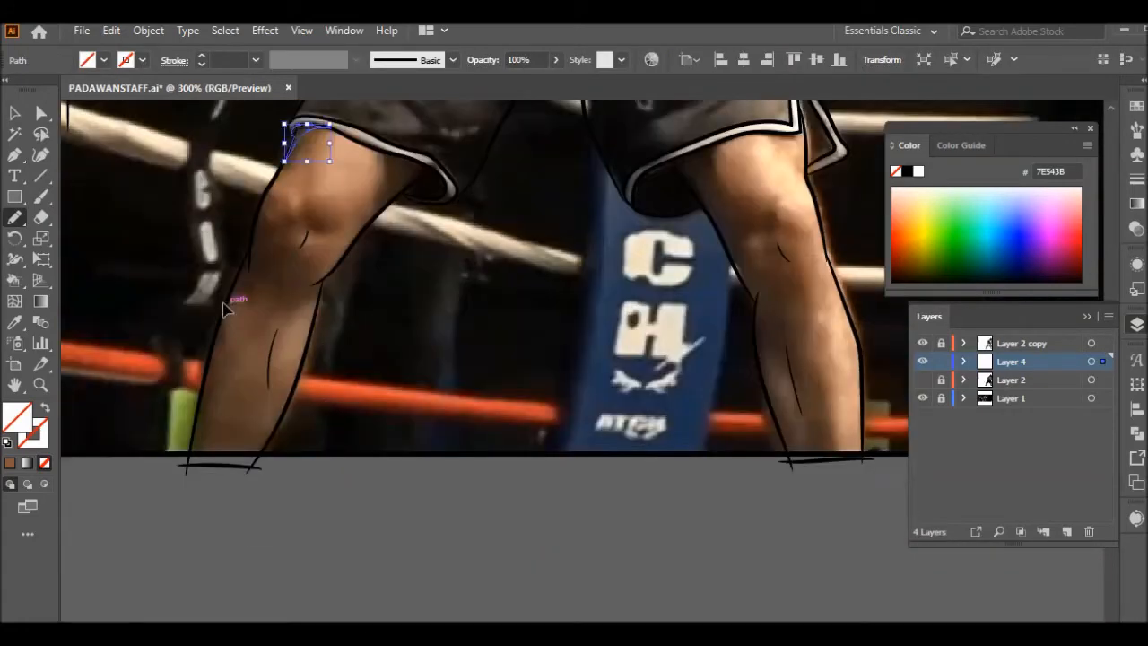
scroll(228, 305, "up", 1)
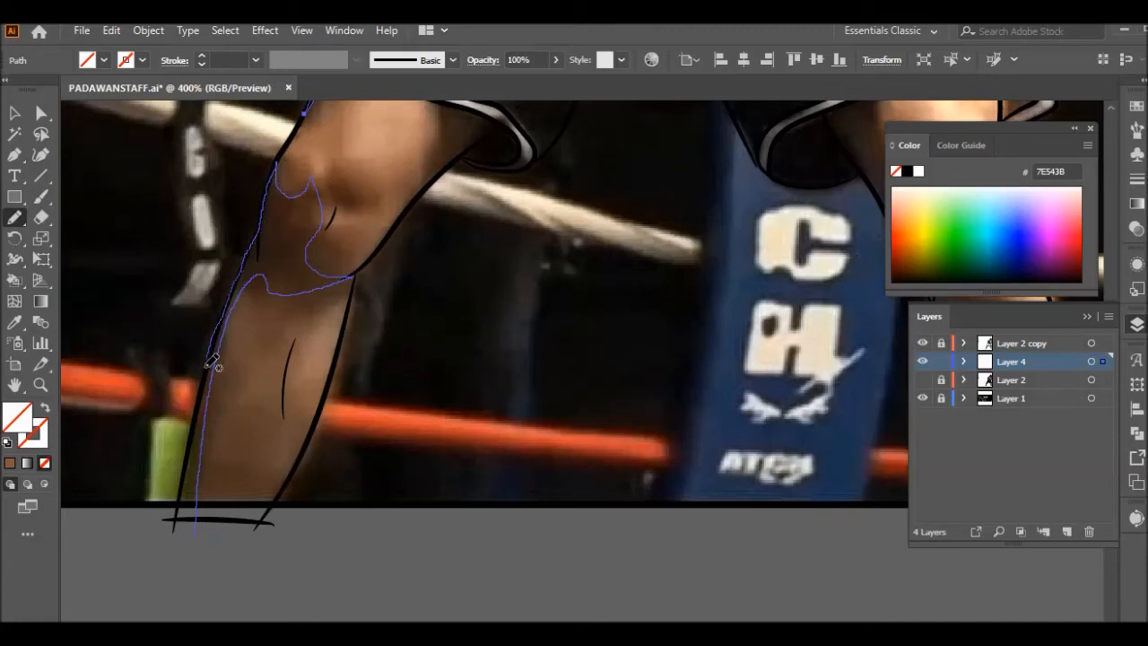
scroll(295, 320, "down", 4)
Step: Pencil a jagged fold-shadow outline across the front of the shorts, following the fabric creases
scroll(497, 499, "up", 4)
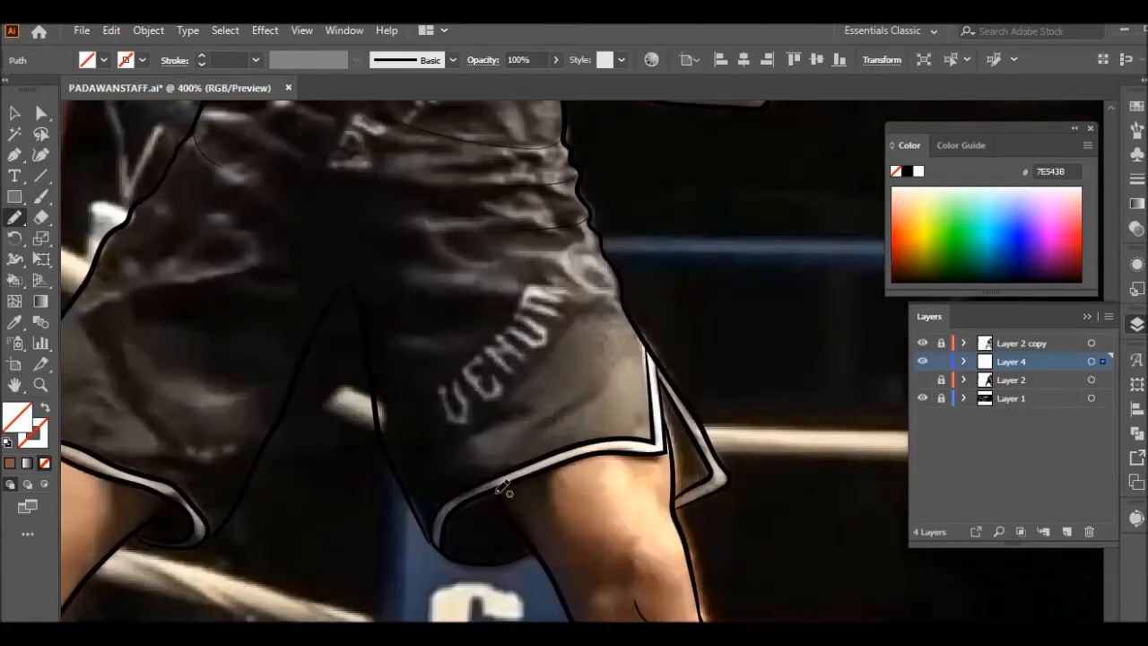
scroll(431, 385, "up", 3)
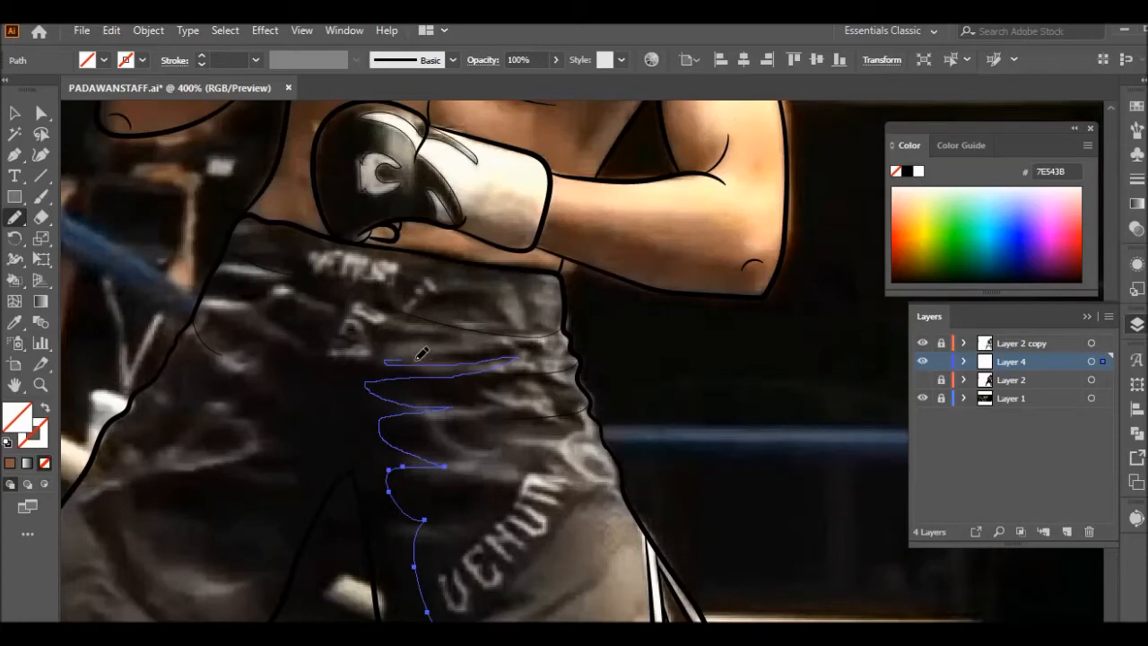
left_click_drag(263, 499, 371, 363)
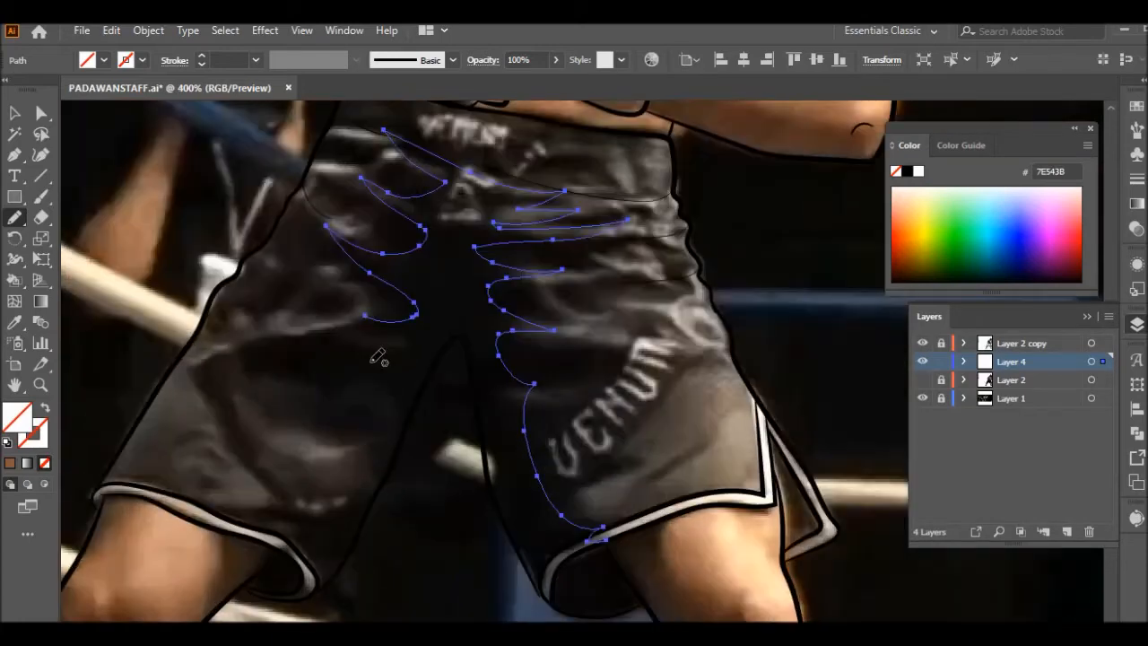
Step: Continue the shorts' shadow outline around the first leg opening and up the inner leg edge with the Pen tool
scroll(297, 588, "up", 4)
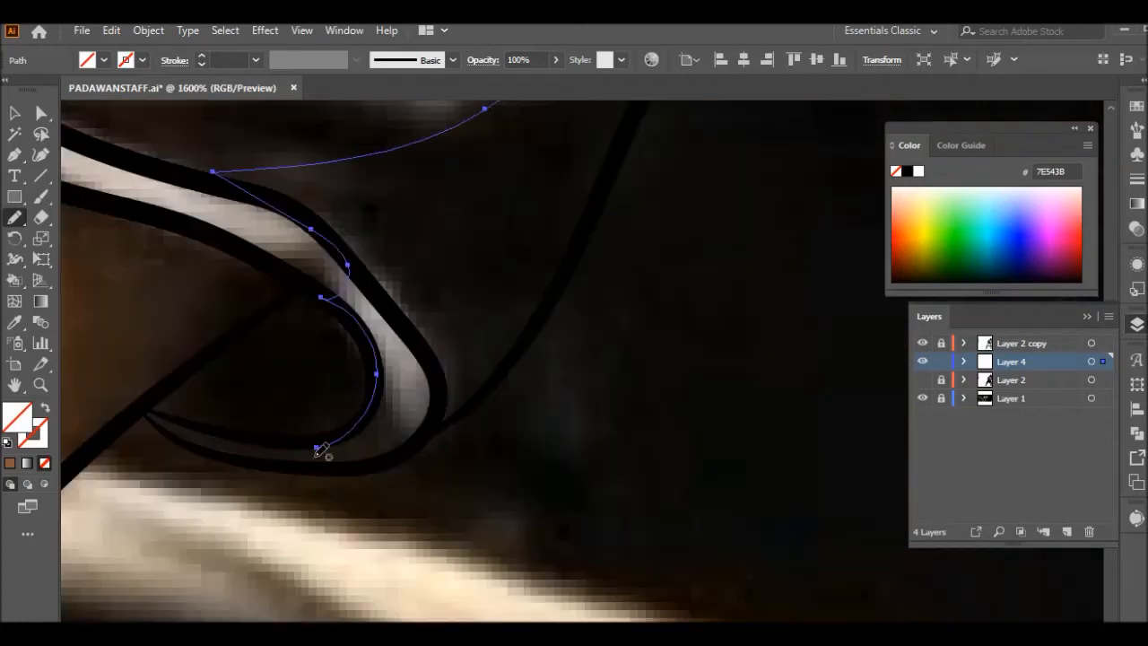
left_click_drag(352, 470, 490, 383)
left_click(15, 154)
left_click(489, 384)
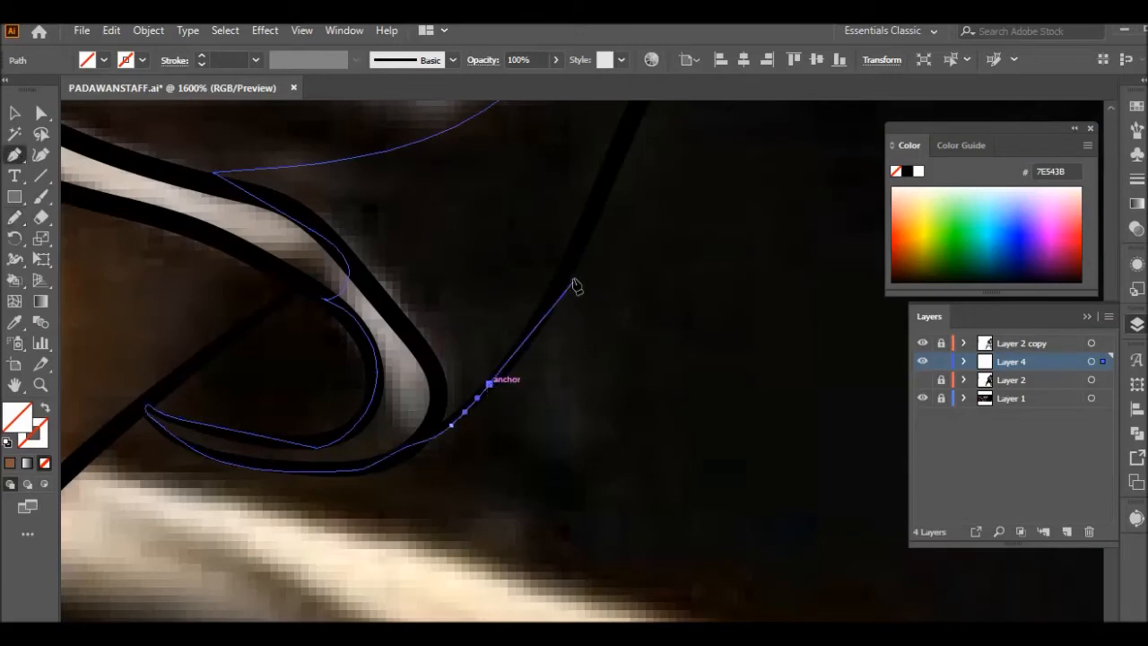
left_click(568, 270)
scroll(607, 215, "down", 1)
scroll(619, 233, "up", 4)
left_click(655, 354)
left_click(693, 289)
Step: Trace the shorts' shadow outline over the crotch and down towards the other leg with the Pen tool
scroll(424, 251, "down", 4)
scroll(503, 174, "up", 3)
left_click_drag(577, 230, 610, 241)
left_click(577, 231)
left_click(586, 261)
left_click_drag(598, 322, 605, 360)
left_click(598, 323)
left_click(609, 393)
scroll(632, 524, "up", 3)
Step: Finish the shorts' shadow outline along the second leg's inner edge and leg opening, and deselect the path
right_click(649, 188)
left_click(659, 203)
left_click(587, 259)
left_click_drag(609, 315, 661, 398)
left_click(672, 445)
left_click(688, 477)
left_click_drag(692, 481, 730, 436)
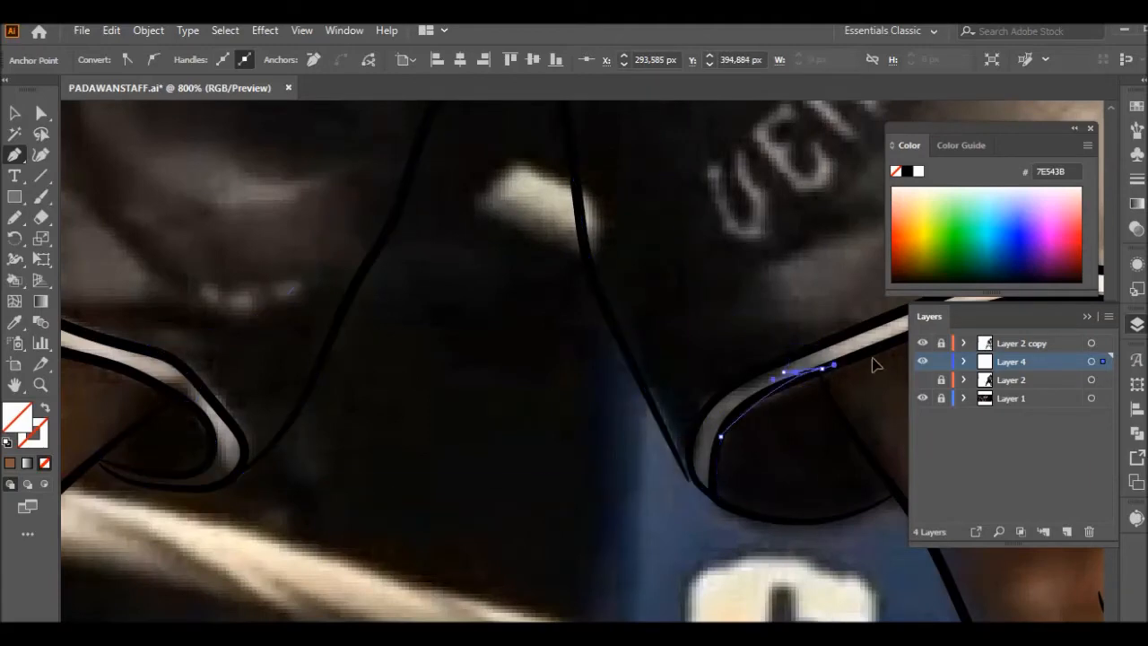
scroll(477, 260, "down", 4)
left_click(14, 113)
left_click(108, 170)
Step: Pencil a shadow outline over the lower part of the raised arm's forearm, wrist wrap and glove
left_click(15, 217)
scroll(416, 267, "up", 3)
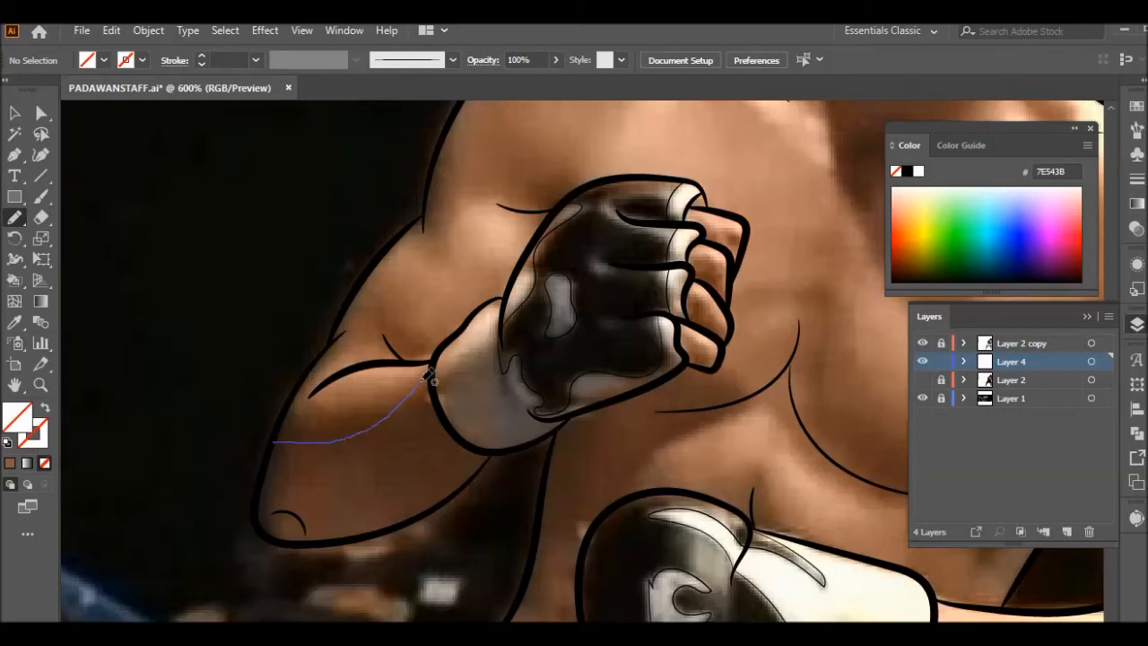
left_click_drag(505, 316, 499, 323)
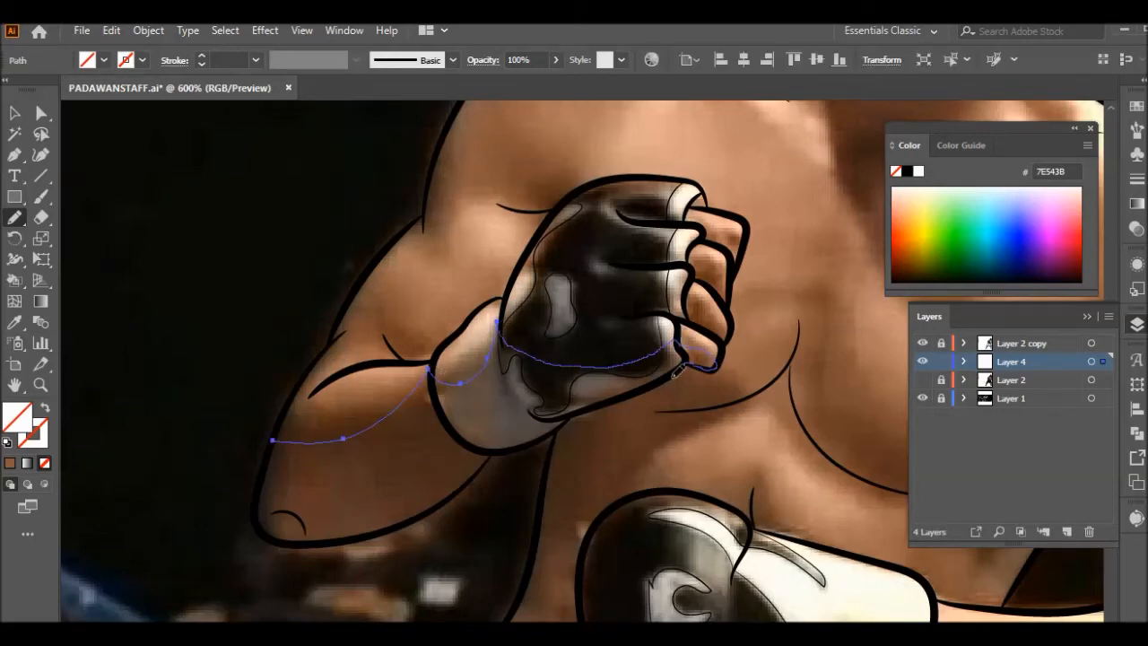
left_click_drag(391, 524, 253, 543)
scroll(187, 323, "down", 3)
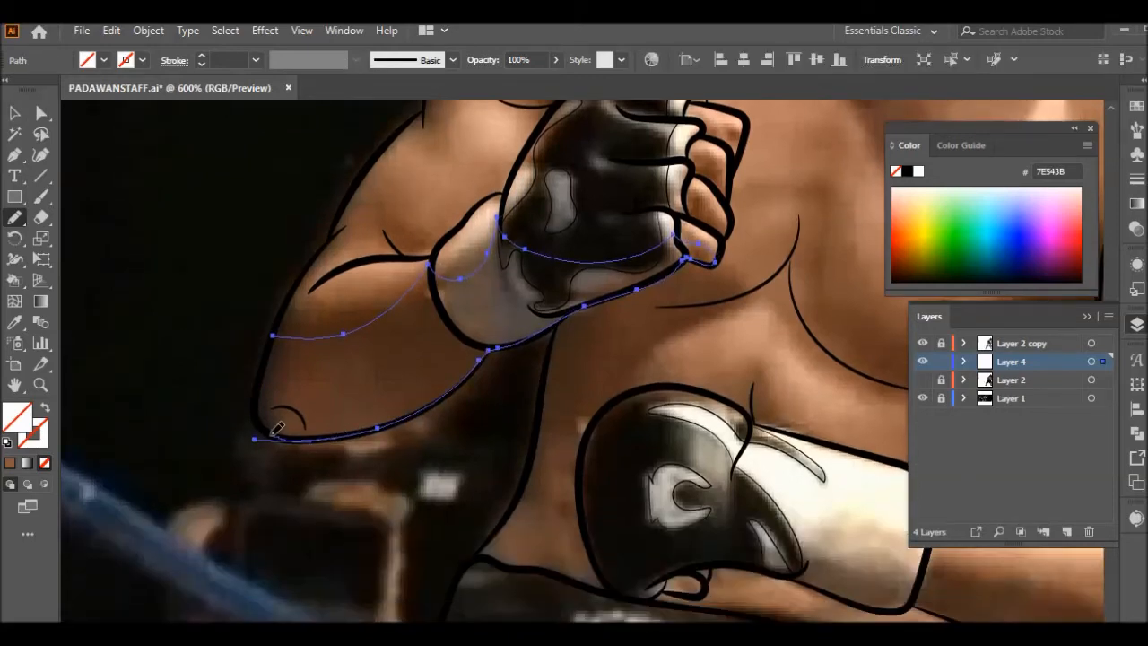
Step: Pencil small shadow shapes on the raised glove's finger creases and the exposed fingers
scroll(280, 327, "up", 3)
scroll(609, 390, "up", 1)
left_click_drag(564, 376, 594, 408)
left_click_drag(563, 321, 561, 315)
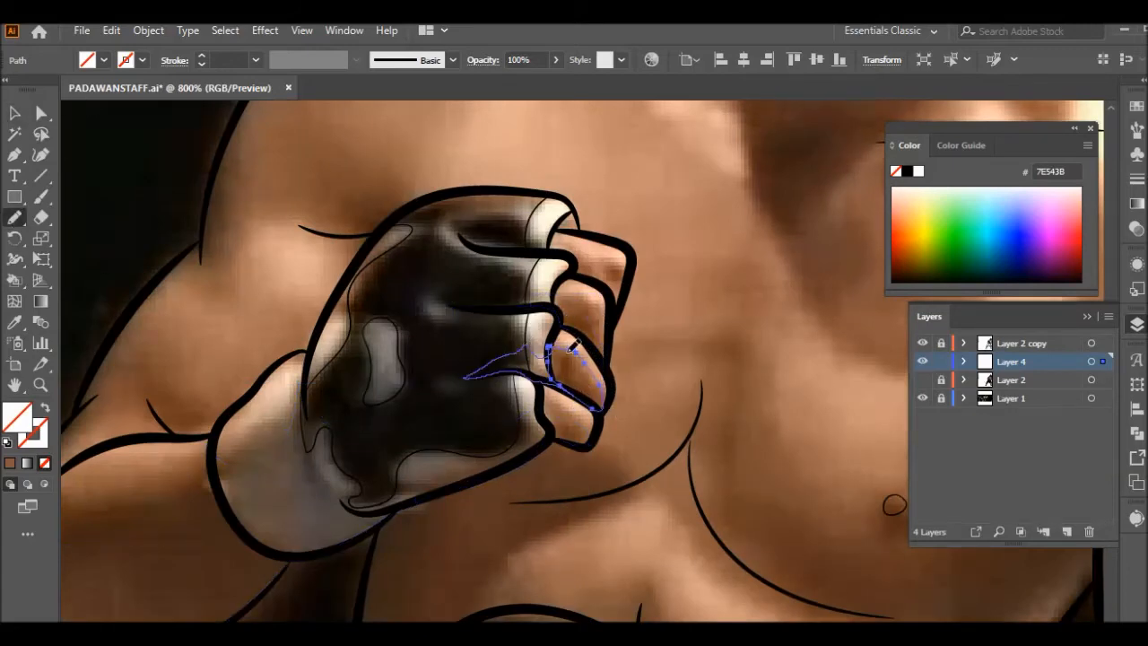
scroll(574, 350, "up", 2)
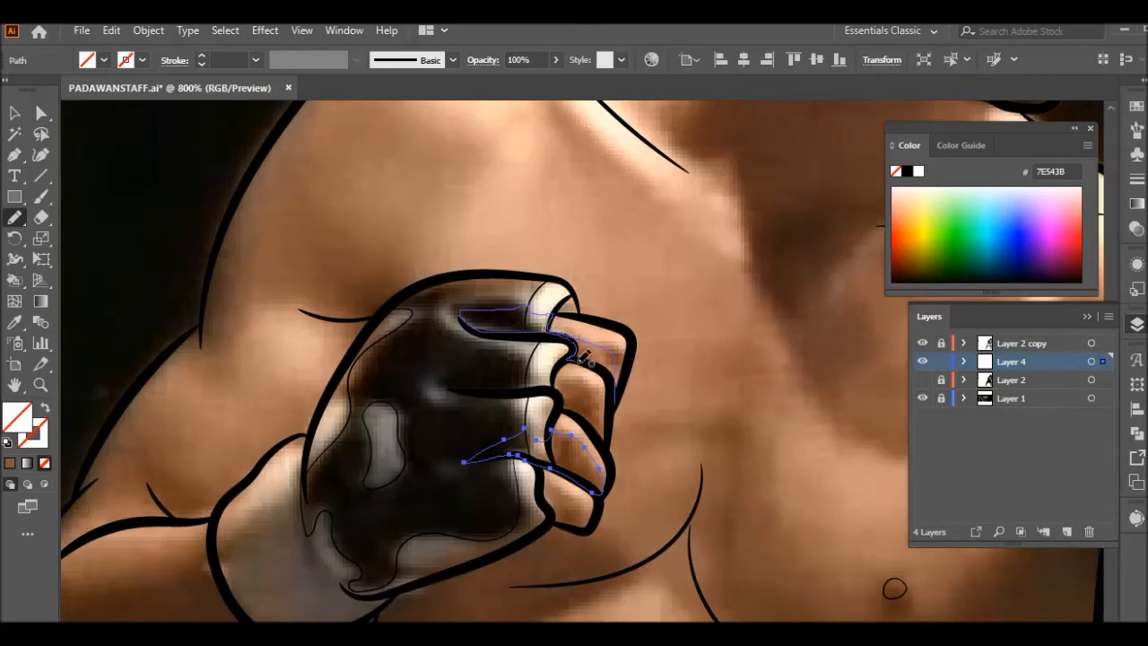
left_click_drag(581, 360, 615, 395)
Step: Pencil the torso's shadow outline beneath the chest, down the side and waist, and around the lowered glove
scroll(335, 332, "down", 3)
scroll(538, 426, "down", 1)
scroll(608, 439, "up", 1)
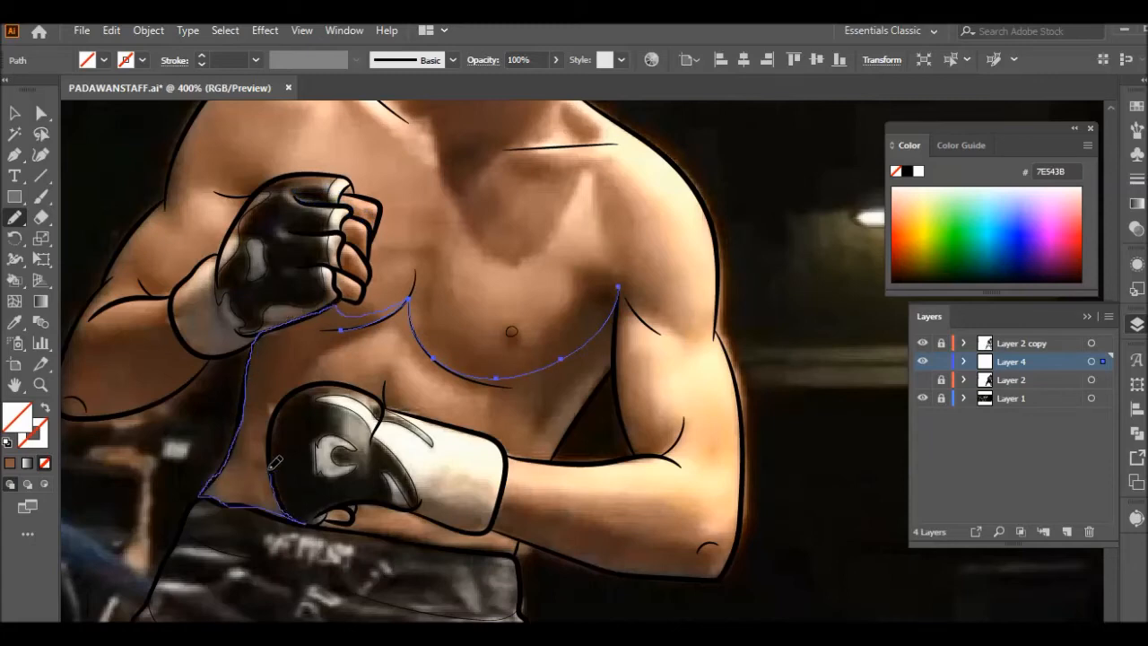
left_click_drag(509, 456, 545, 461)
left_click(14, 155)
scroll(661, 438, "up", 2)
left_click(15, 220)
scroll(579, 516, "down", 2)
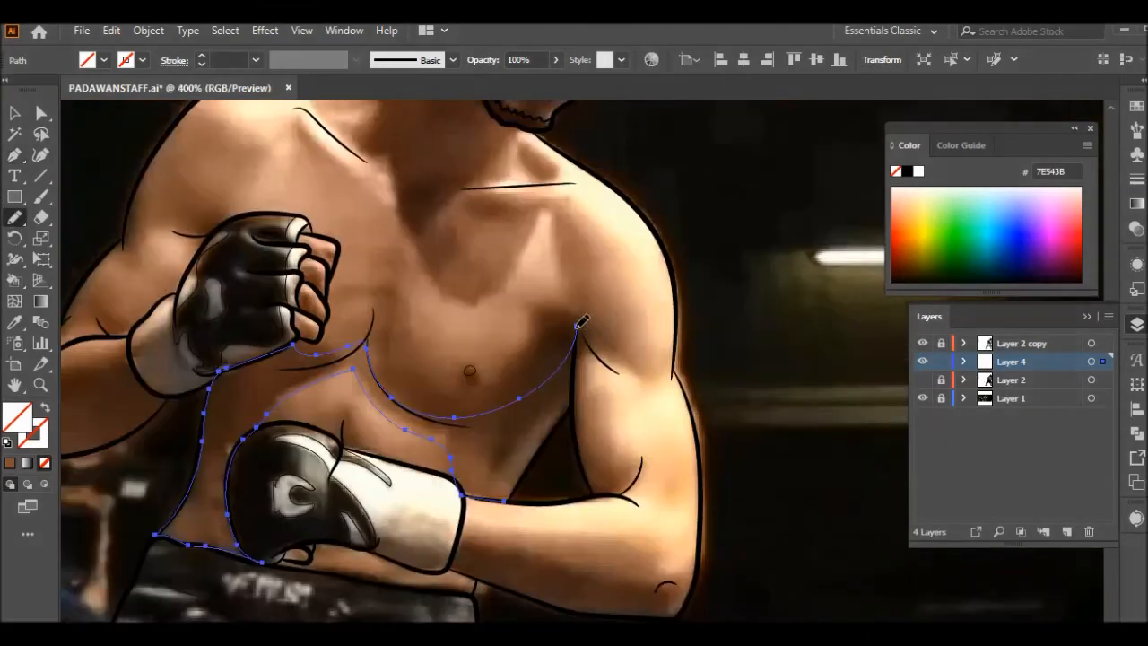
Step: Extend the torso shadow's outline with the Pen tool along the inner upper arm and the gap between arm and torso
key("p")
scroll(602, 494, "up", 2)
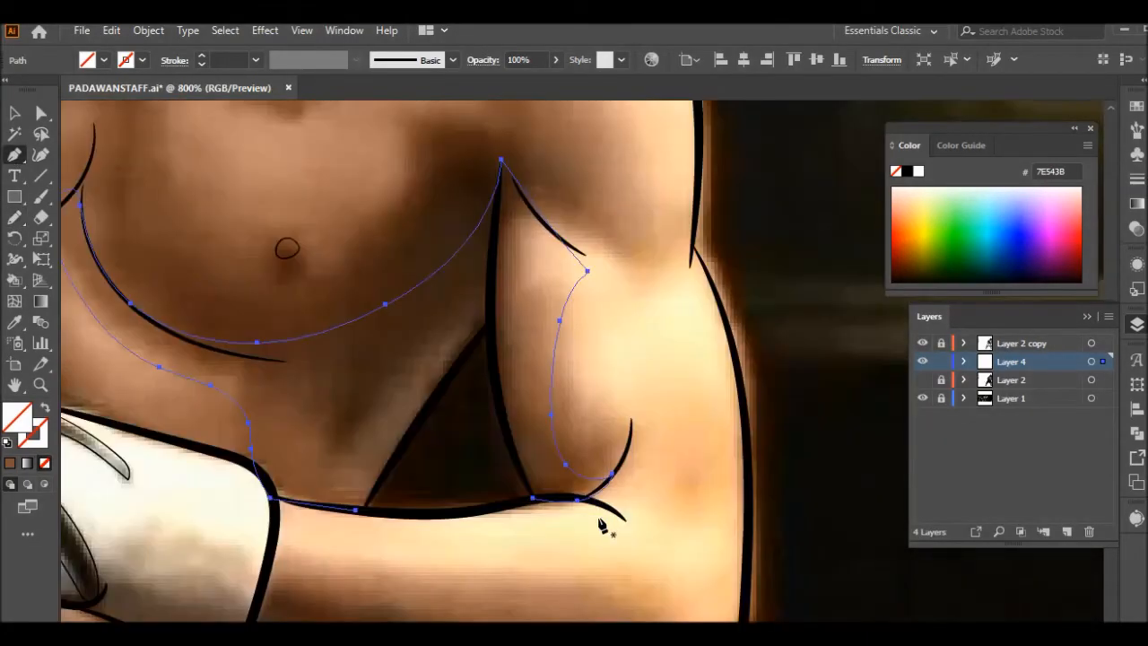
left_click(533, 498)
left_click(502, 417)
left_click(491, 321)
left_click(396, 457)
left_click(363, 509)
scroll(337, 397, "down", 2)
scroll(337, 397, "up", 1)
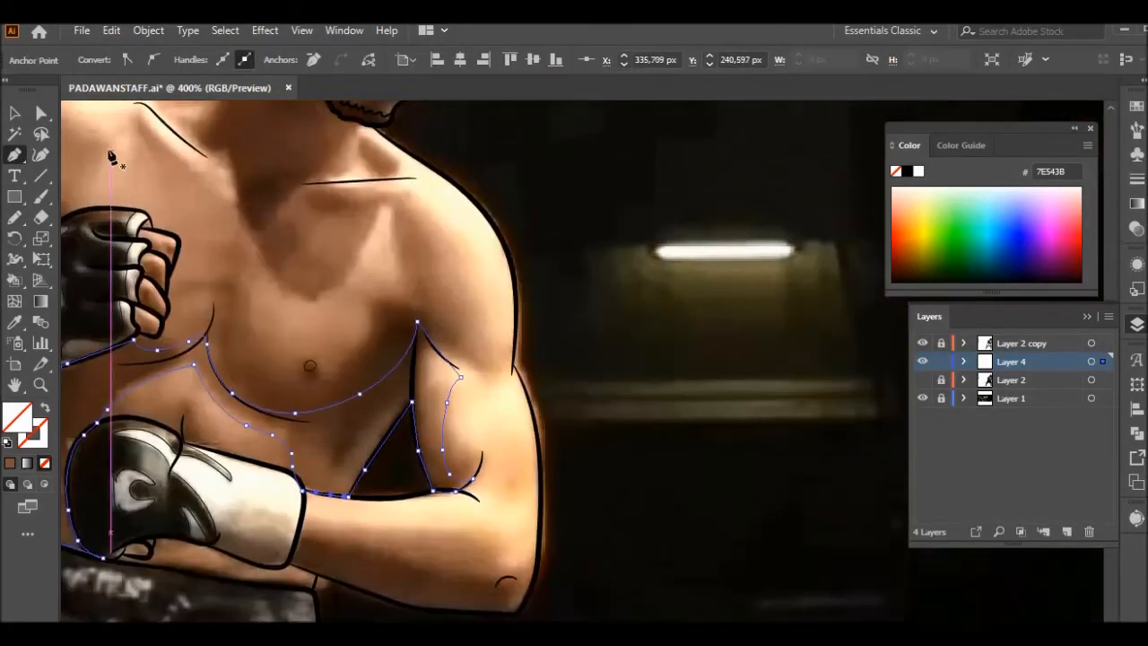
Step: Adjust the torso shadow's anchor point on the inner arm and pencil a small shadow around the crease above the lowered glove
left_click(41, 113)
scroll(572, 364, "up", 1)
left_click_drag(411, 380, 399, 359)
scroll(413, 292, "up", 1)
scroll(538, 379, "down", 3)
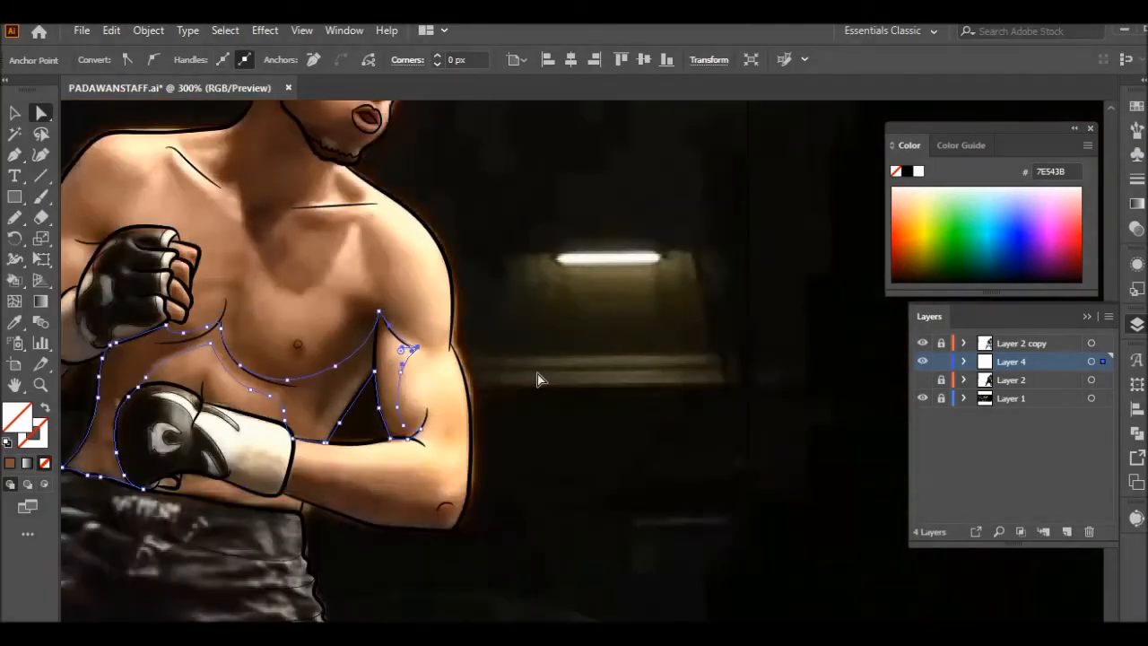
key("n")
scroll(363, 466, "up", 5)
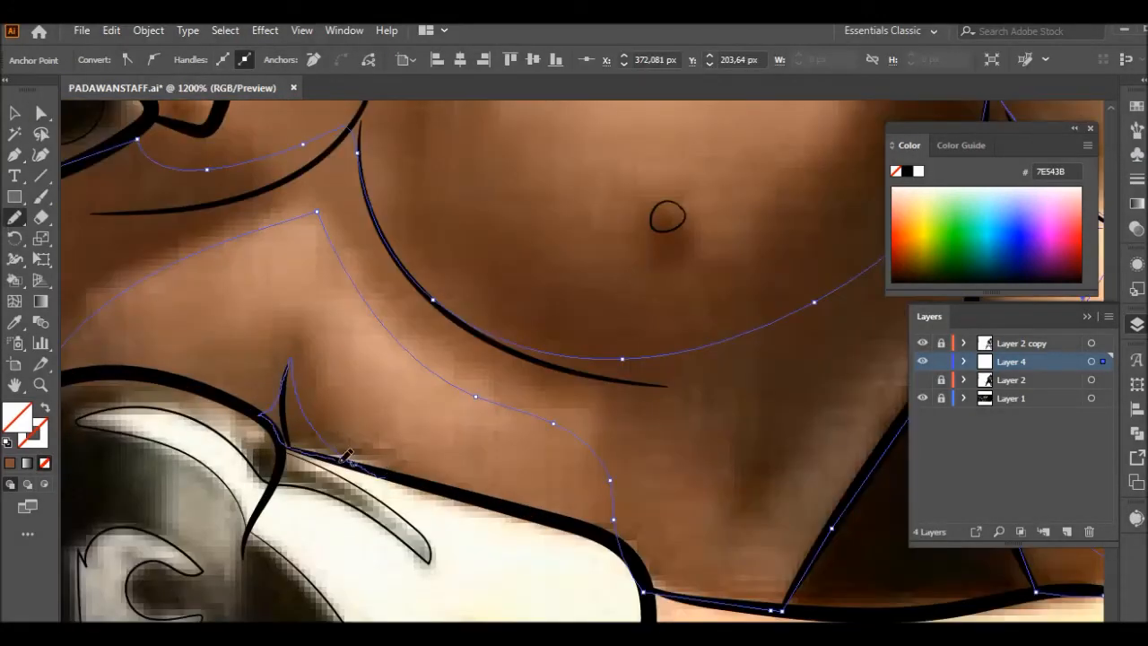
Step: Pencil a shadow outline on the neck from the earlobe along the jaw, and small shadow shapes in the ear
scroll(330, 451, "down", 4)
scroll(360, 335, "up", 3)
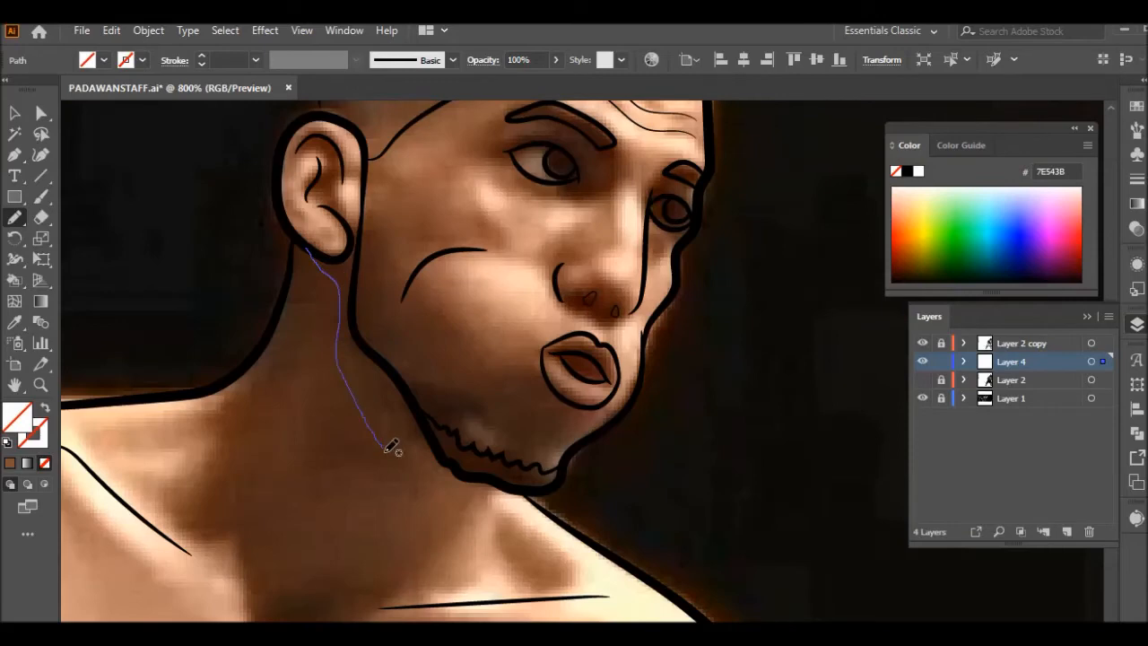
scroll(359, 320, "up", 2)
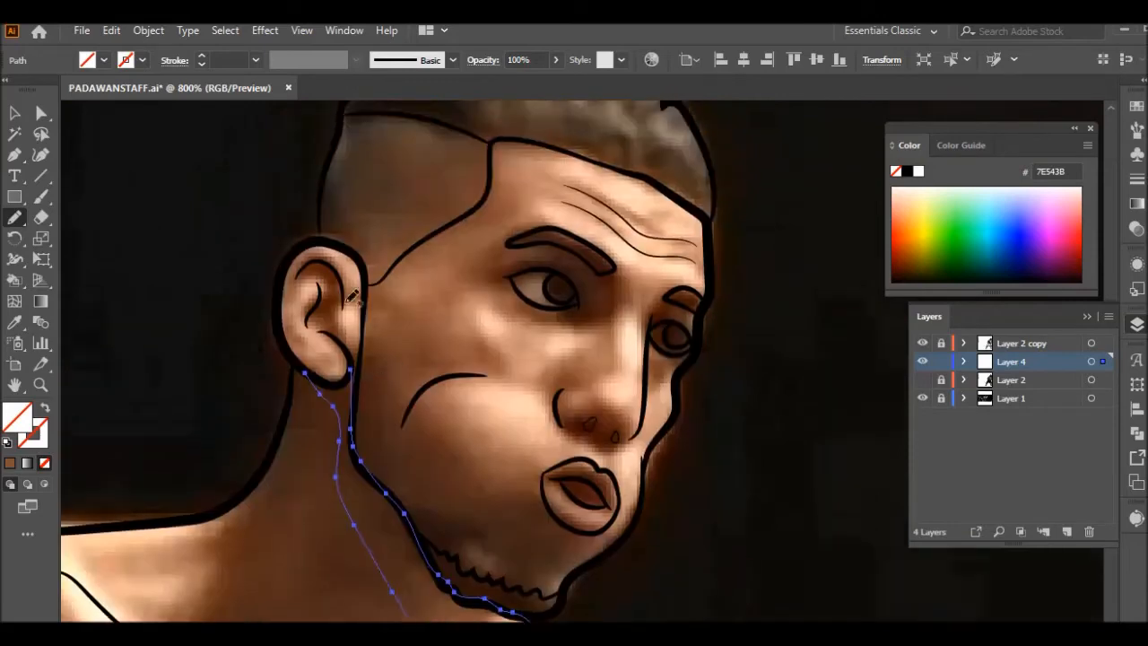
scroll(377, 421, "up", 2)
scroll(327, 363, "up", 1)
left_click_drag(348, 366, 305, 296)
left_click_drag(359, 437, 295, 392)
left_click_drag(354, 425, 356, 435)
Step: Pencil eyelid shadow shapes across the upper parts of both eyes
left_click_drag(604, 338, 459, 465)
left_click_drag(712, 607, 561, 520)
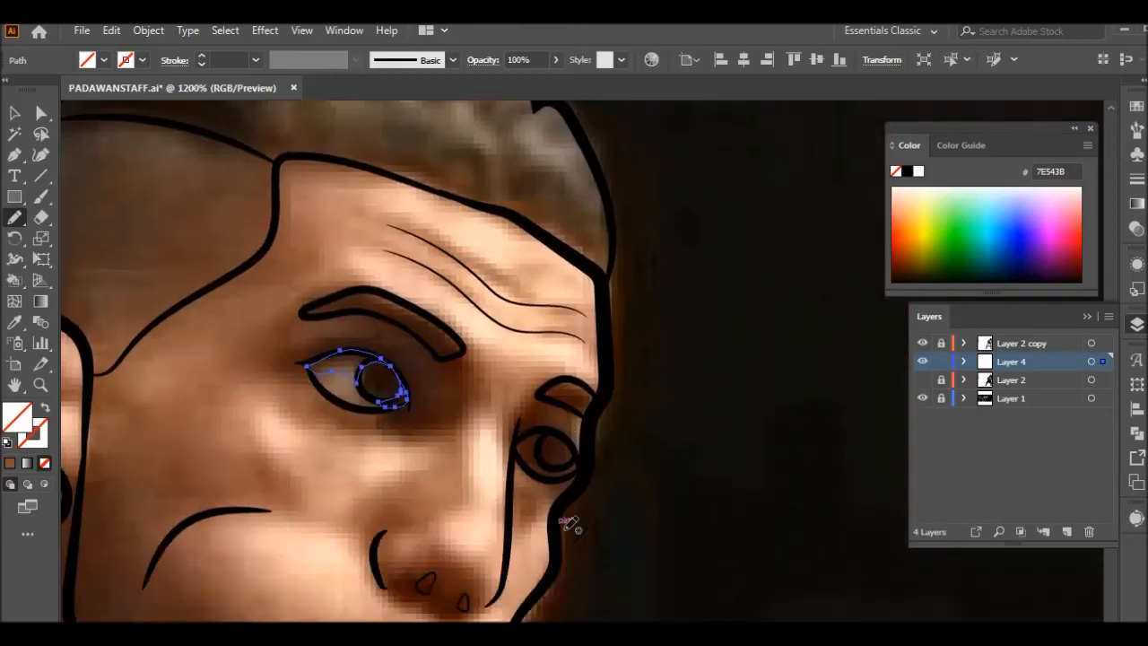
scroll(619, 457, "up", 2)
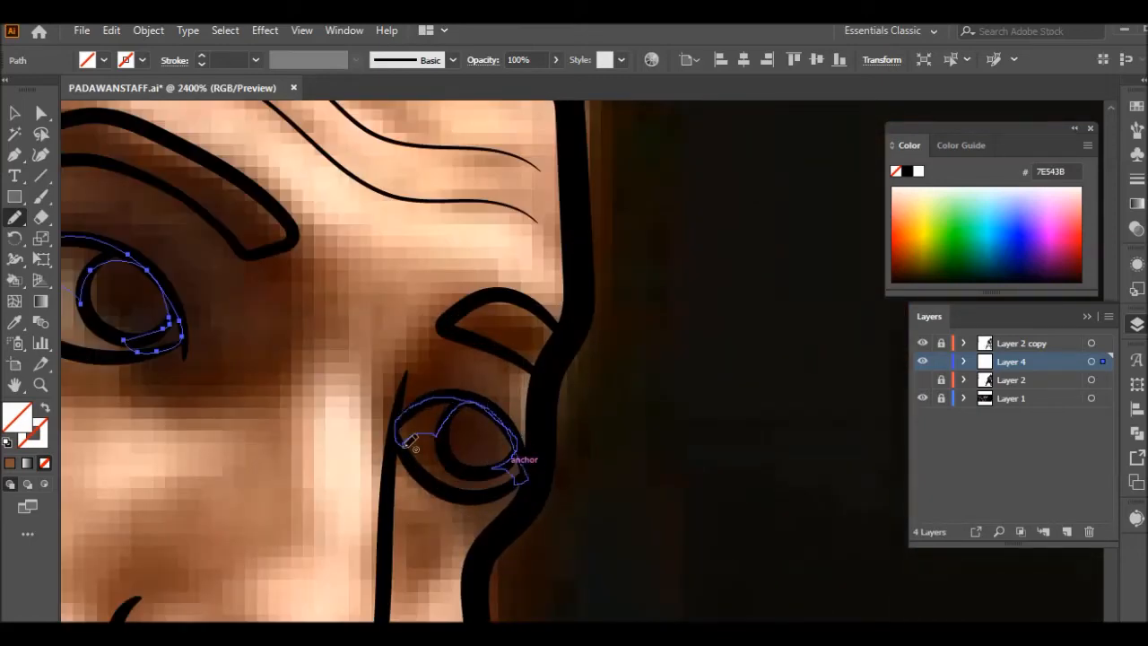
left_click_drag(405, 446, 408, 444)
Step: Pencil shadow shapes under the nose and on the upper and lower lips
scroll(305, 408, "down", 3)
scroll(260, 505, "up", 3)
left_click_drag(223, 504, 306, 445)
mouse_move(269, 517)
left_mouse_down()
mouse_move(224, 504)
mouse_move(240, 576)
left_mouse_up()
scroll(235, 377, "down", 4)
scroll(179, 475, "up", 5)
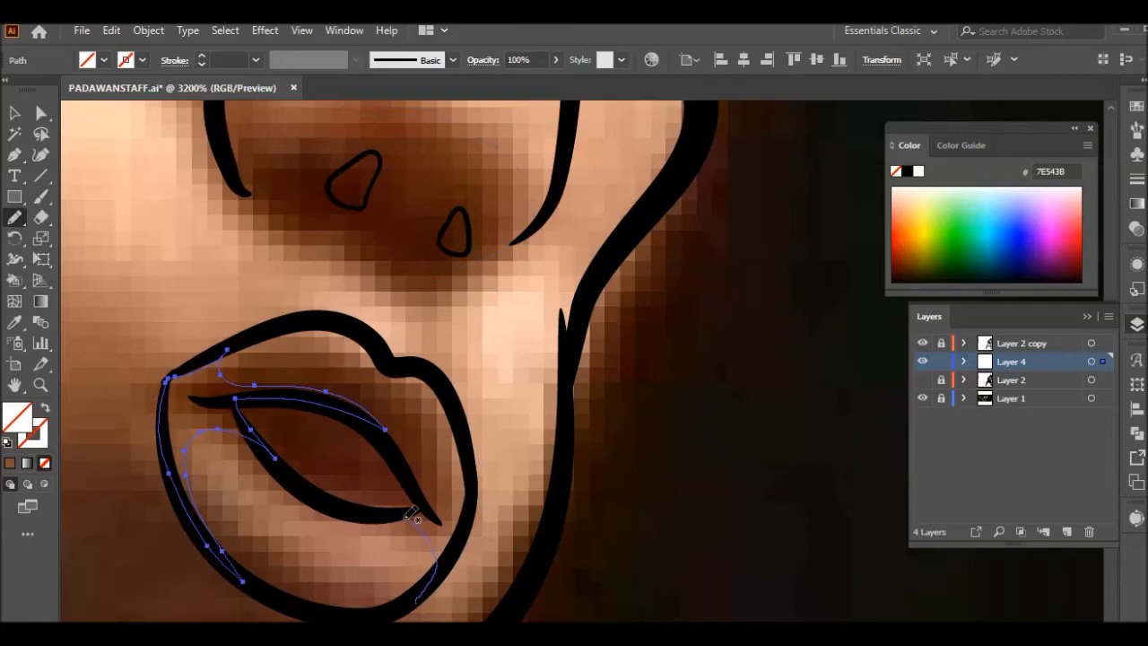
scroll(438, 570, "down", 5)
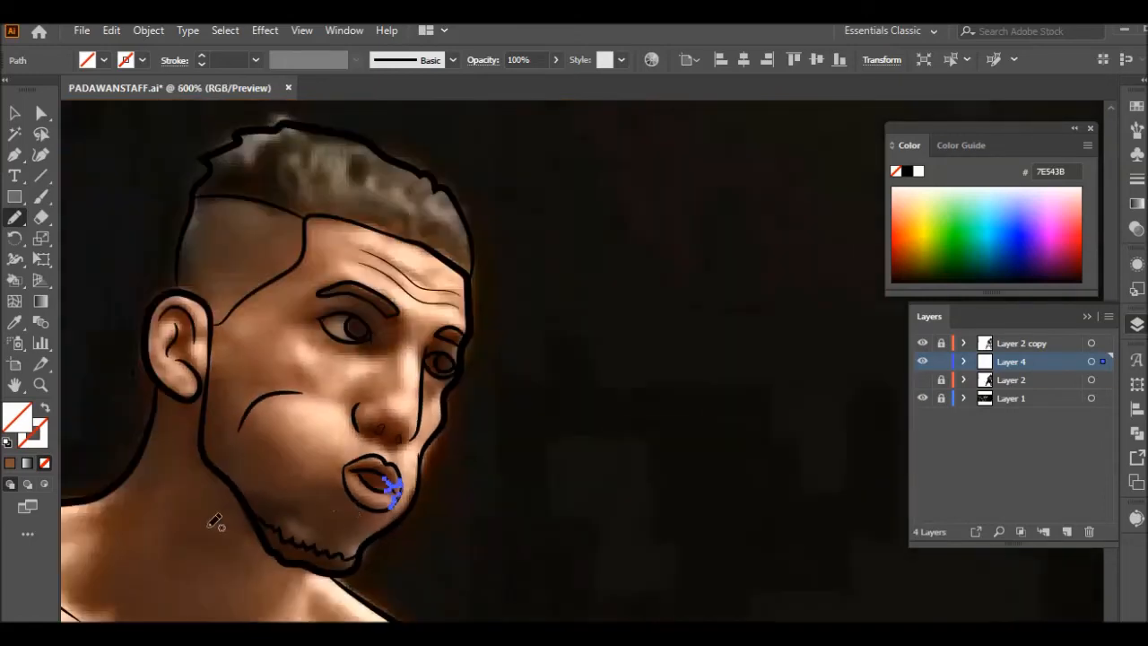
Step: Show Layer 2, select all the shadow shapes, fill them with black and lower their opacity to 42%
scroll(336, 451, "down", 4)
scroll(328, 395, "down", 3)
scroll(327, 361, "down", 2)
left_click(924, 380)
key("v")
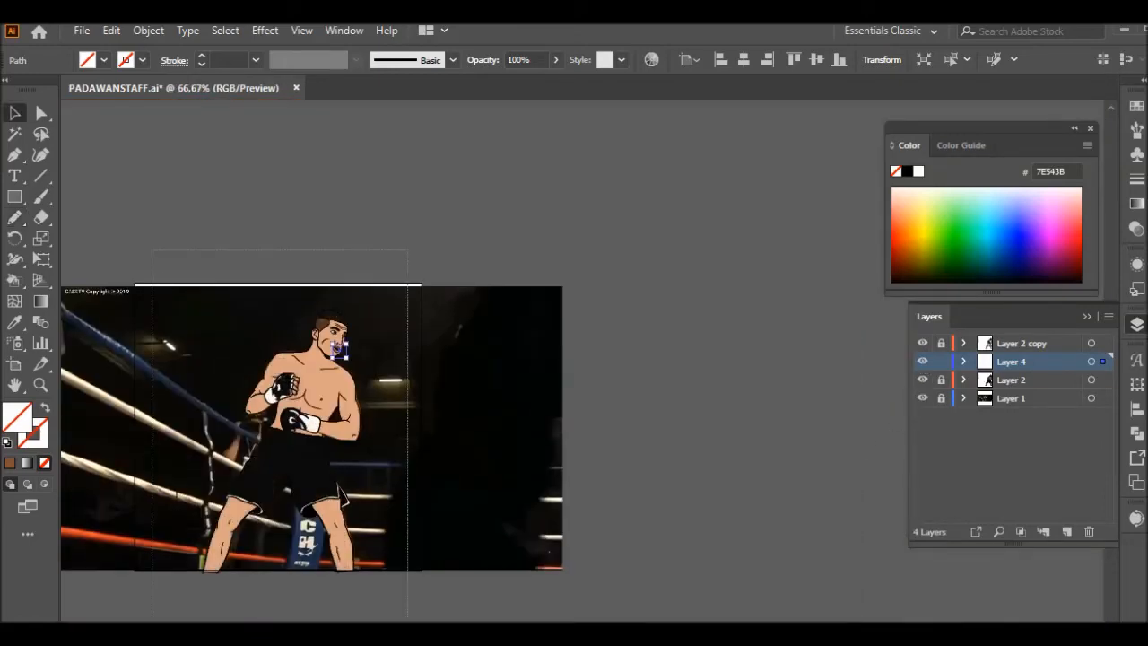
left_click_drag(408, 249, 151, 619)
scroll(188, 408, "up", 1)
left_click(906, 171)
left_click(556, 60)
mouse_move(557, 82)
left_mouse_down()
mouse_move(515, 81)
mouse_move(539, 82)
left_mouse_up()
left_click(534, 433)
Step: Select a single shadow shape and set its opacity to 74%
scroll(348, 401, "down", 2)
left_click(348, 401)
left_click(556, 60)
left_click(533, 333)
scroll(330, 303, "up", 5)
scroll(330, 303, "down", 3)
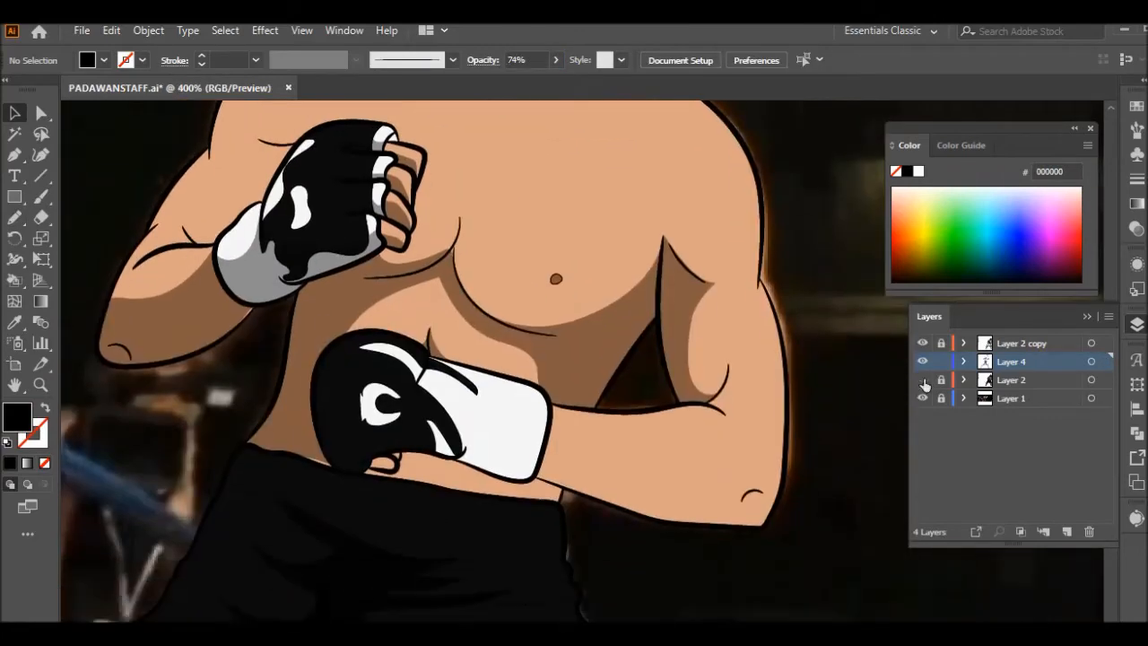
Step: Hide Layer 2 and pencil a shadow outline along the underside of the lowered forearm and around the elbow
left_click(924, 382)
key("n")
scroll(437, 467, "up", 2)
scroll(269, 359, "down", 3)
scroll(507, 421, "up", 1)
scroll(435, 395, "up", 2)
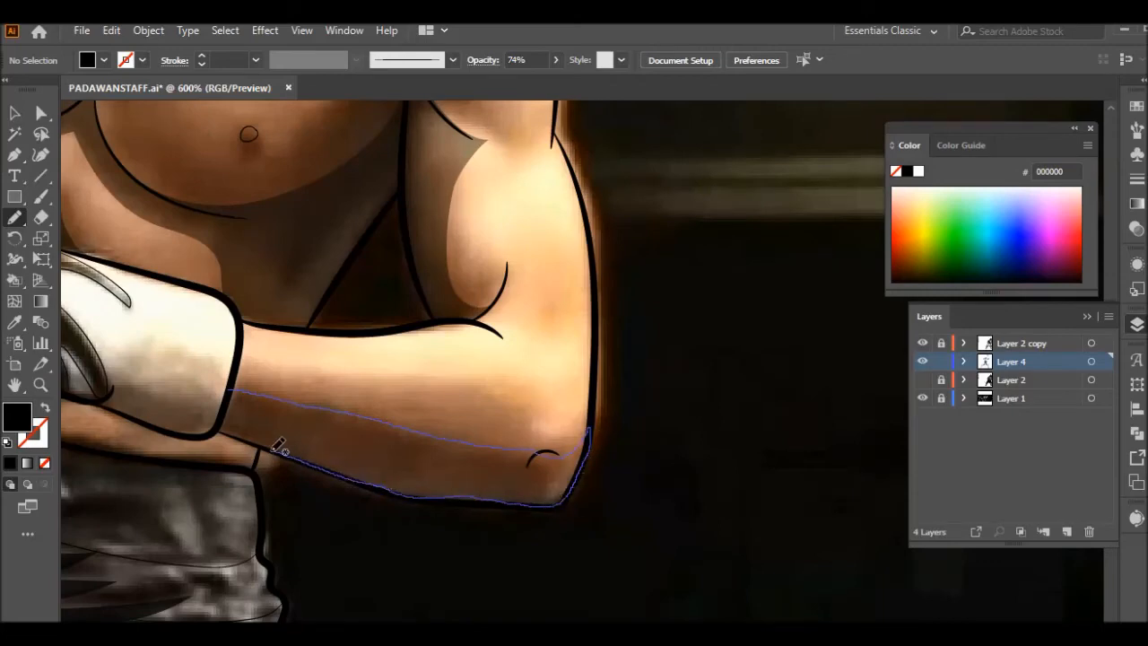
left_click_drag(524, 449, 541, 453)
Step: Adjust the anchor points on the forearm shadow's lower edge to follow the arm's outline
left_click(41, 114)
scroll(479, 519, "up", 3)
left_click_drag(453, 462, 452, 471)
left_click_drag(346, 457, 346, 461)
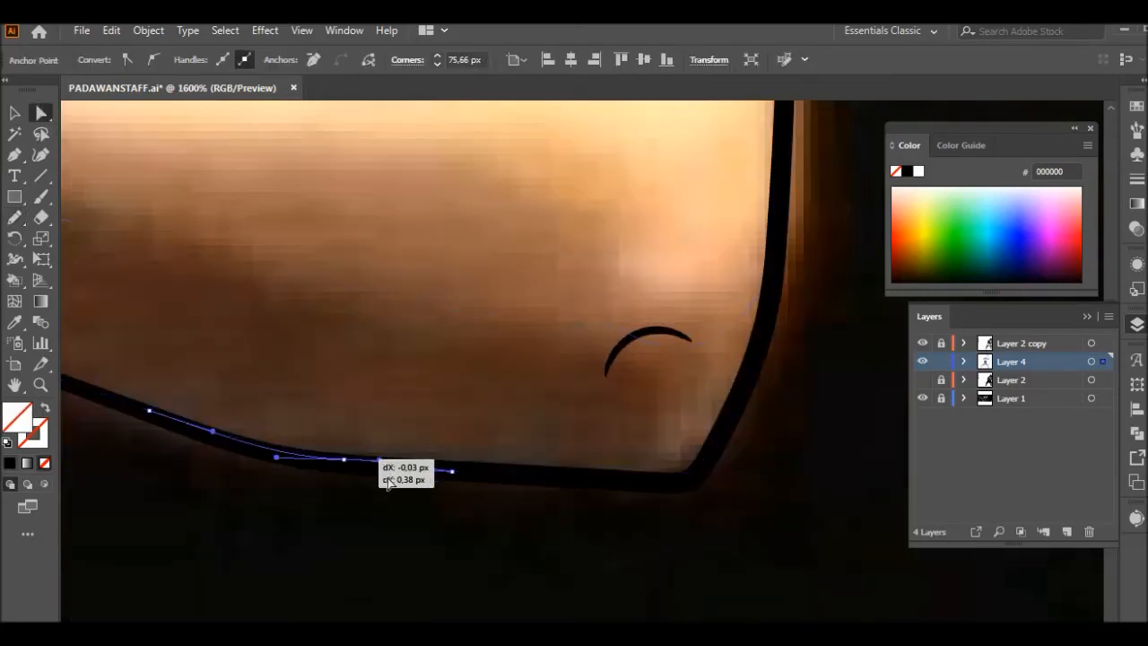
Step: Extend the forearm shadow over the wrist wrap and lowered glove, and give it the black 42% opacity shadow appearance
scroll(475, 509, "down", 5)
scroll(202, 358, "up", 3)
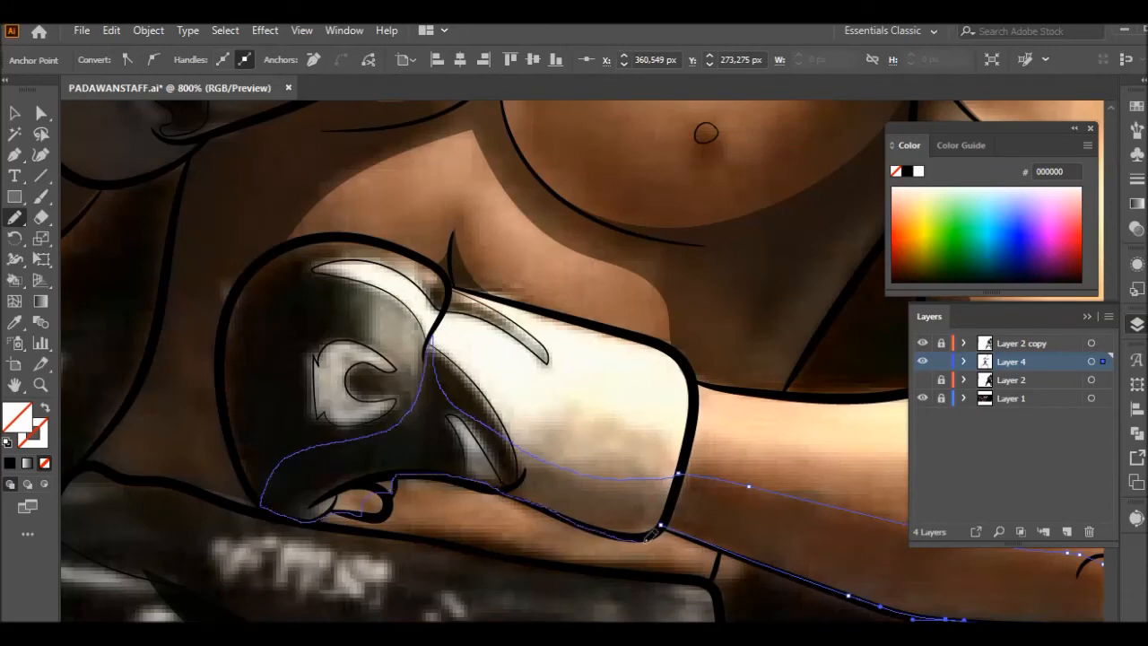
left_click(192, 225)
left_click(14, 113)
scroll(565, 364, "down", 4)
scroll(464, 272, "up", 4)
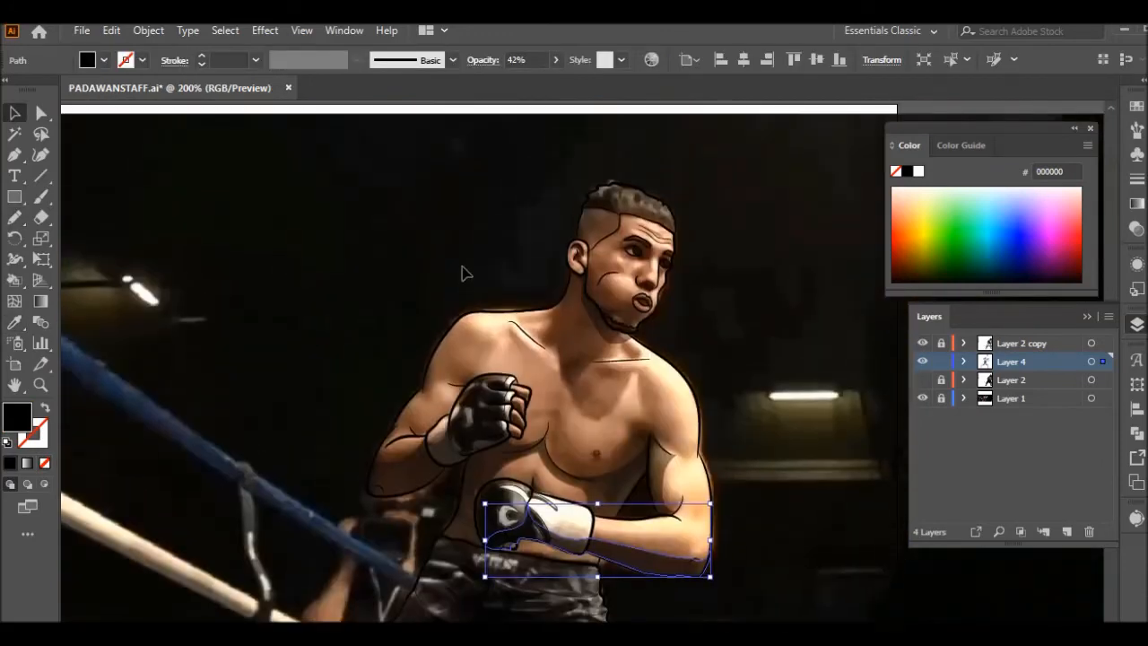
scroll(359, 280, "down", 3)
left_click(314, 237)
Step: Pencil a thin shadow along the outer edge of the raised arm's shoulder and match it to the other shadows' black fill
key("n")
scroll(423, 199, "up", 3)
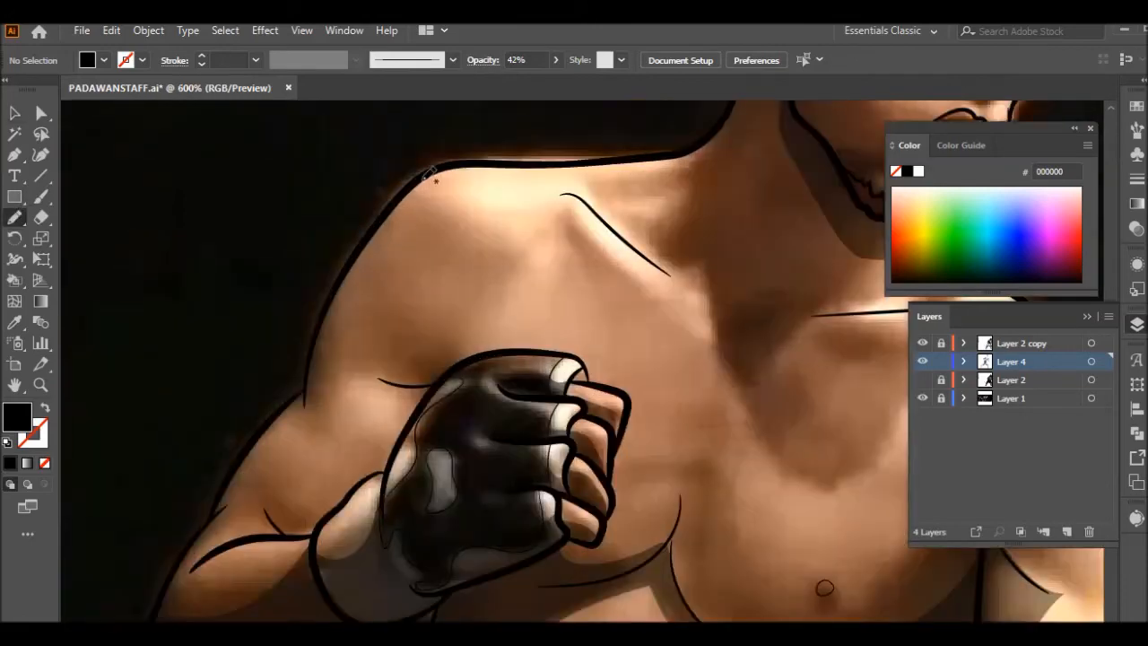
left_click_drag(386, 225, 414, 185)
key("i")
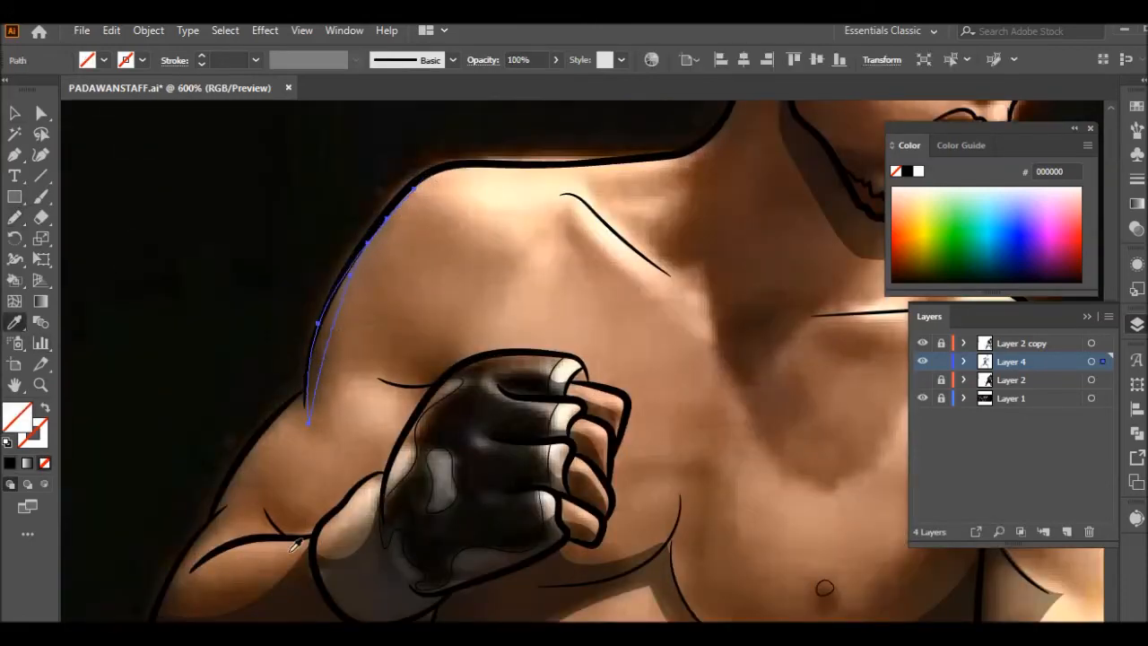
left_click(185, 237)
scroll(185, 237, "down", 5)
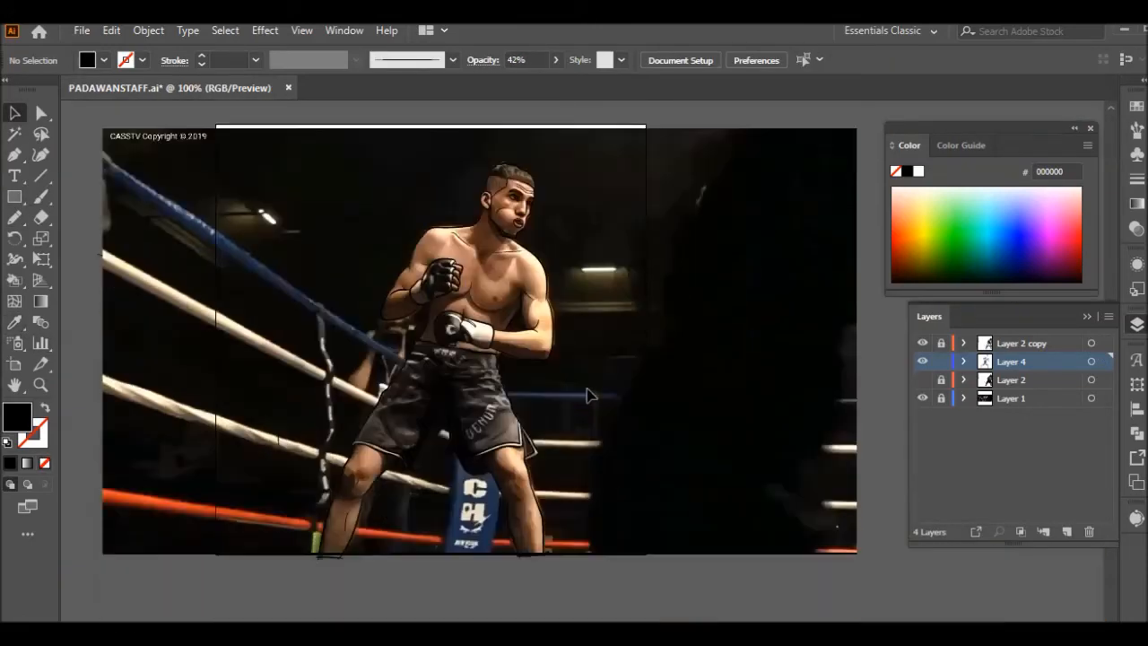
Step: Show Layer 2, add a new layer on top, and recolour the irises with Live Paint using fill 282828
scroll(488, 379, "up", 2)
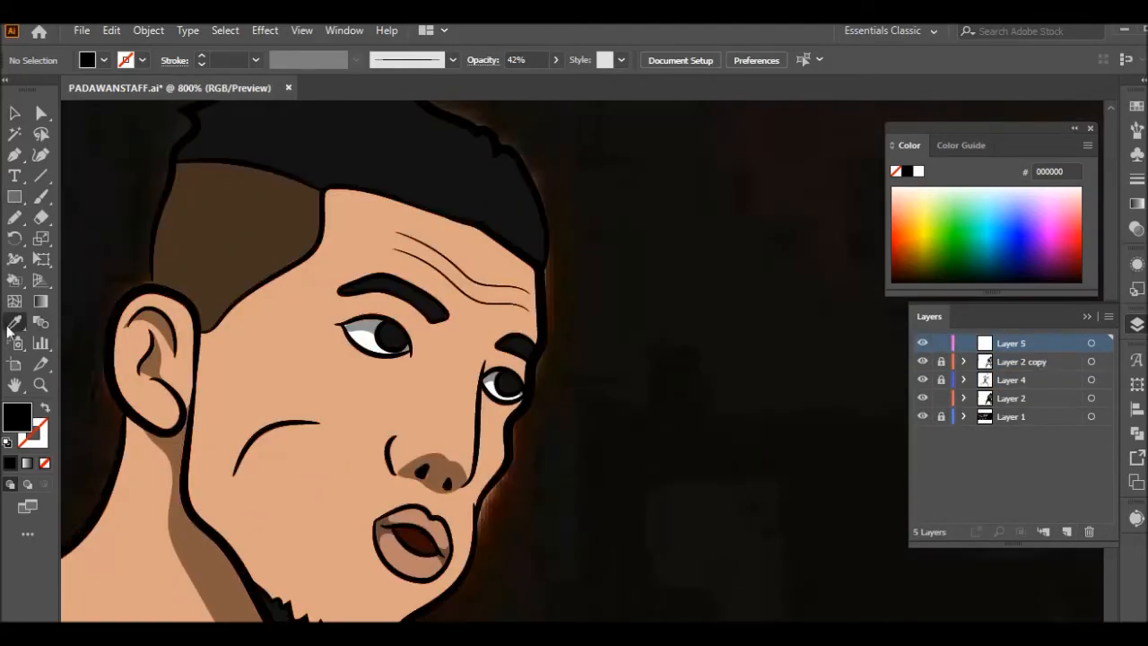
double_click(16, 414)
type("282828")
left_click(1081, 225)
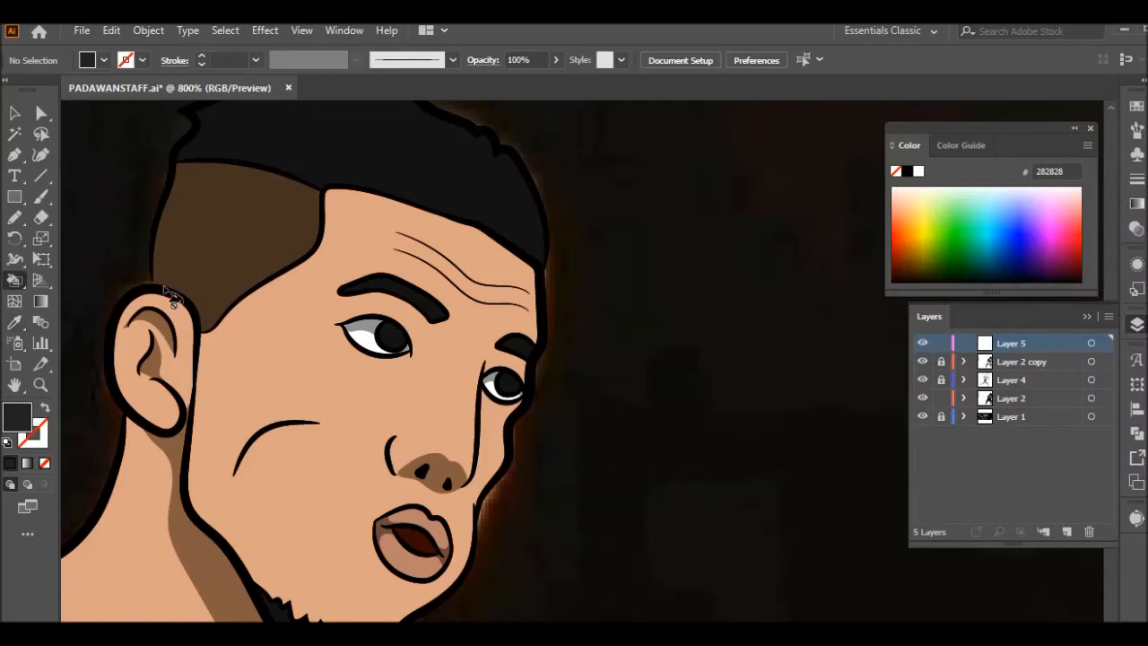
Step: Draw a black pupil circle with the Ellipse tool in the iris of the eye nearer the ear
left_click_drag(11, 196, 82, 235)
left_click(906, 171)
scroll(395, 352, "up", 4)
scroll(422, 320, "up", 1)
mouse_move(364, 313)
left_mouse_down()
mouse_move(438, 386)
mouse_move(383, 359)
left_mouse_up()
key("v")
left_click(239, 141)
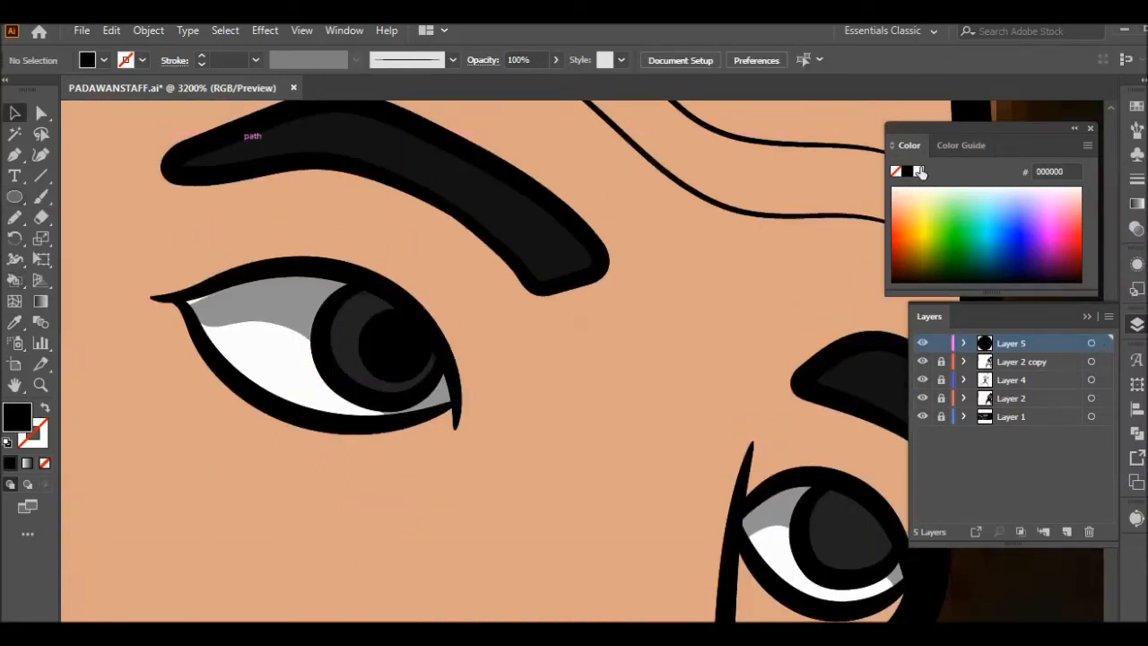
Step: Draw a small white highlight circle on the pupil and select the pupil together with its highlight
left_click_drag(359, 308, 379, 329)
mouse_move(277, 339)
left_mouse_down()
mouse_move(341, 403)
mouse_move(333, 371)
mouse_move(454, 445)
left_mouse_up()
key("v")
key("ctrl+a")
scroll(302, 371, "down", 3)
scroll(466, 448, "up", 4)
Step: Place a copy of the pupil and highlight in the other eye and resize it to fit the iris
left_click_drag(466, 432, 467, 386)
left_click_drag(520, 306, 485, 327)
left_click_drag(415, 375, 442, 368)
left_click(574, 422)
left_click_drag(371, 390, 371, 365)
left_click(666, 516)
Step: Lock Layer 5 and add a new layer directly above Layer 4
scroll(275, 391, "down", 11)
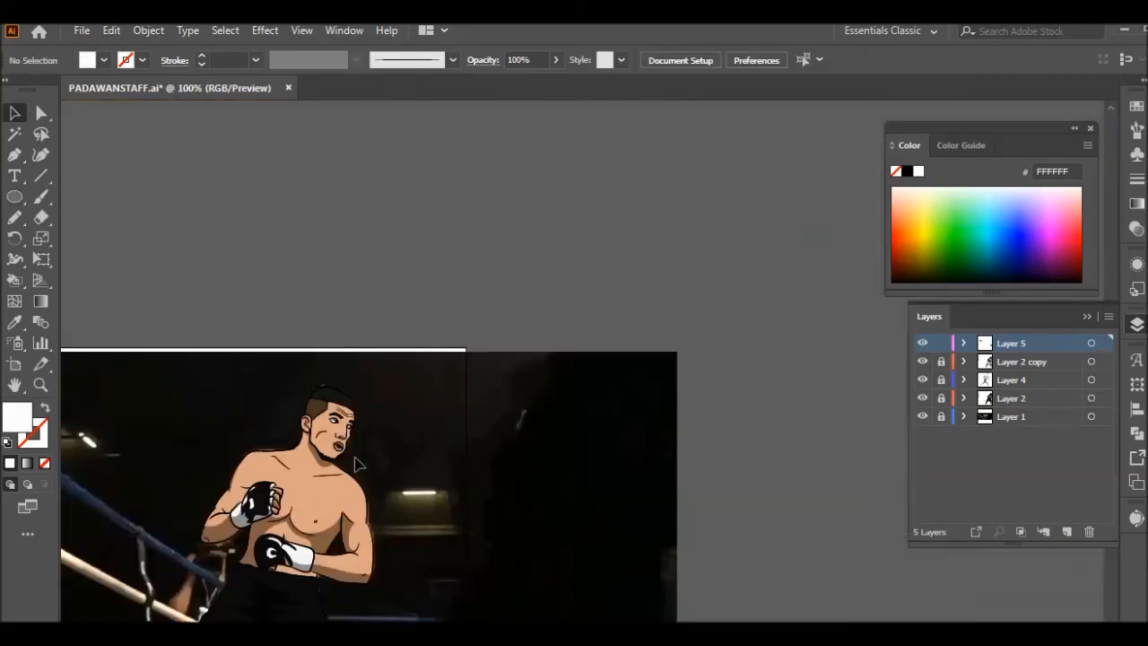
scroll(359, 462, "down", 1)
scroll(220, 473, "up", 2)
left_click(1011, 386)
key("ctrl+l")
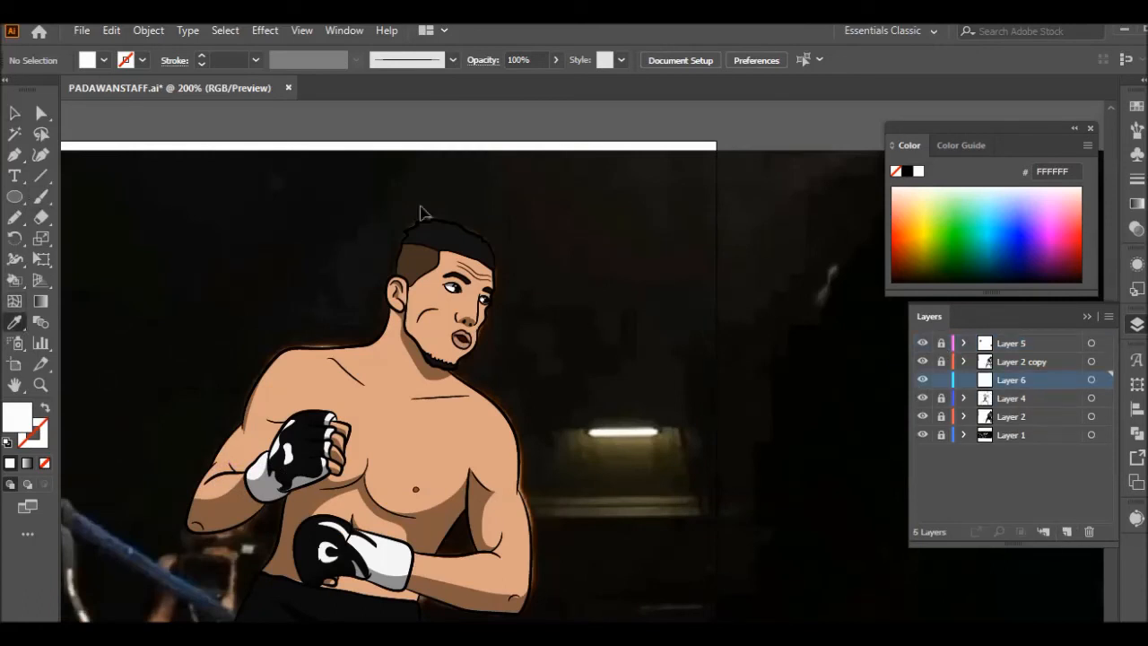
Step: Sample the hair colour as stroke with no fill and lighten it to 3A3A3A for the Paintbrush
scroll(420, 207, "up", 3)
left_click(431, 294)
left_click(45, 463)
double_click(34, 440)
left_click(920, 391)
key("Return")
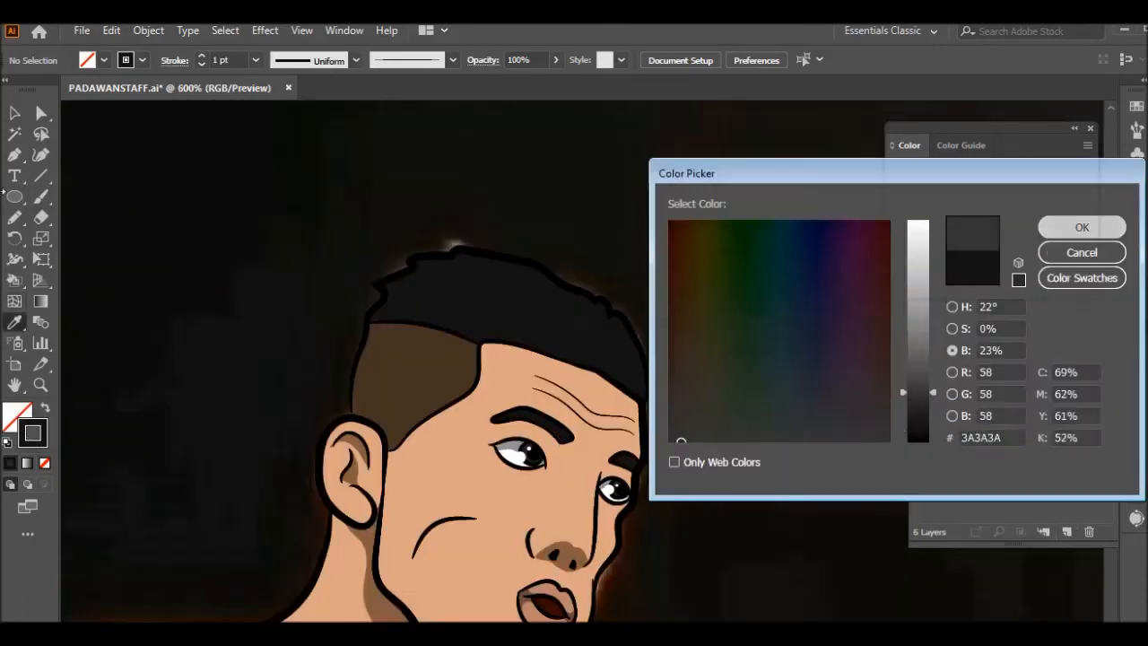
key("b")
key("Return")
key("Return")
Step: Brush a grey highlight just inside the hair's outline, from the forehead corner up over the top
scroll(573, 246, "up", 1)
scroll(632, 438, "up", 1)
left_click_drag(683, 482, 635, 352)
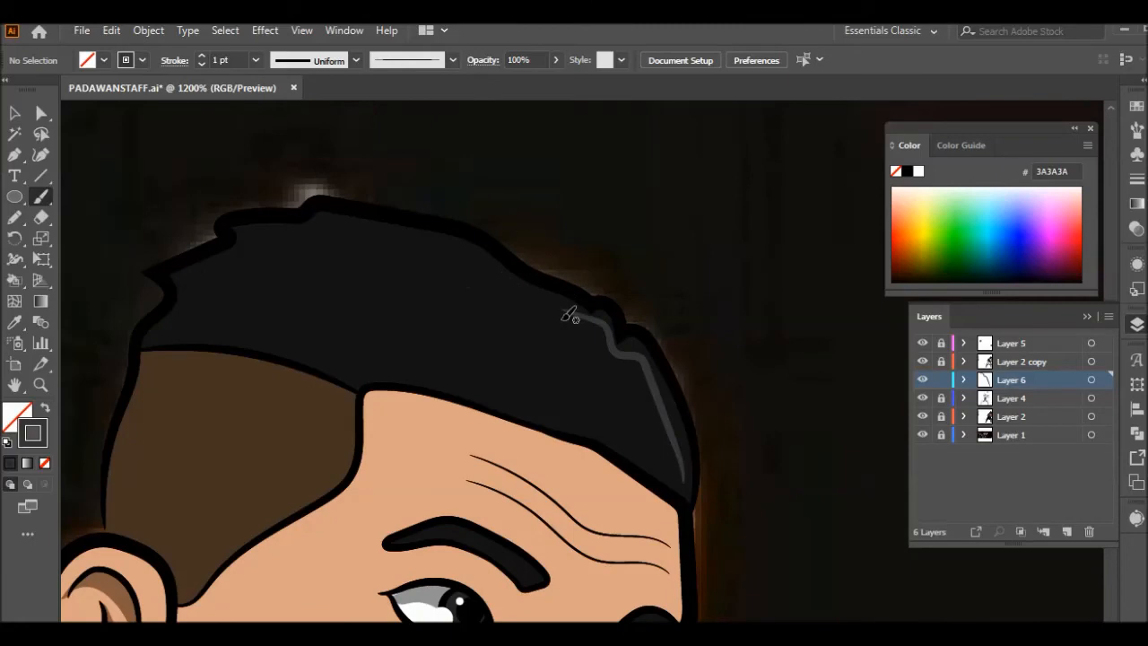
scroll(399, 289, "down", 4)
scroll(450, 533, "up", 2)
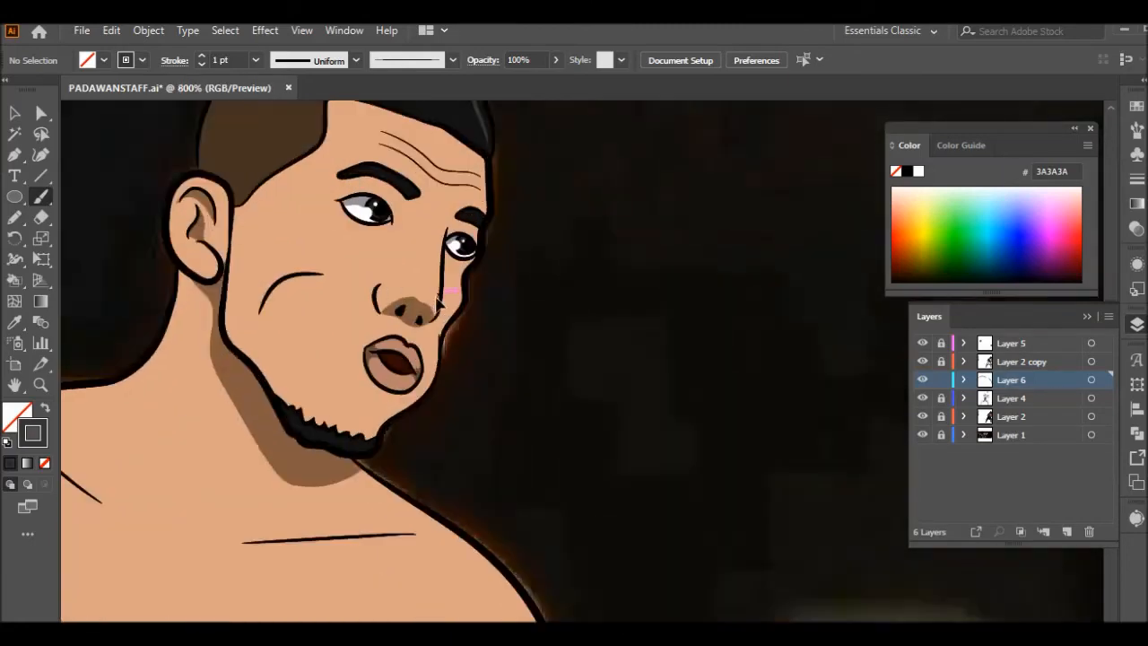
Step: Sample the lip colour as stroke, lighten it to EFA2A0, and brush small highlights on the upper and lower lips
scroll(440, 311, "up", 2)
key("i")
left_click(360, 453)
left_click_drag(14, 415, 33, 434)
scroll(312, 449, "up", 2)
left_click_drag(468, 361, 463, 406)
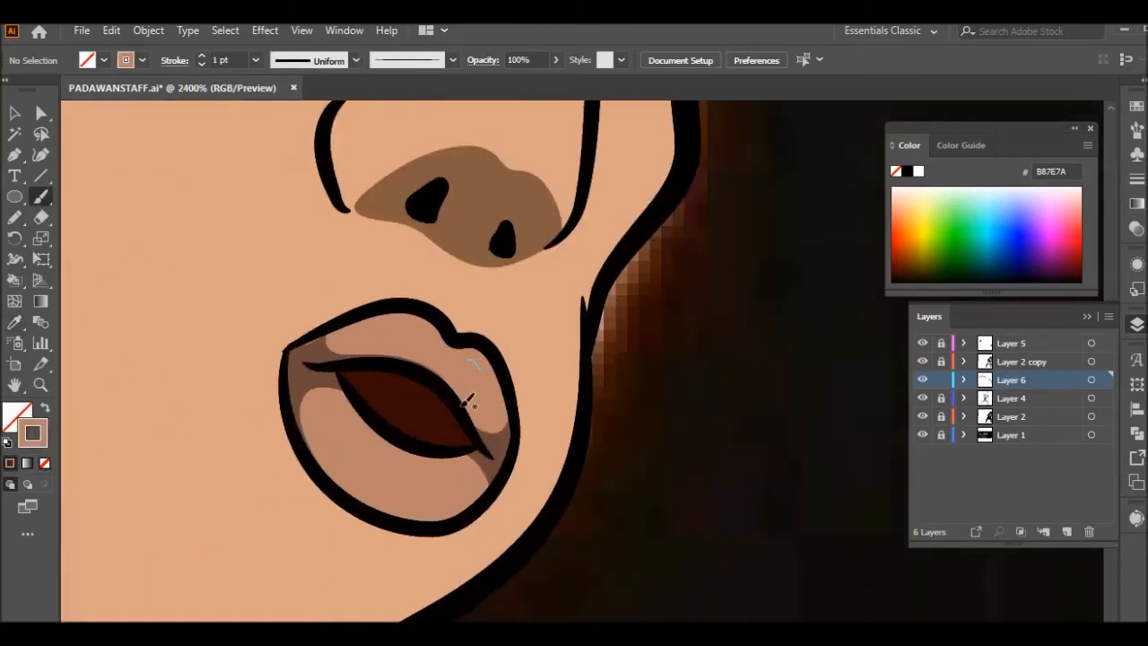
double_click(36, 435)
left_click(1079, 225)
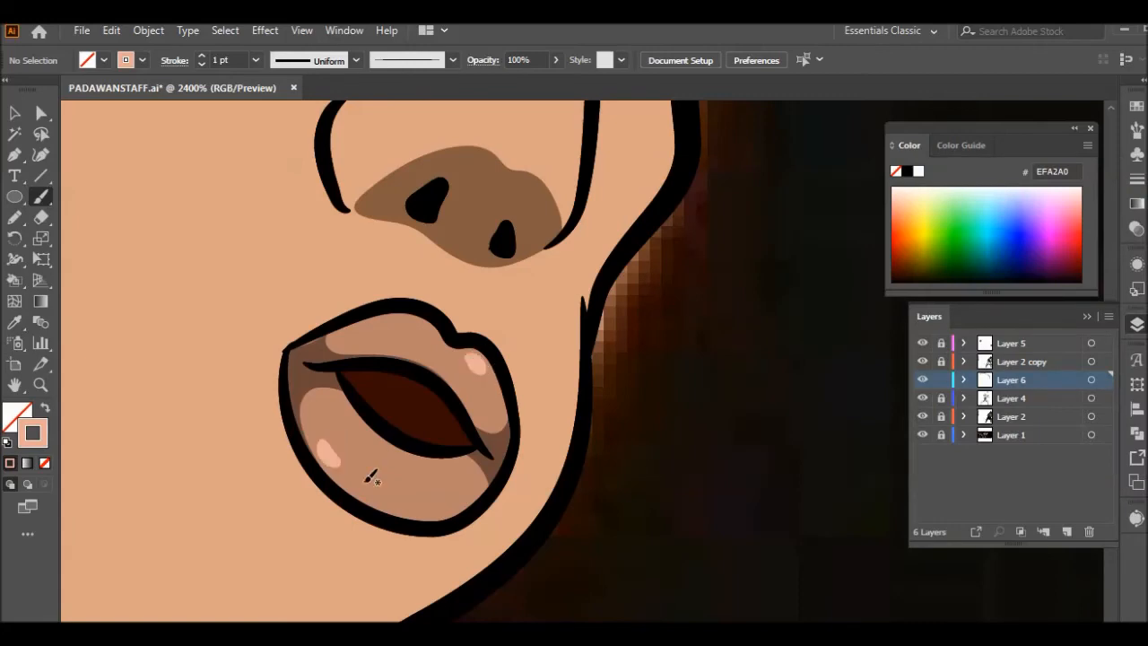
Step: Sample the raised glove's black as the stroke colour and lighten it to 3A3A3A for the Paintbrush
scroll(485, 518, "down", 6)
left_click(15, 322)
left_click(211, 435)
left_click_drag(10, 416, 34, 436)
left_click(45, 463)
double_click(34, 435)
left_click(927, 394)
left_click(1081, 226)
left_click(41, 197)
Step: Brush thin grey highlights along the raised glove's upper edge and finger creases
scroll(177, 469, "up", 1)
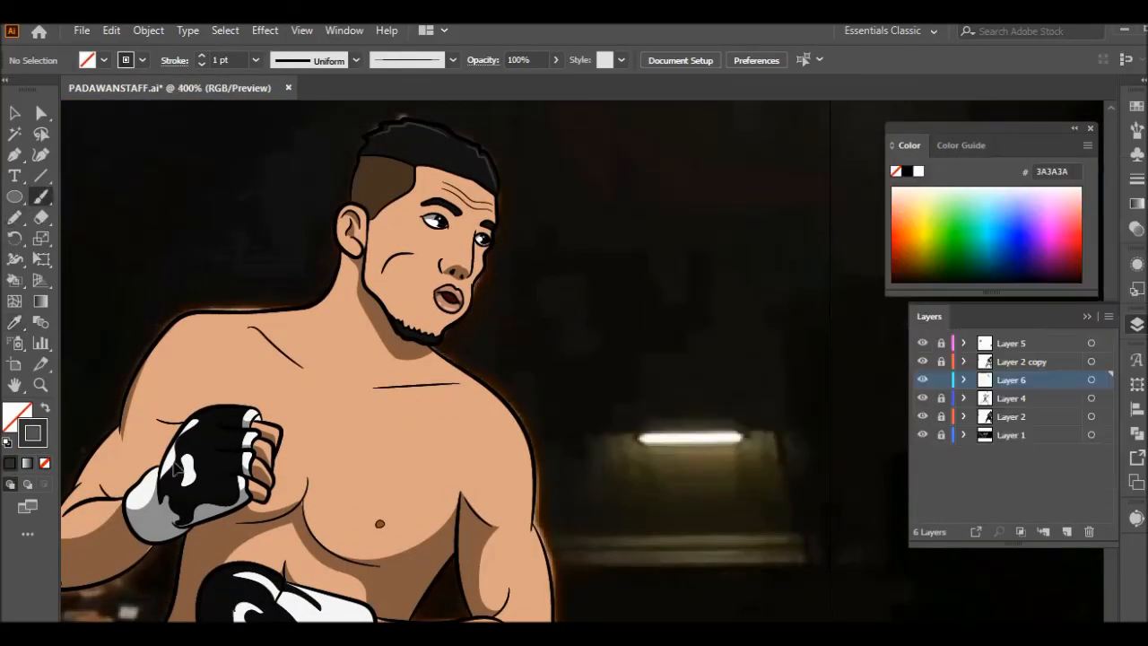
scroll(177, 468, "up", 3)
scroll(358, 431, "down", 4)
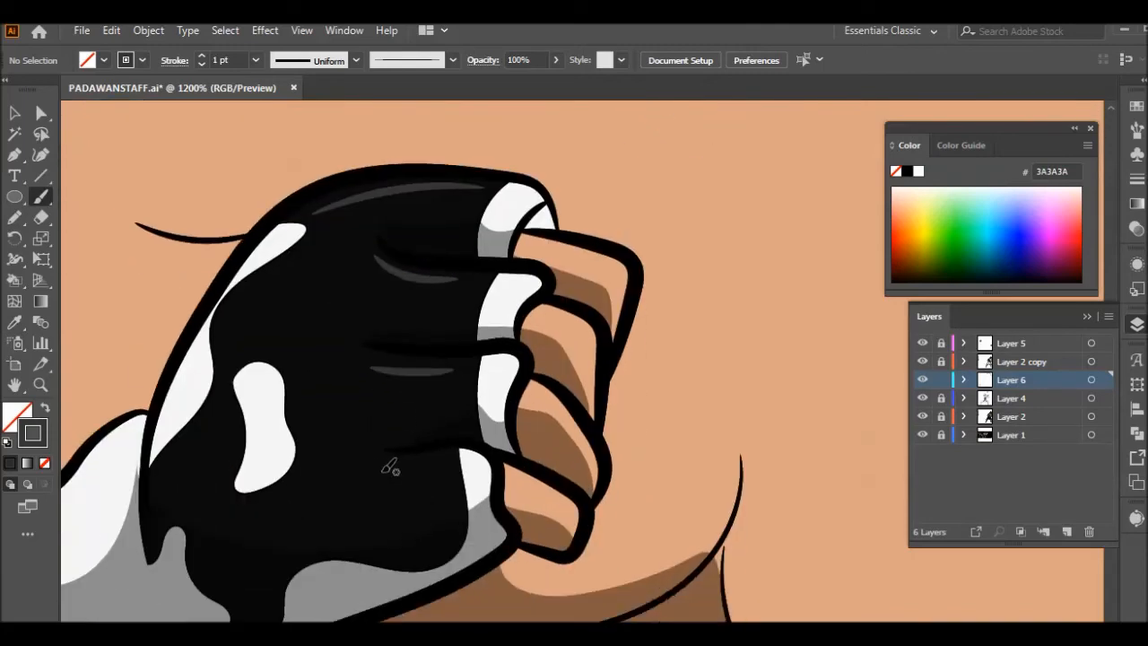
Step: Set the stroke weight to 2 pt and brush a highlight along the lowered glove's outer edge
scroll(389, 466, "down", 6)
scroll(232, 434, "up", 5)
left_click(257, 60)
left_click(274, 158)
scroll(249, 306, "down", 4)
scroll(309, 453, "up", 4)
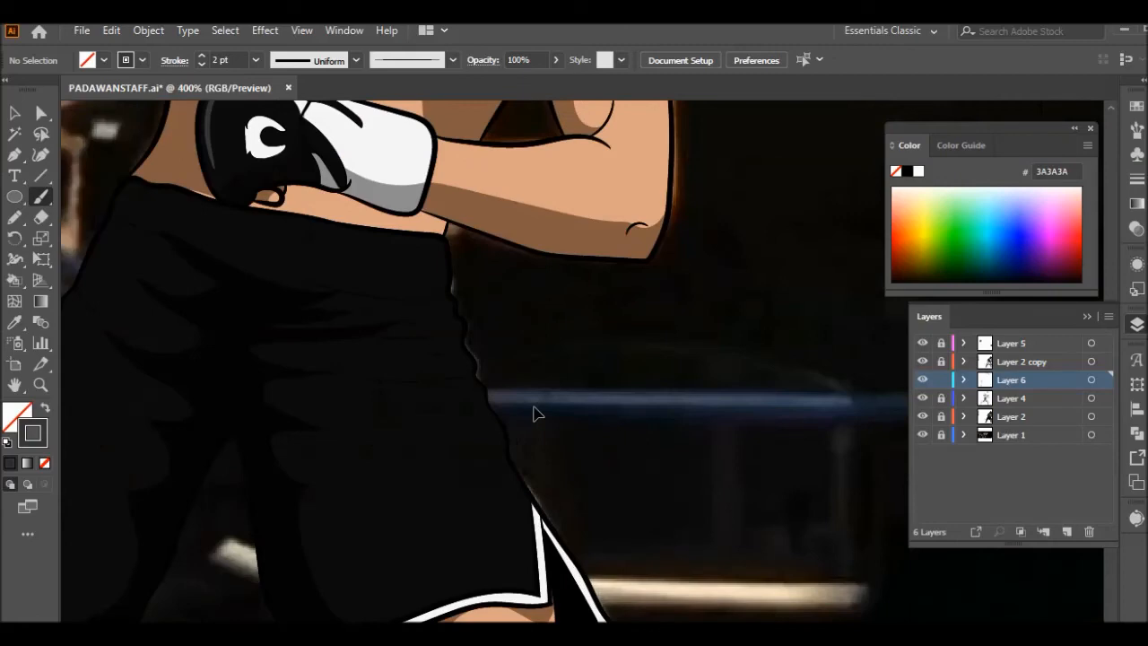
Step: Brush thin grey highlights along the waistband and the outer edges of both legs of the black shorts
left_click_drag(243, 208, 271, 211)
left_click_drag(439, 408, 455, 475)
scroll(456, 457, "down", 3)
left_click_drag(461, 267, 538, 403)
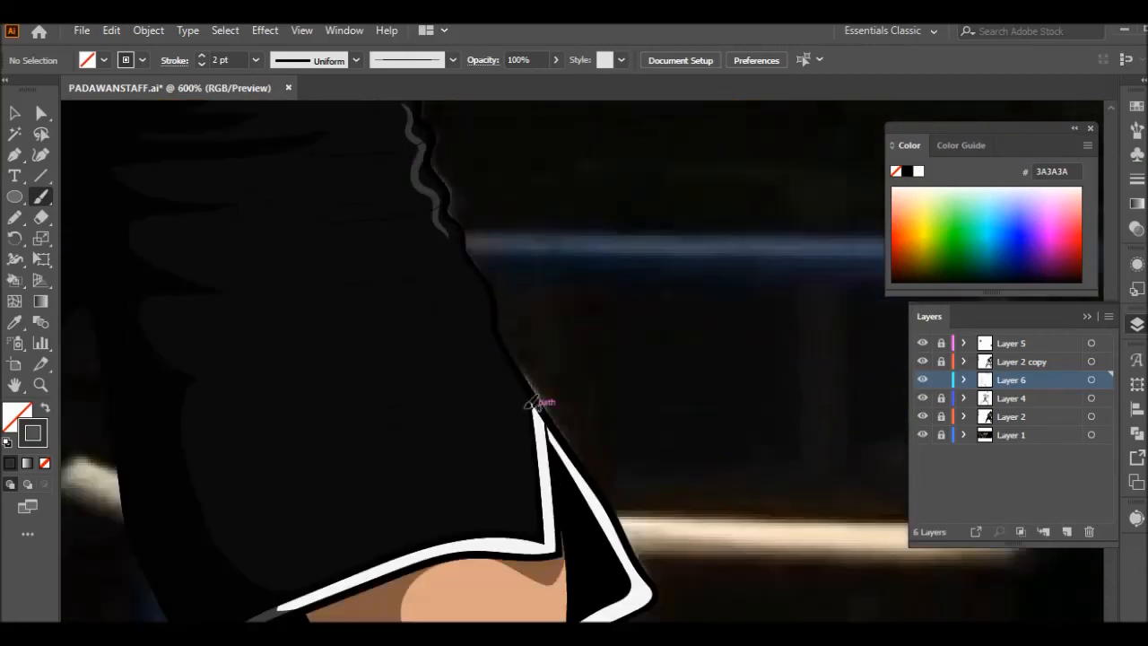
scroll(606, 422, "down", 4)
scroll(334, 346, "up", 3)
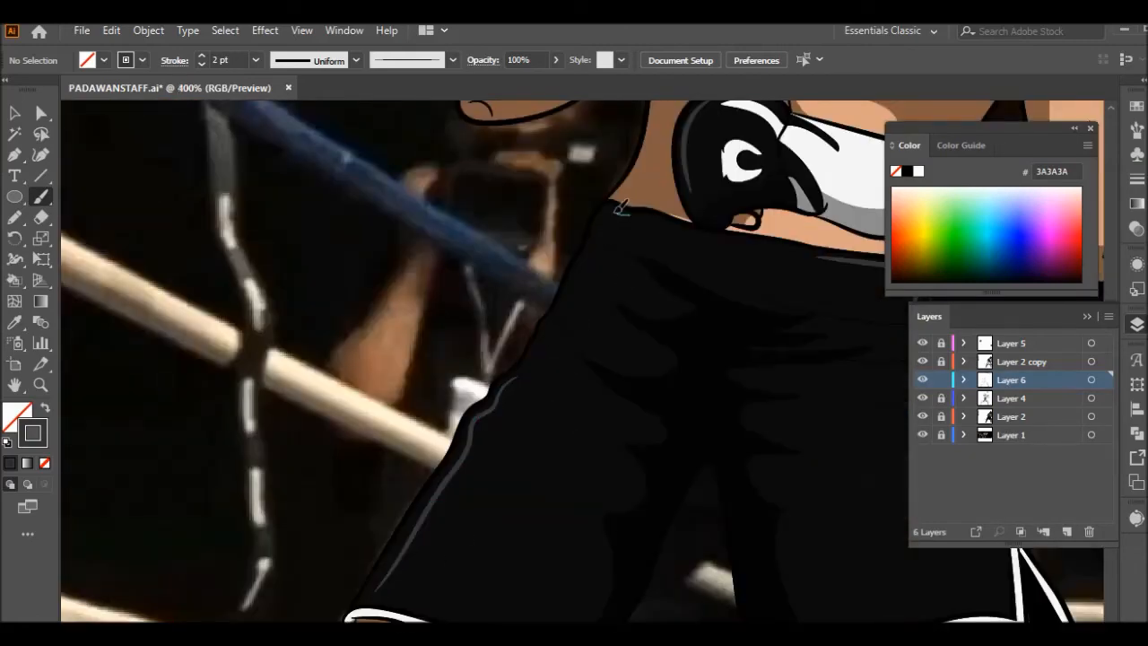
Step: Sample the leg's skin tone, apply it as the stroke with no fill, and lighten it to FFBA94 for the Paintbrush
scroll(226, 254, "down", 3)
left_click(14, 322)
left_click(292, 436)
left_click(10, 463)
left_click(15, 413)
left_click(44, 464)
left_click(35, 440)
double_click(33, 435)
left_click(1079, 226)
key("b")
Step: Brush a thin light-skin highlight along the edge of the bent knee below the shorts' hem
scroll(338, 433, "up", 4)
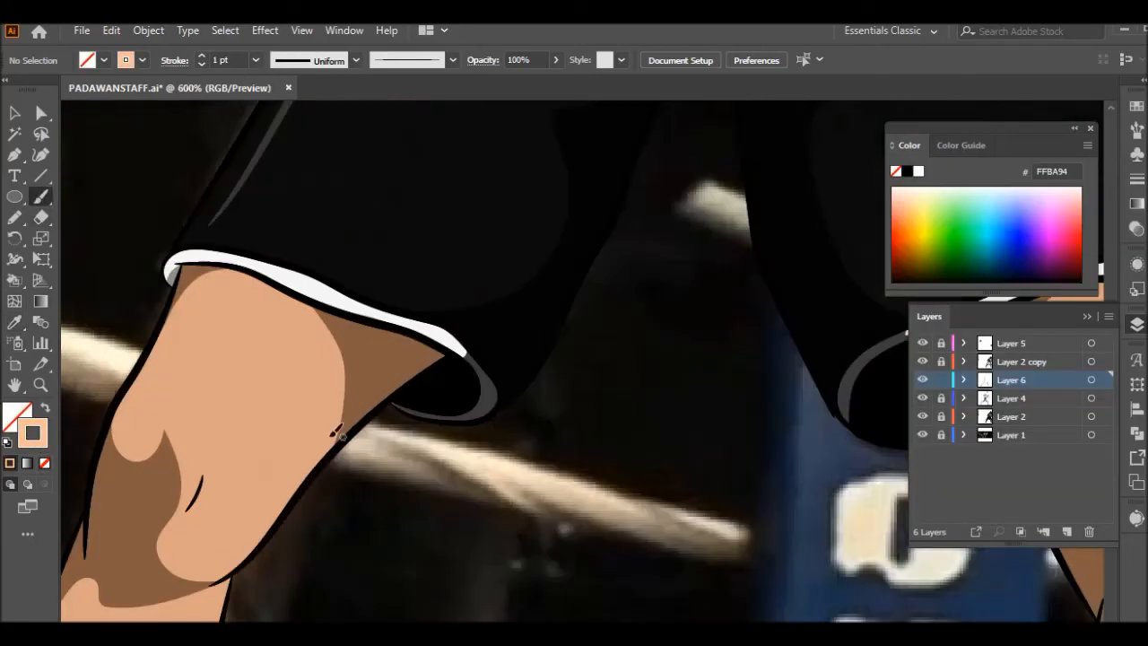
left_click_drag(209, 571, 208, 573)
scroll(208, 570, "up", 1)
scroll(269, 449, "down", 2)
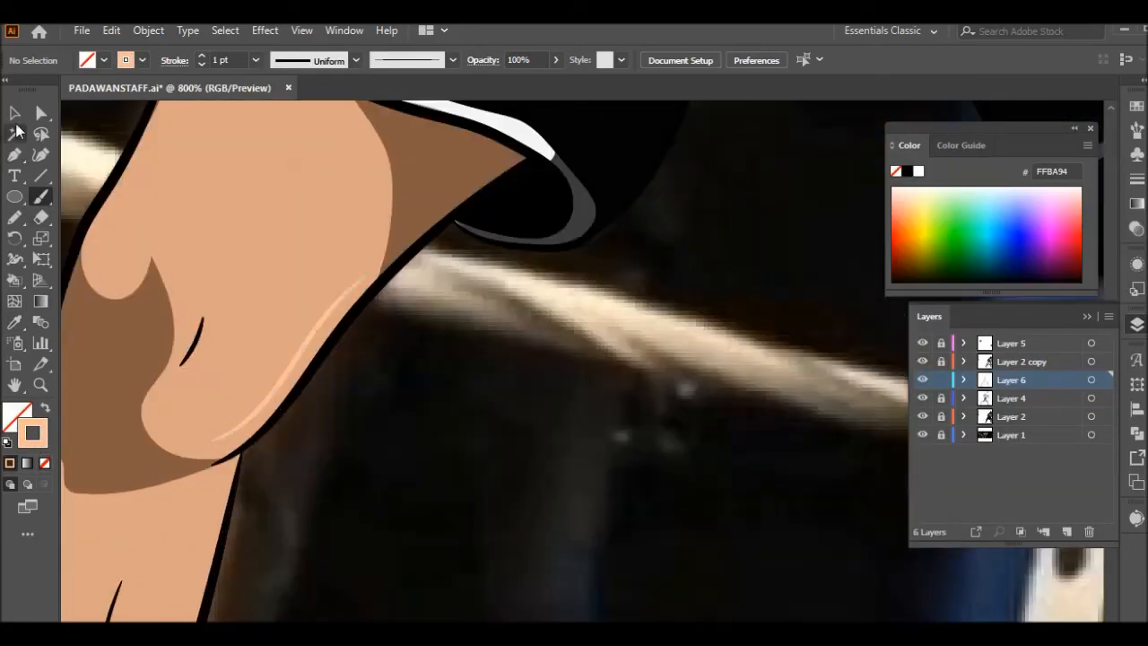
Step: Set the stroke weight to 2 pt and brush light-skin highlights along the edges of both lower legs
left_click(256, 60)
left_click(285, 151)
scroll(246, 354, "down", 2)
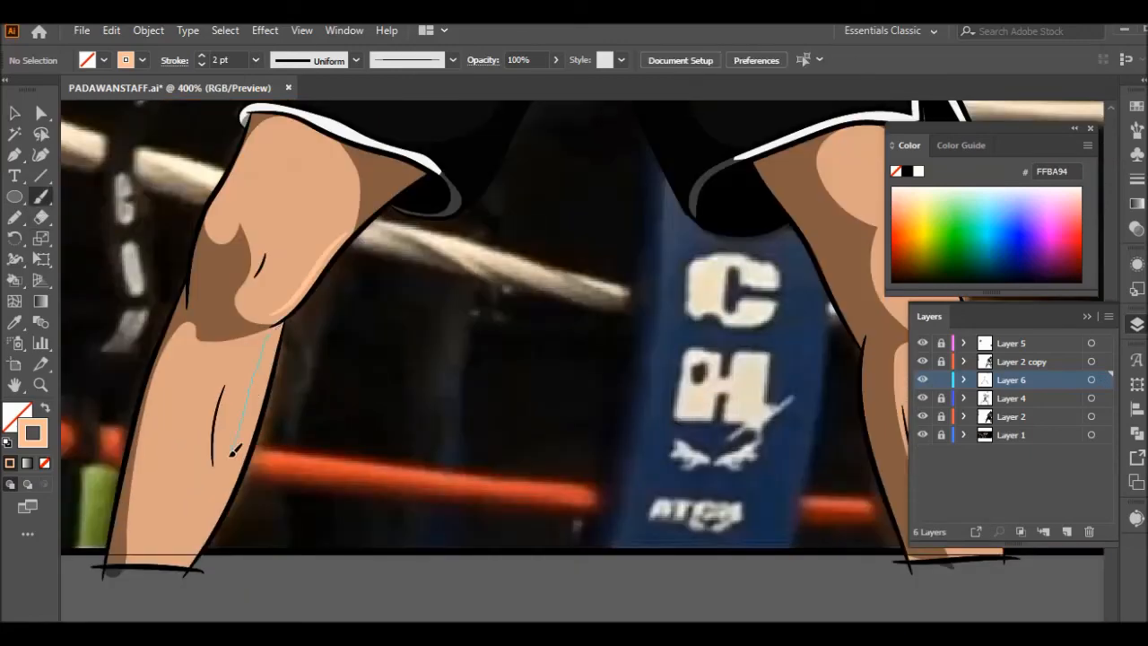
left_click_drag(251, 420, 252, 420)
scroll(252, 420, "down", 3)
scroll(440, 275, "right", 3)
scroll(439, 285, "up", 3)
left_click_drag(472, 545, 472, 546)
scroll(473, 545, "down", 3)
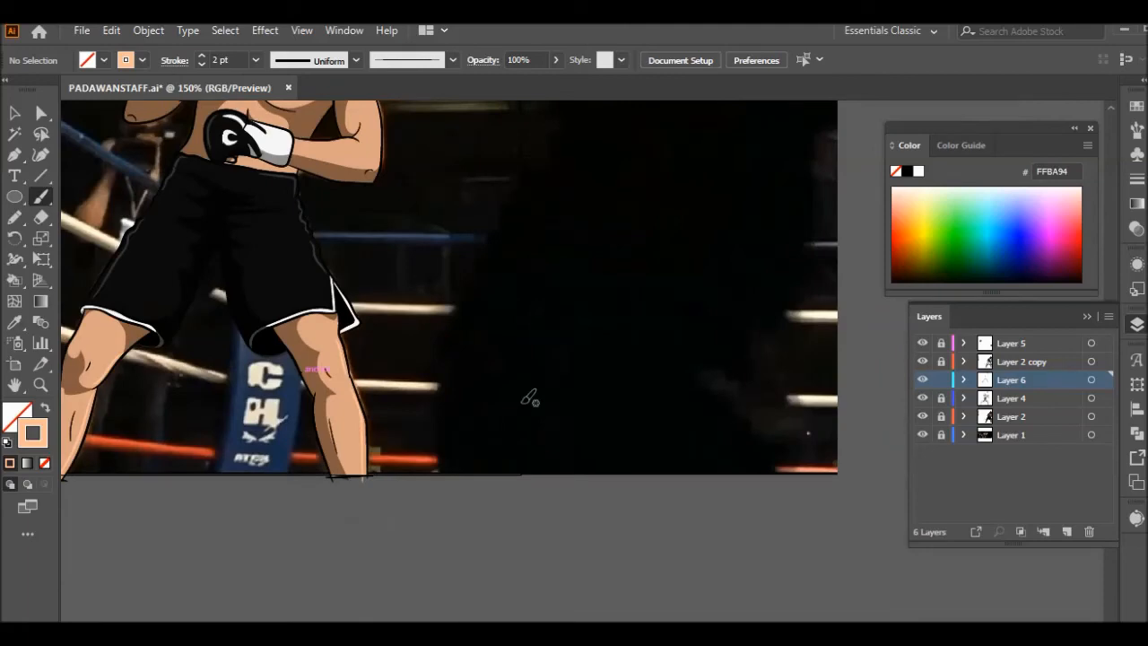
Step: Set the stroke weight to 3 pt and brush highlights along the shoulder, upper arm and forearm of the lowered arm
scroll(530, 397, "up", 3)
left_click(255, 60)
left_click(285, 174)
scroll(240, 166, "up", 3)
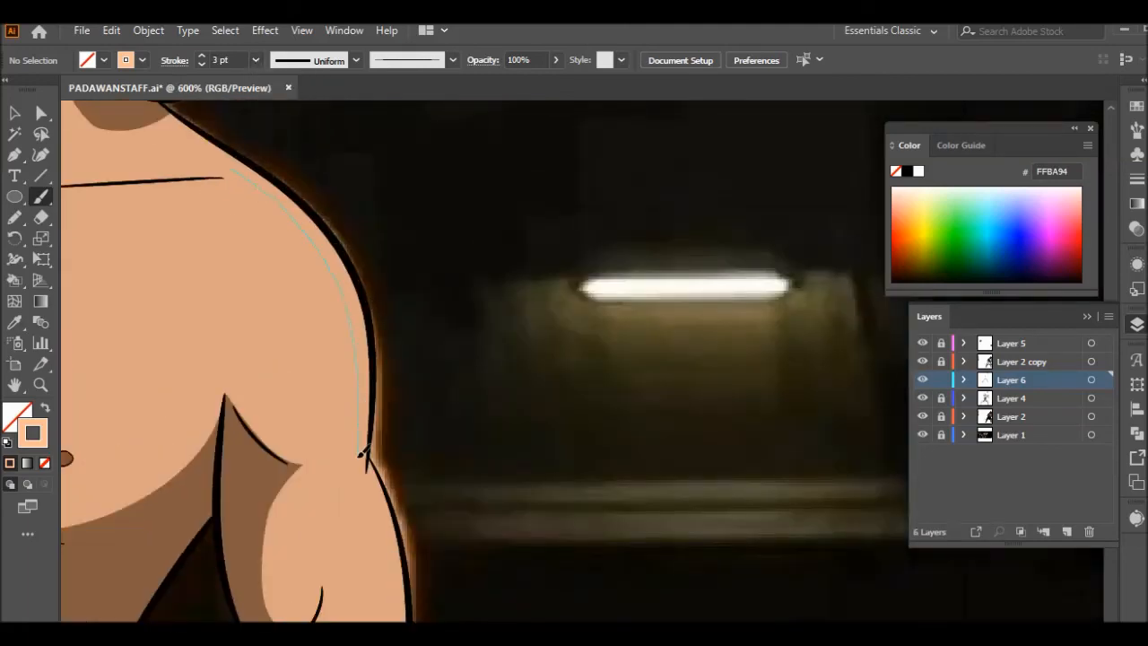
scroll(362, 455, "down", 3)
scroll(353, 389, "up", 3)
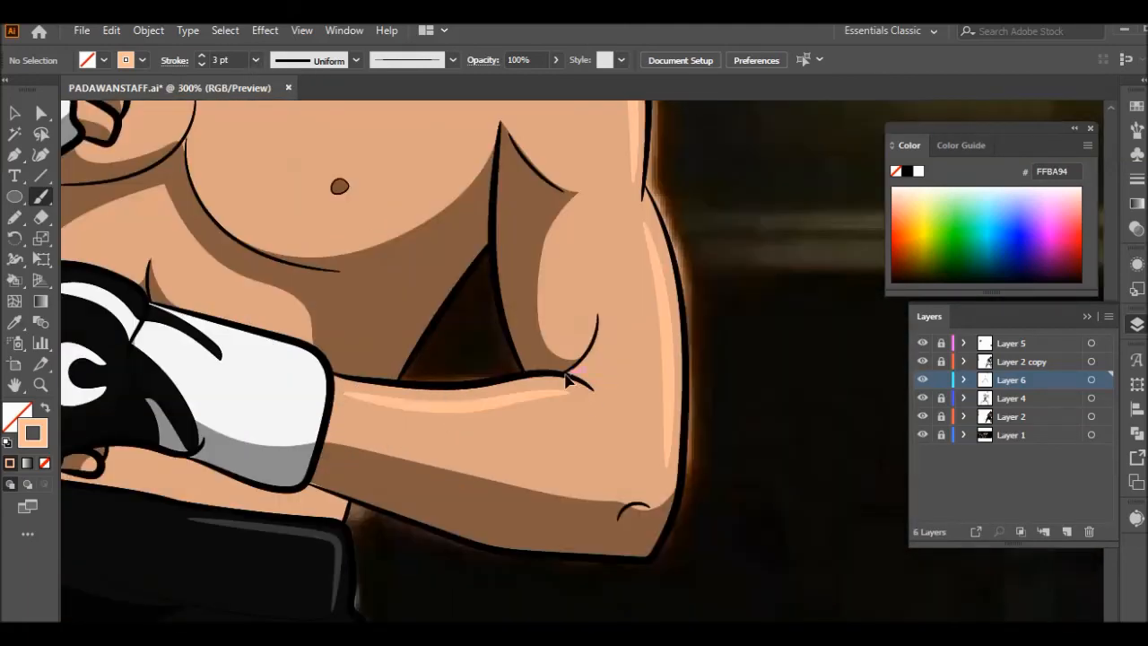
Step: Brush a light-skin highlight along the top of the raised arm's shoulder
scroll(567, 380, "down", 3)
scroll(487, 226, "up", 4)
left_click_drag(308, 335, 309, 335)
scroll(164, 429, "down", 3)
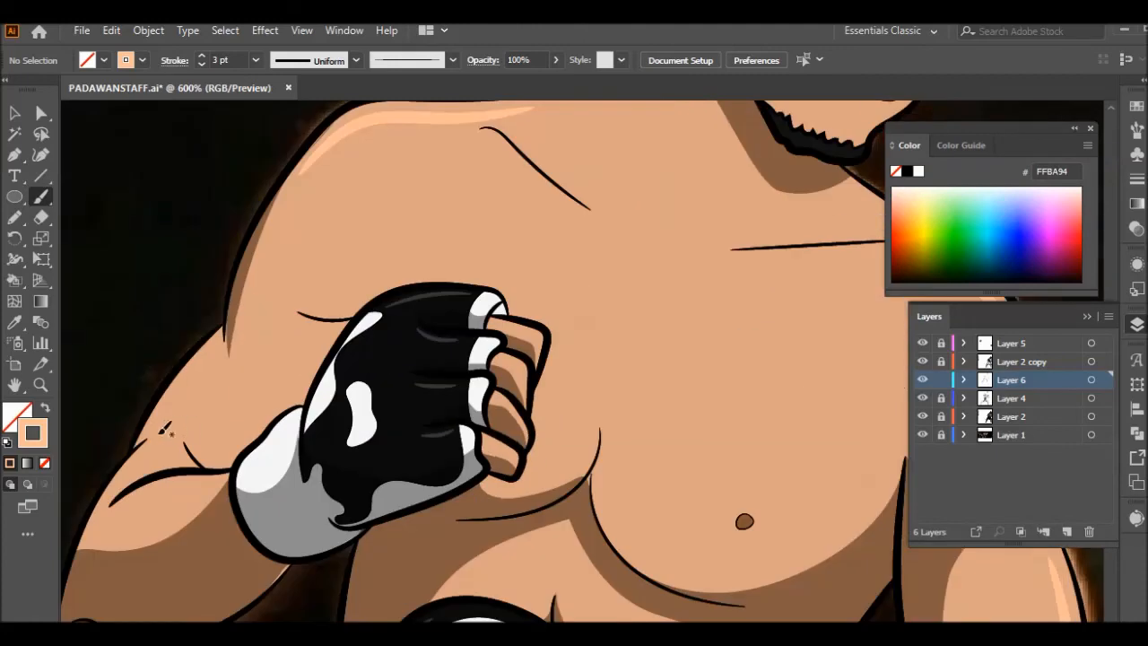
Step: Set the stroke weight to 1 pt and brush fine light-skin highlights on the raised glove's exposed fingers
left_click(256, 60)
left_click(278, 143)
scroll(565, 359, "up", 2)
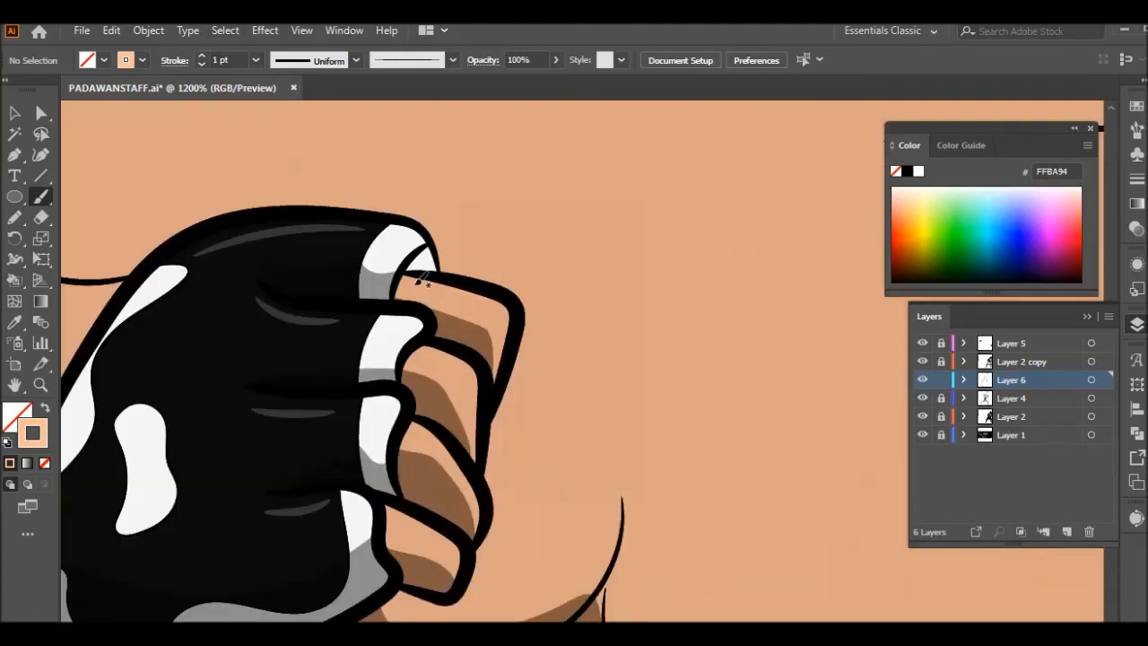
left_click_drag(391, 516, 456, 555)
scroll(260, 385, "down", 5)
scroll(370, 358, "up", 1)
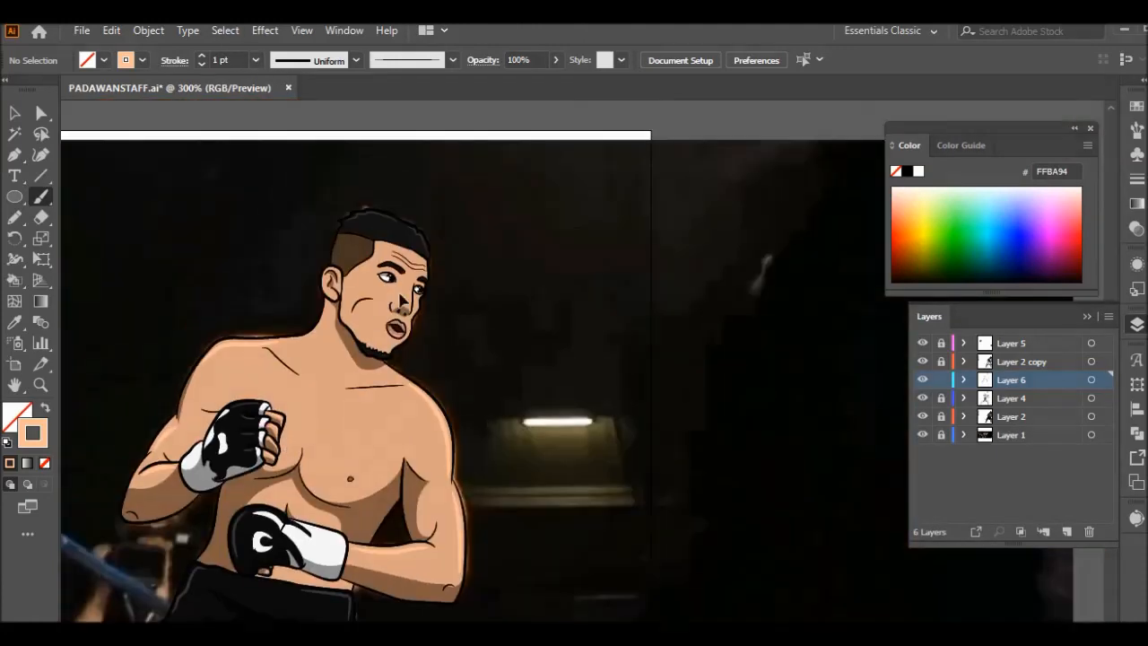
Step: Brush thin light-skin highlights along the forehead edge and the far cheek of the face
scroll(404, 251, "up", 4)
left_click_drag(500, 314, 497, 260)
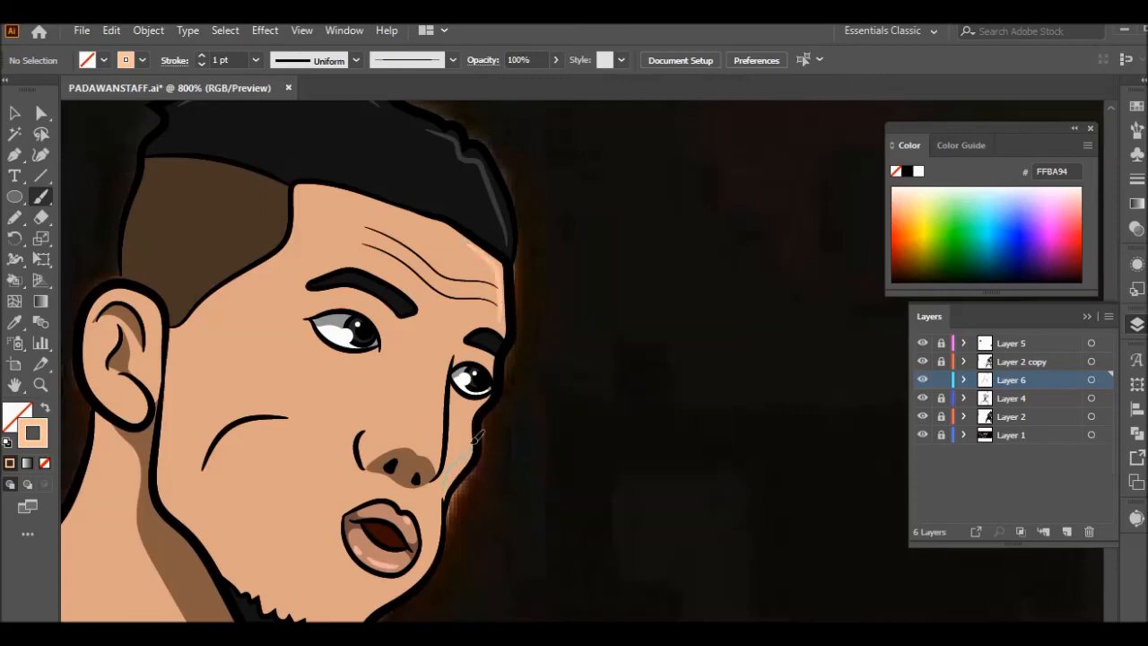
scroll(476, 436, "down", 2)
right_click(535, 235)
left_click(569, 248)
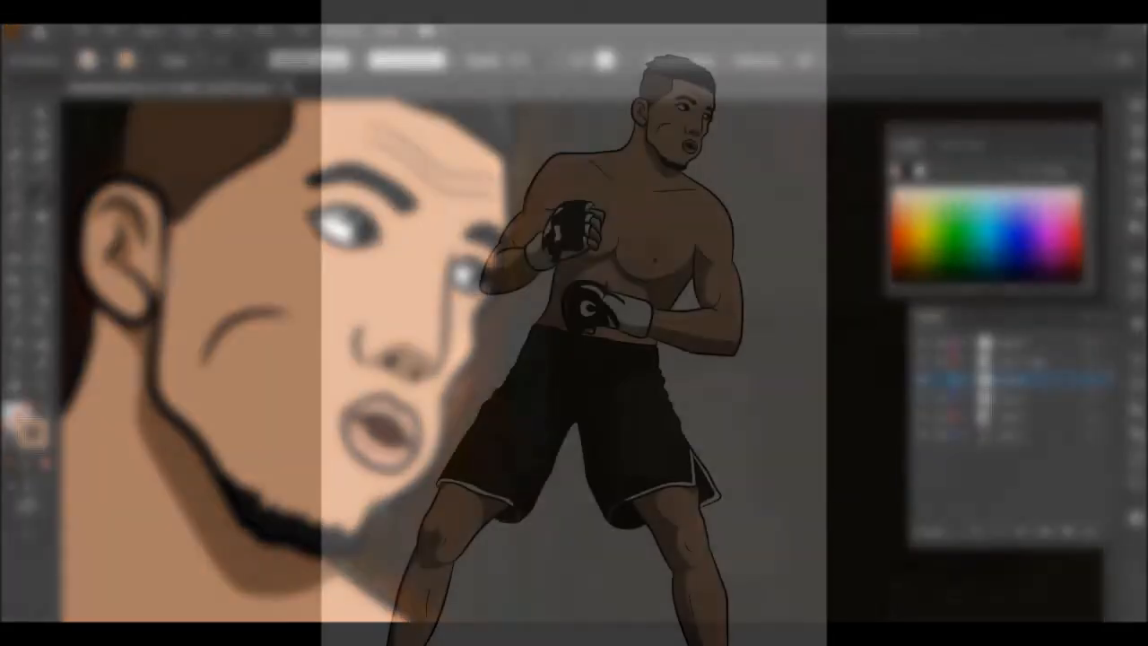